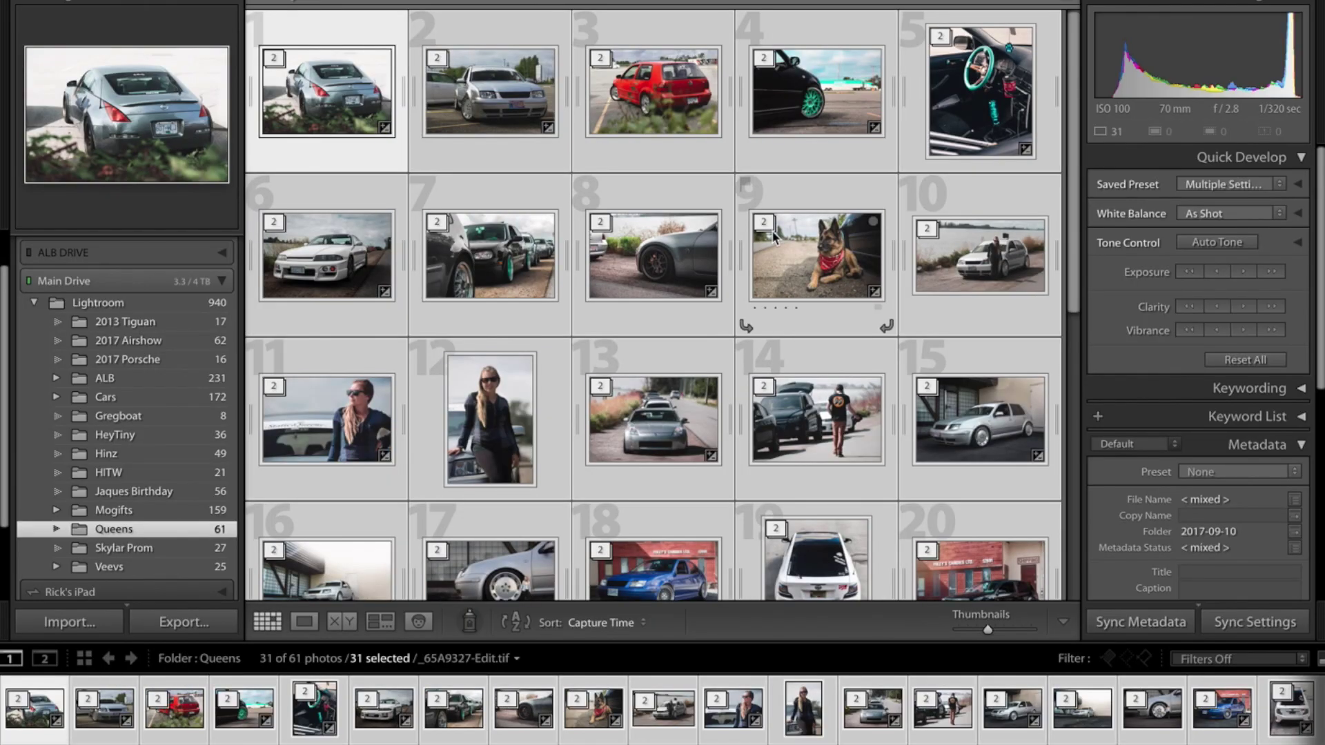
- Deselect all 31 photos and select the first thumbnail, the grey 350Z
{"action": "scroll", "coordinate": [607, 188], "scroll_direction": "down", "scroll_amount": 5}
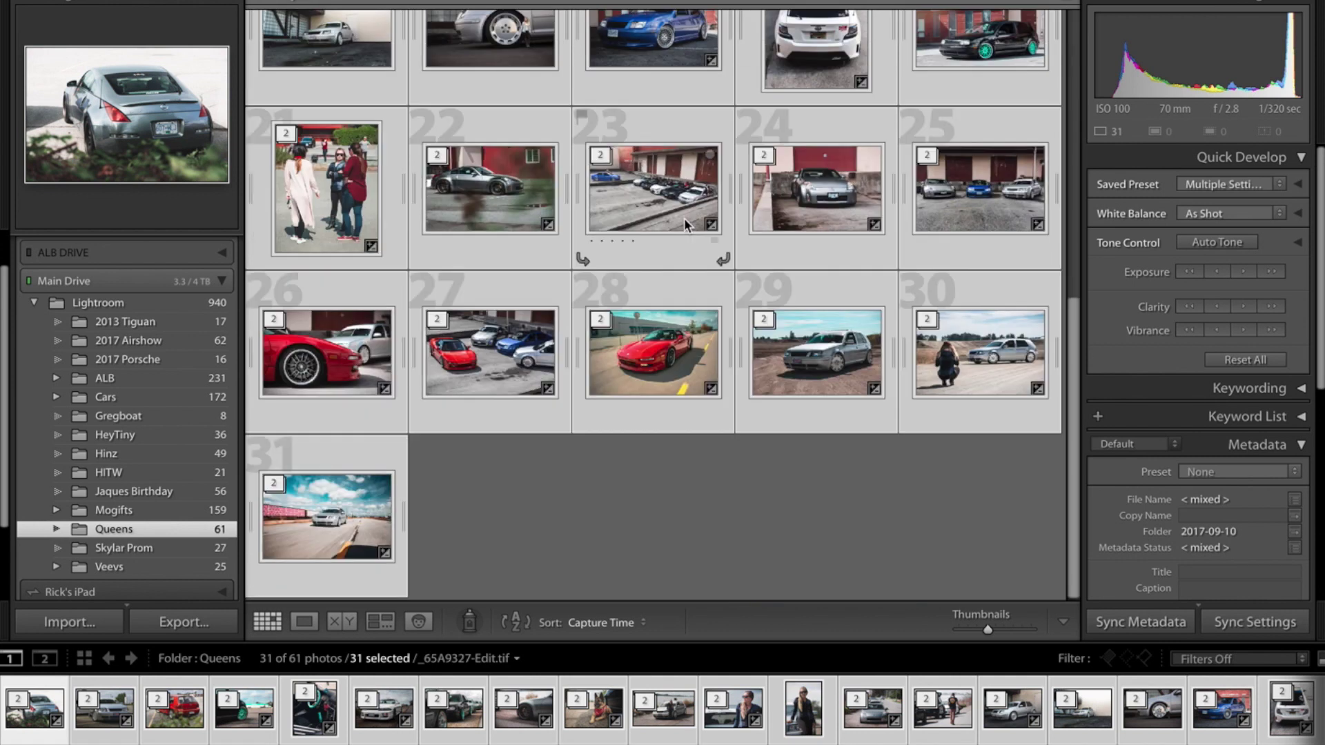
{"action": "left_click", "coordinate": [627, 512]}
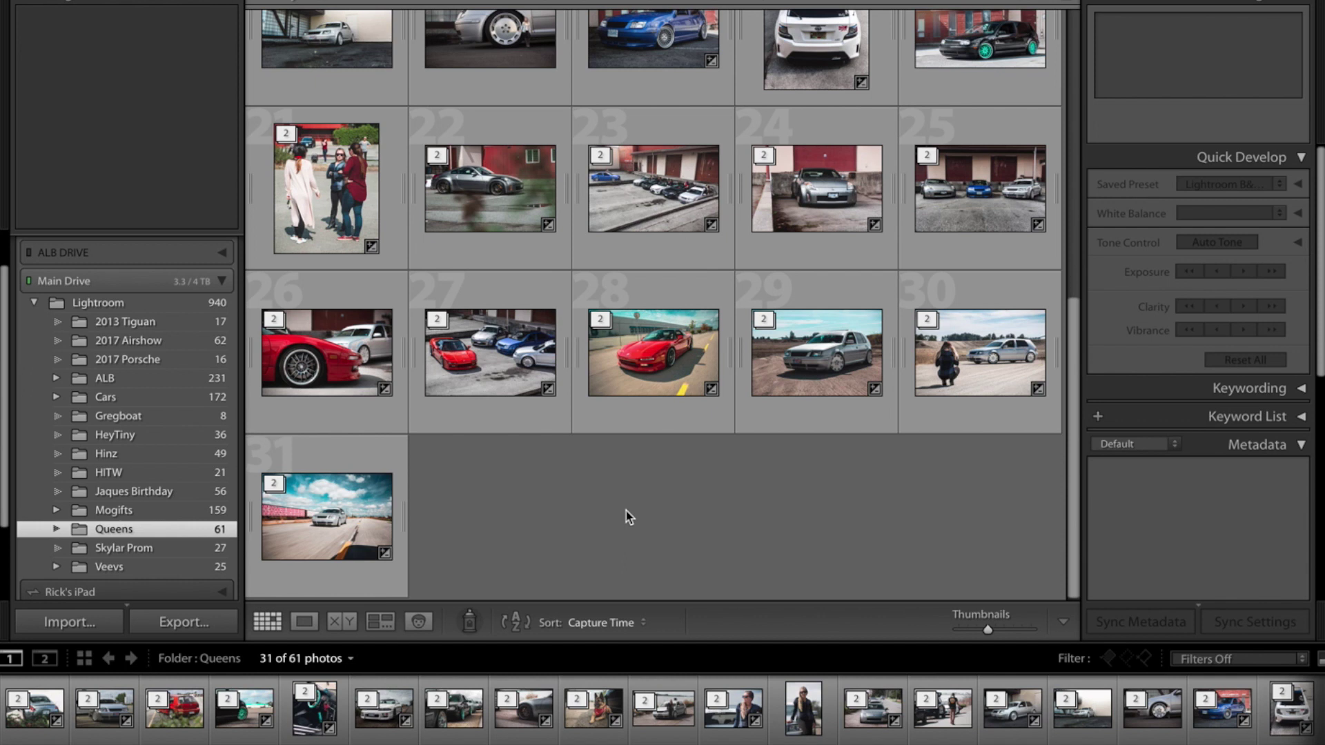
{"action": "scroll", "coordinate": [627, 511], "scroll_direction": "up", "scroll_amount": 5}
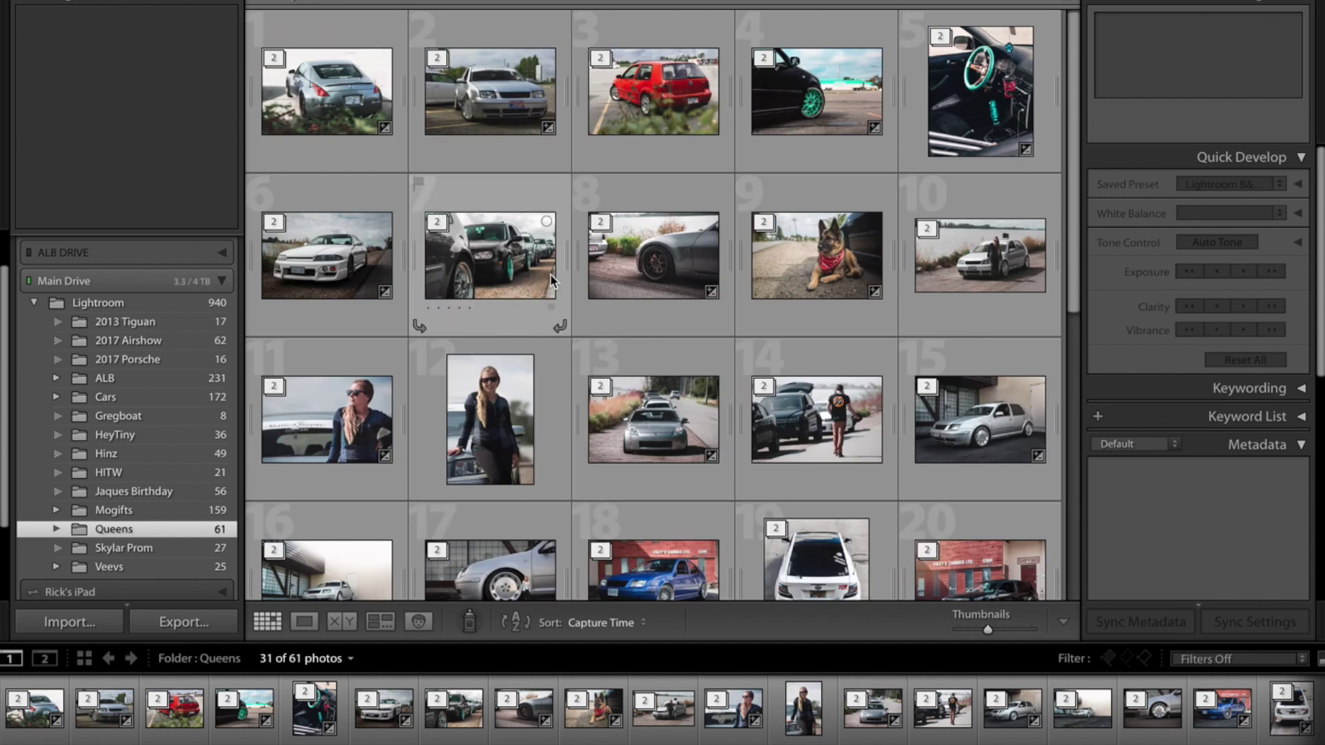
{"action": "left_click", "coordinate": [314, 109]}
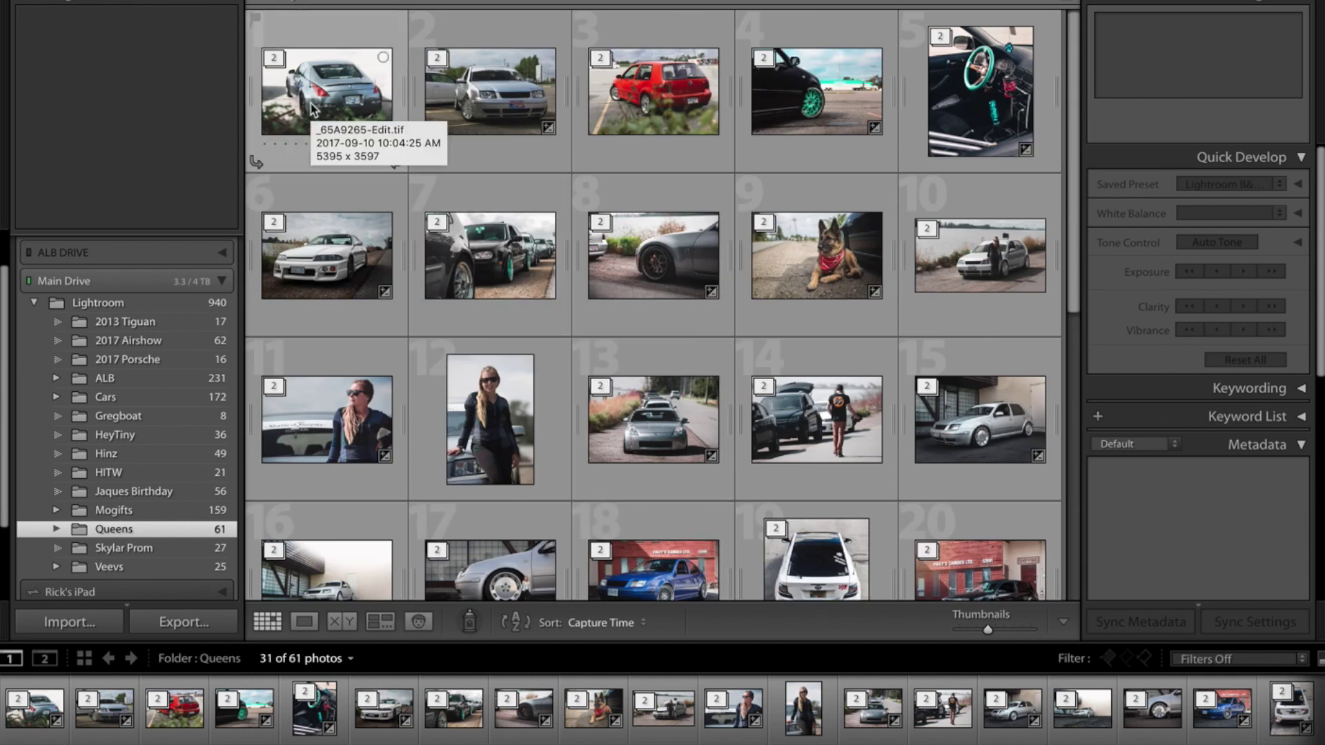
- Expand the 350Z's stack so the grid shows _65A9265-Edit.tif beside its original, 32 photos
{"action": "double_click", "coordinate": [311, 107]}
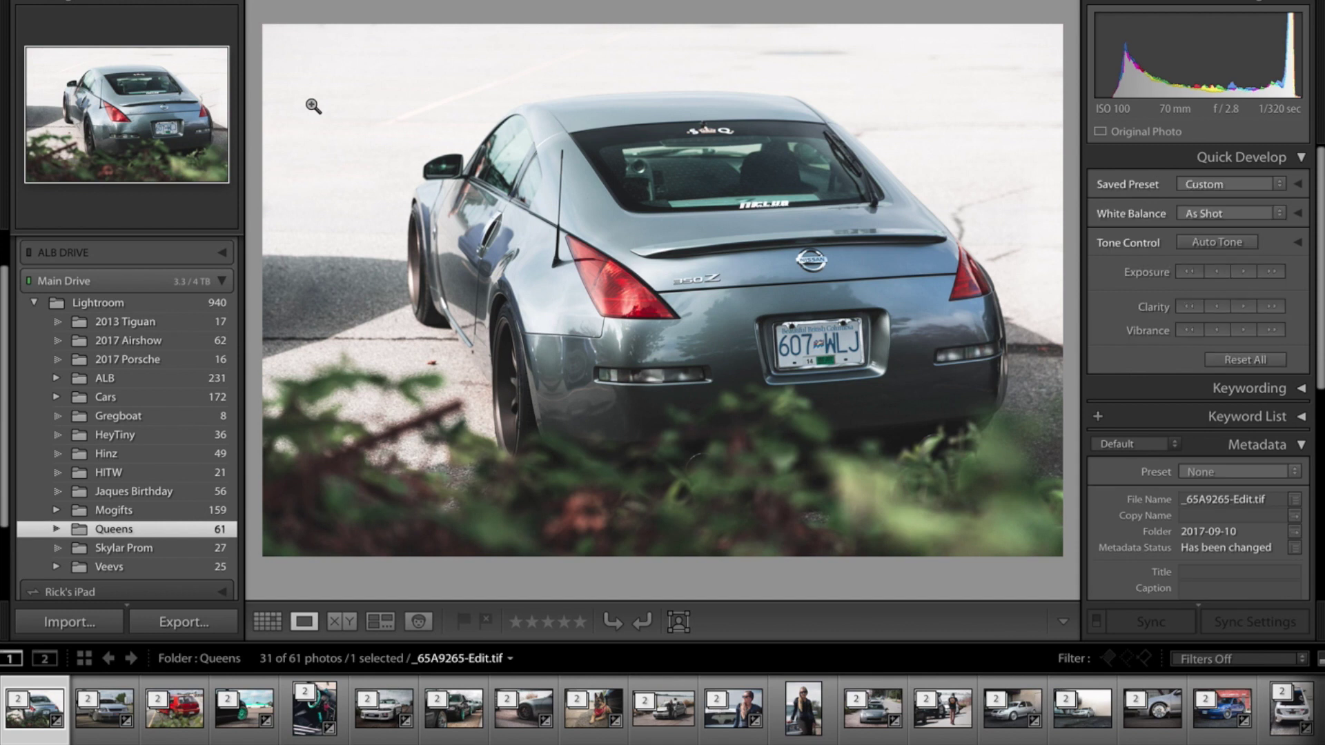
{"action": "key", "text": "ctrl+a"}
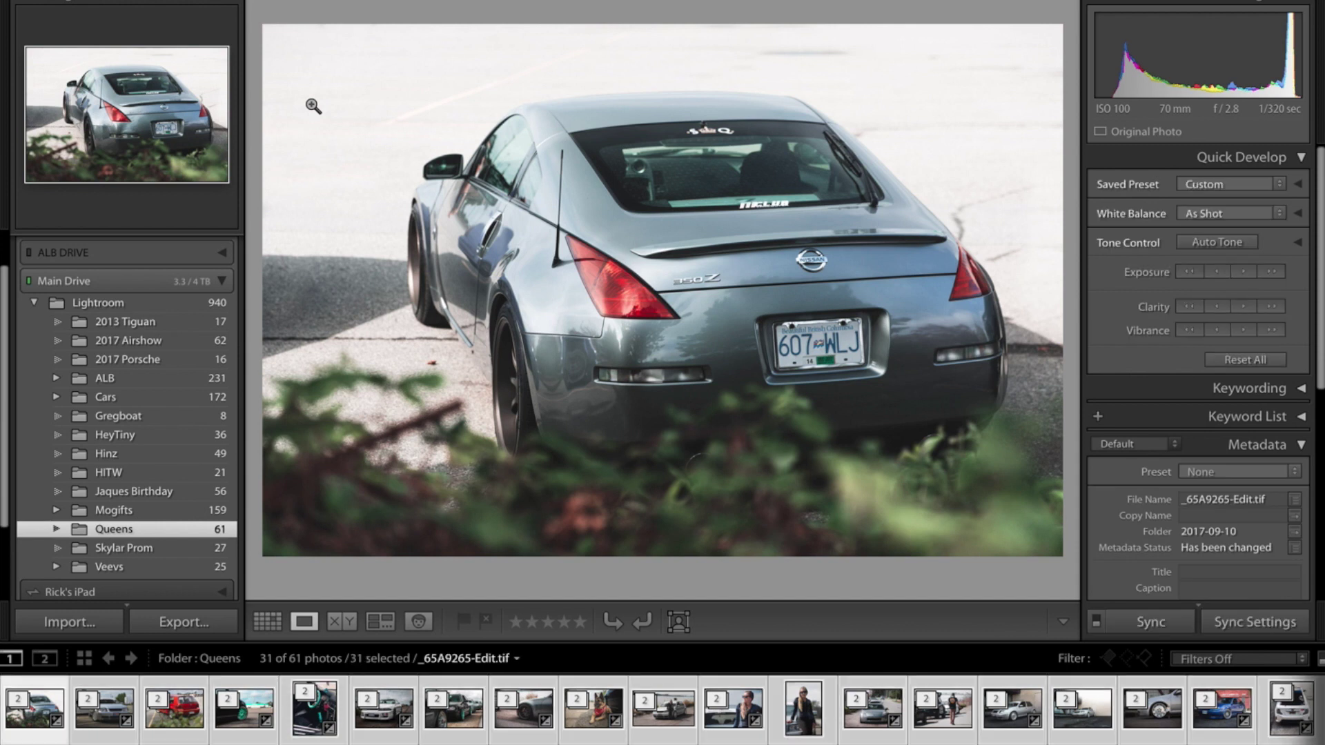
{"action": "key", "text": "Right"}
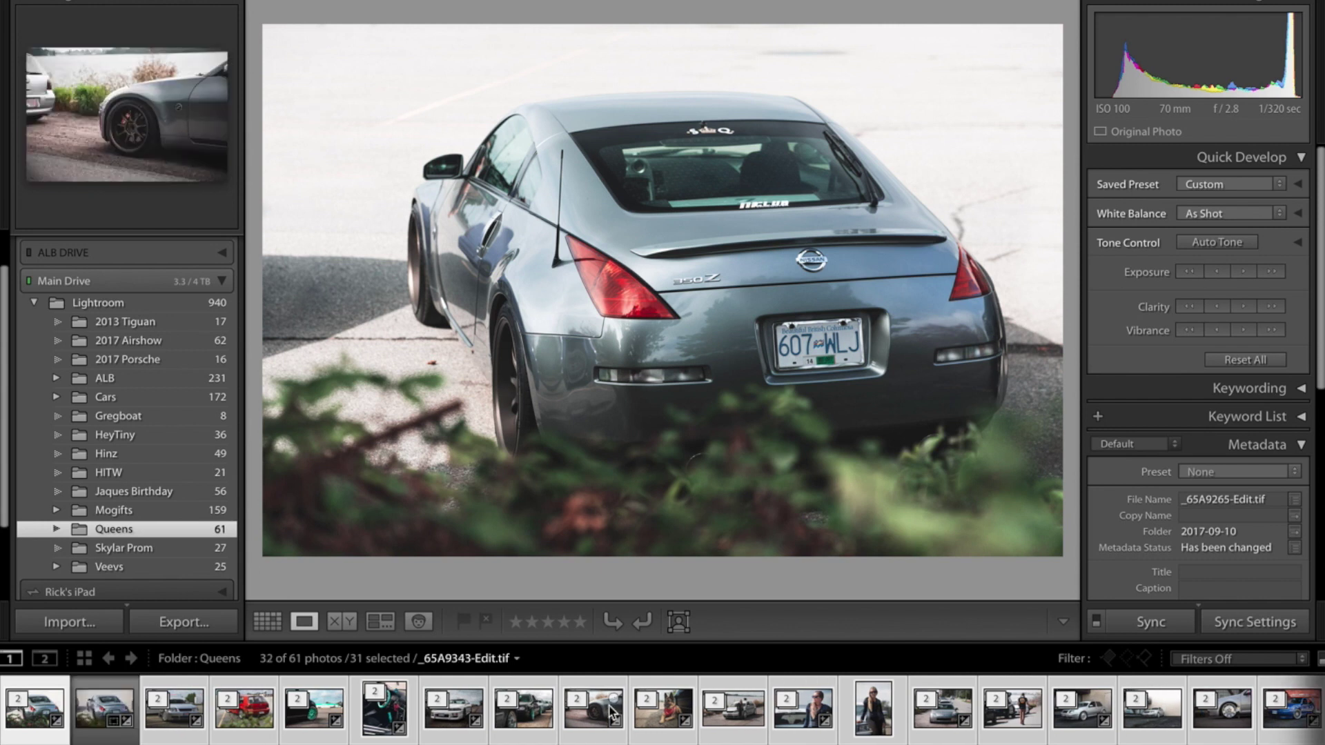
{"action": "left_click", "coordinate": [267, 621]}
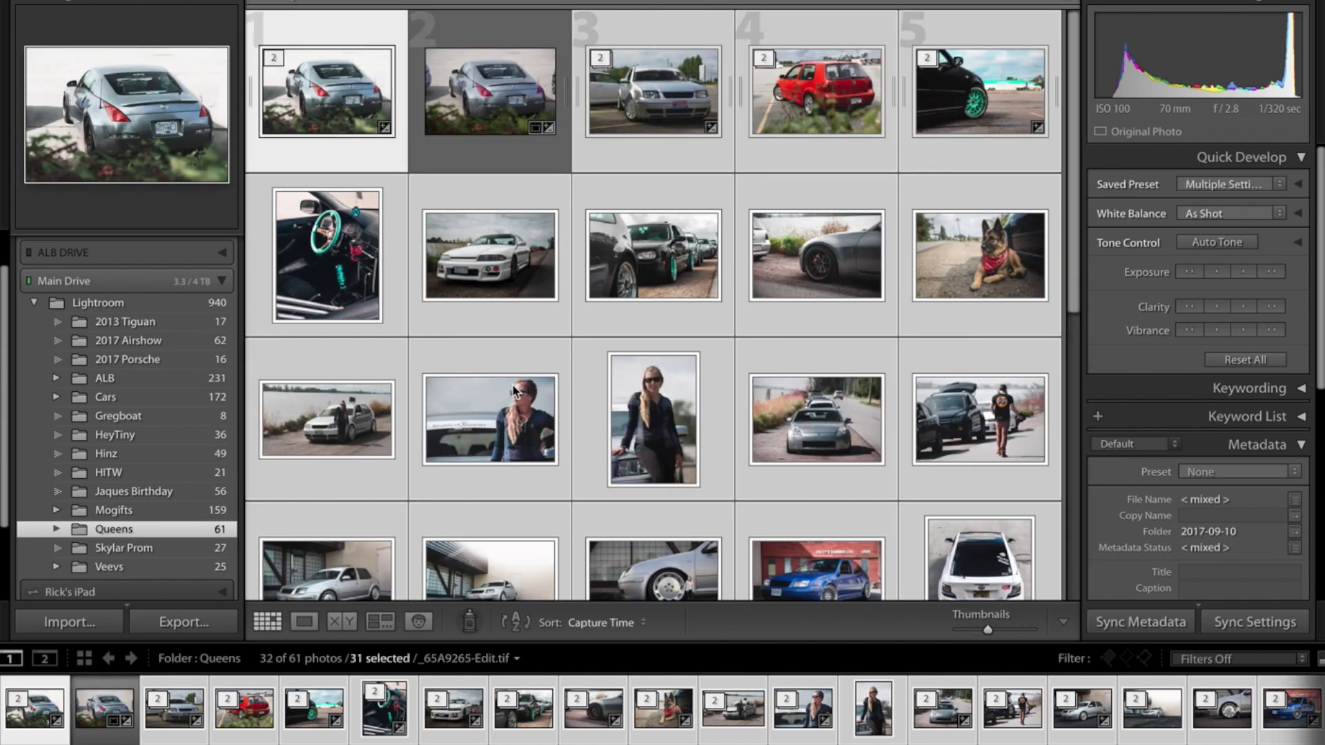
- Expand every stack in the Queens folder and scroll through the 61 paired photos
{"action": "key", "text": "s"}
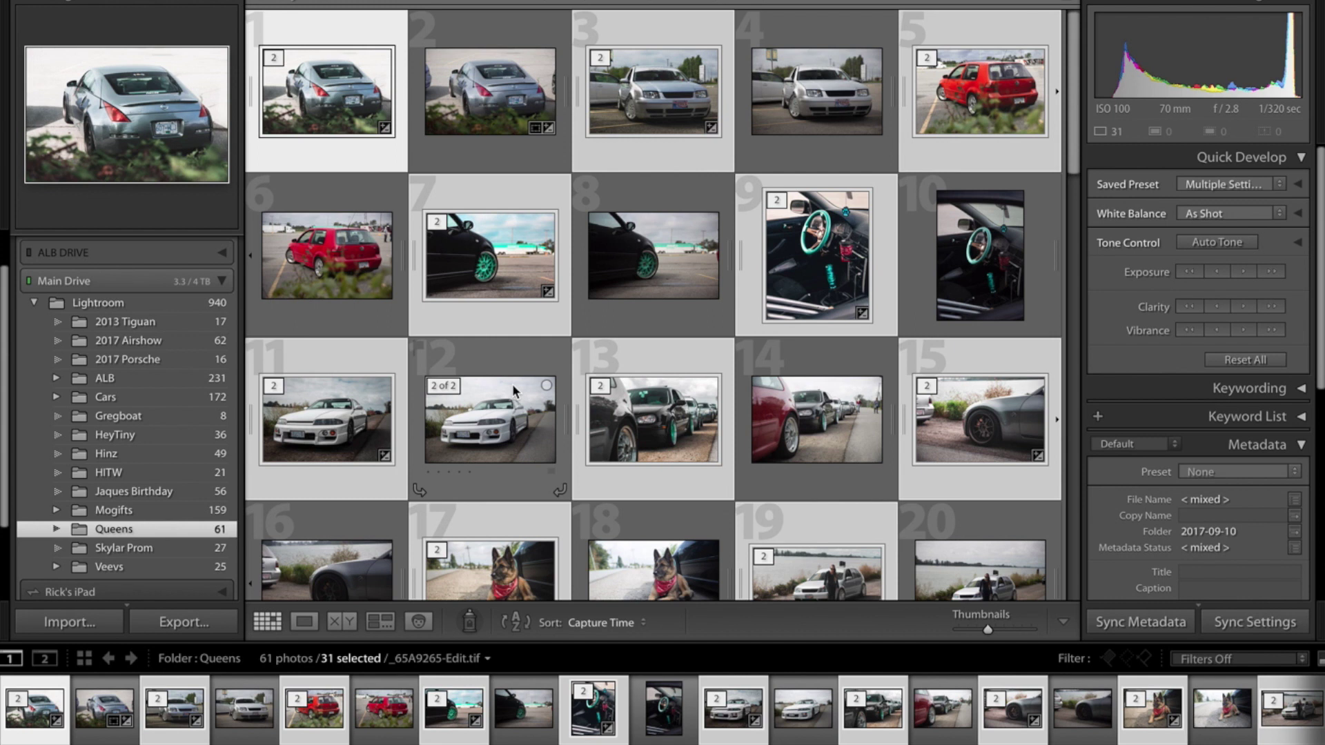
{"action": "scroll", "coordinate": [699, 360], "scroll_direction": "down", "scroll_amount": 15}
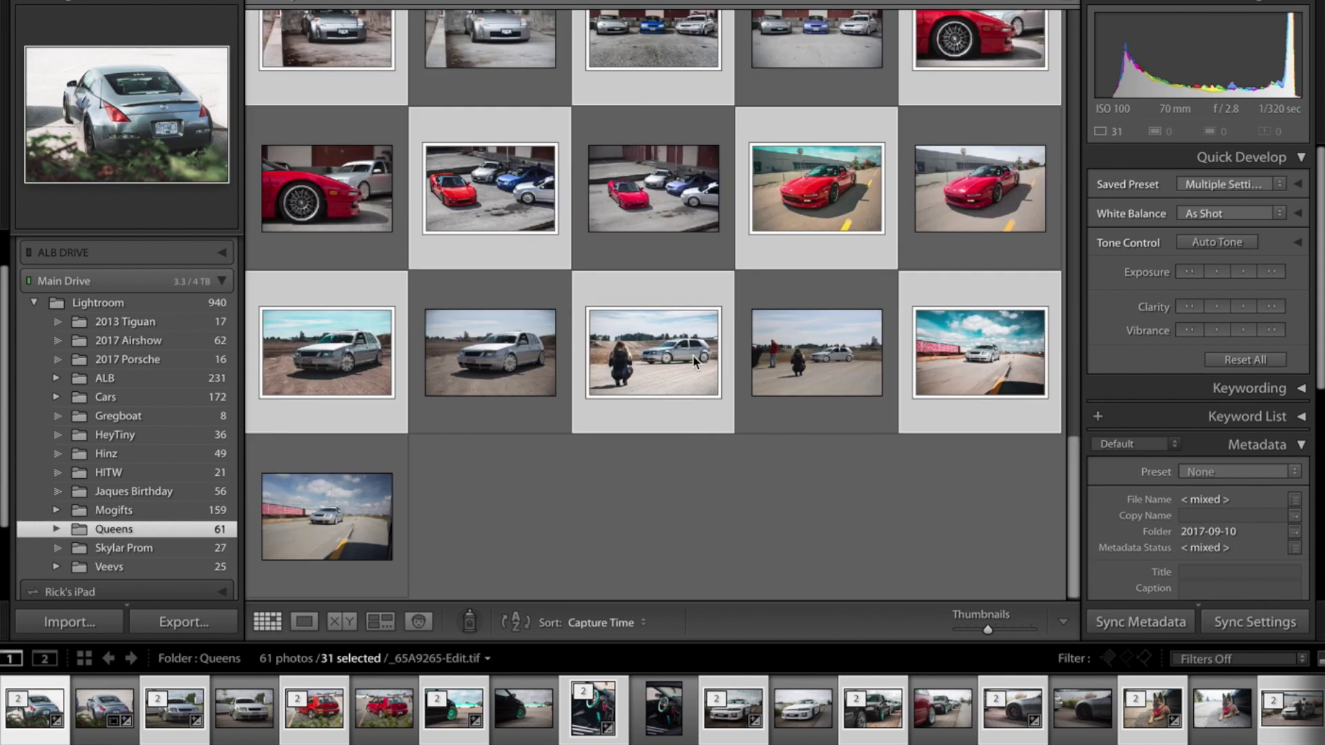
{"action": "scroll", "coordinate": [674, 503], "scroll_direction": "up", "scroll_amount": 15}
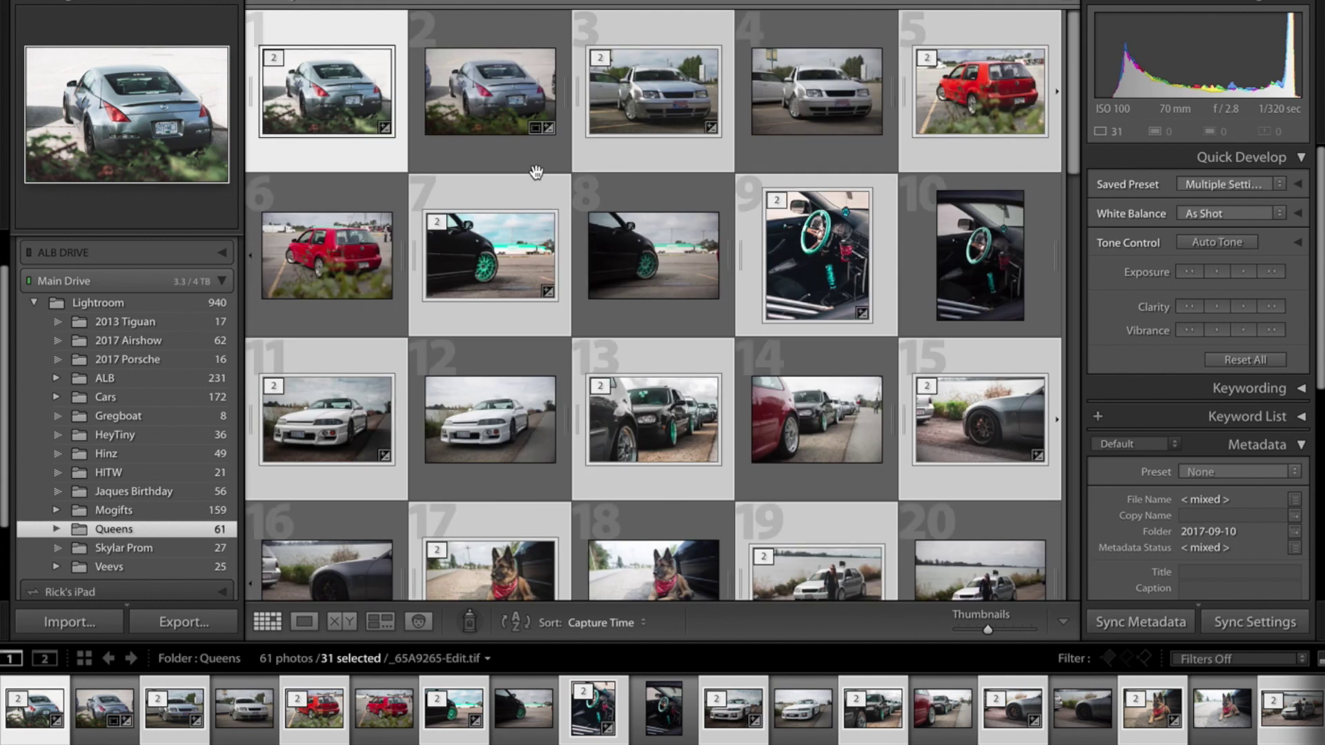
- View the grey 350Z large and flip repeatedly between its original and edited versions
{"action": "double_click", "coordinate": [502, 112]}
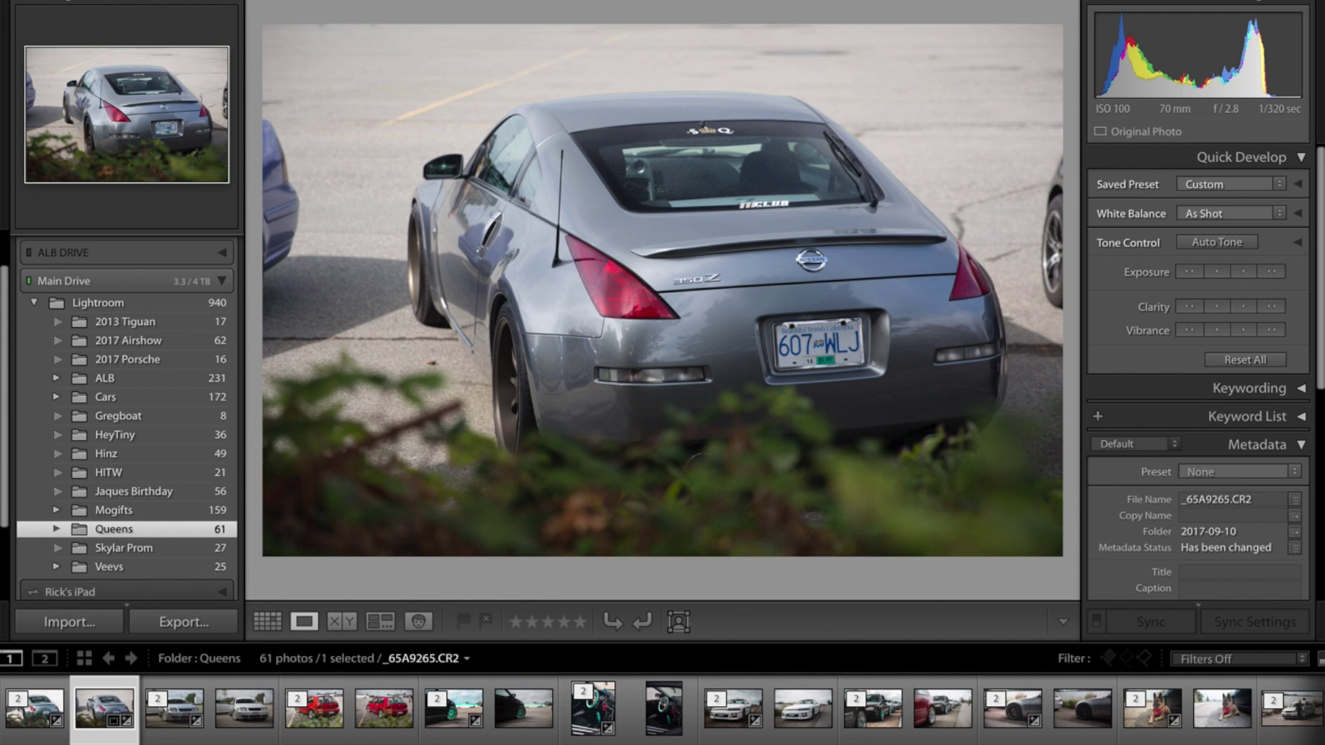
{"action": "left_click", "coordinate": [34, 707]}
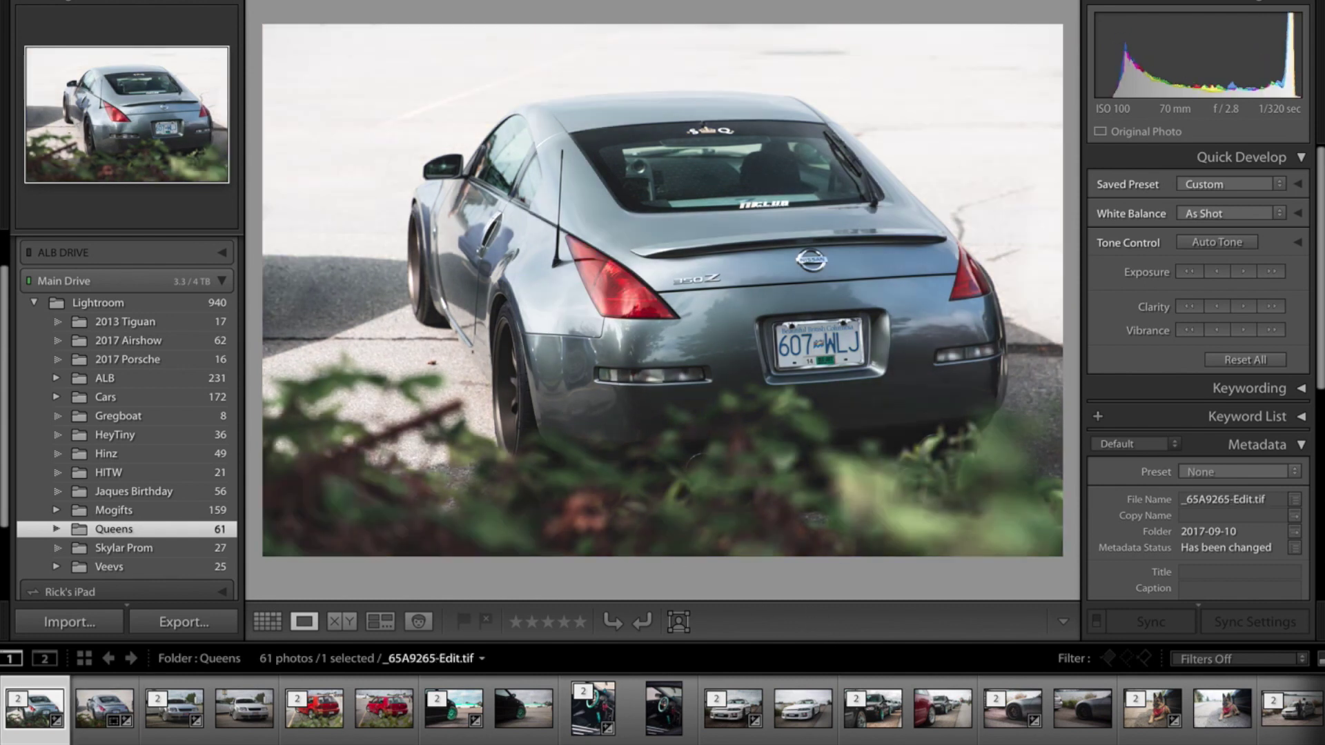
{"action": "key", "text": "Right"}
{"action": "key", "text": "Left"}
{"action": "key", "text": "Right"}
{"action": "key", "text": "Left"}
{"action": "key", "text": "Right"}
{"action": "key", "text": "Left"}
{"action": "key", "text": "Right"}
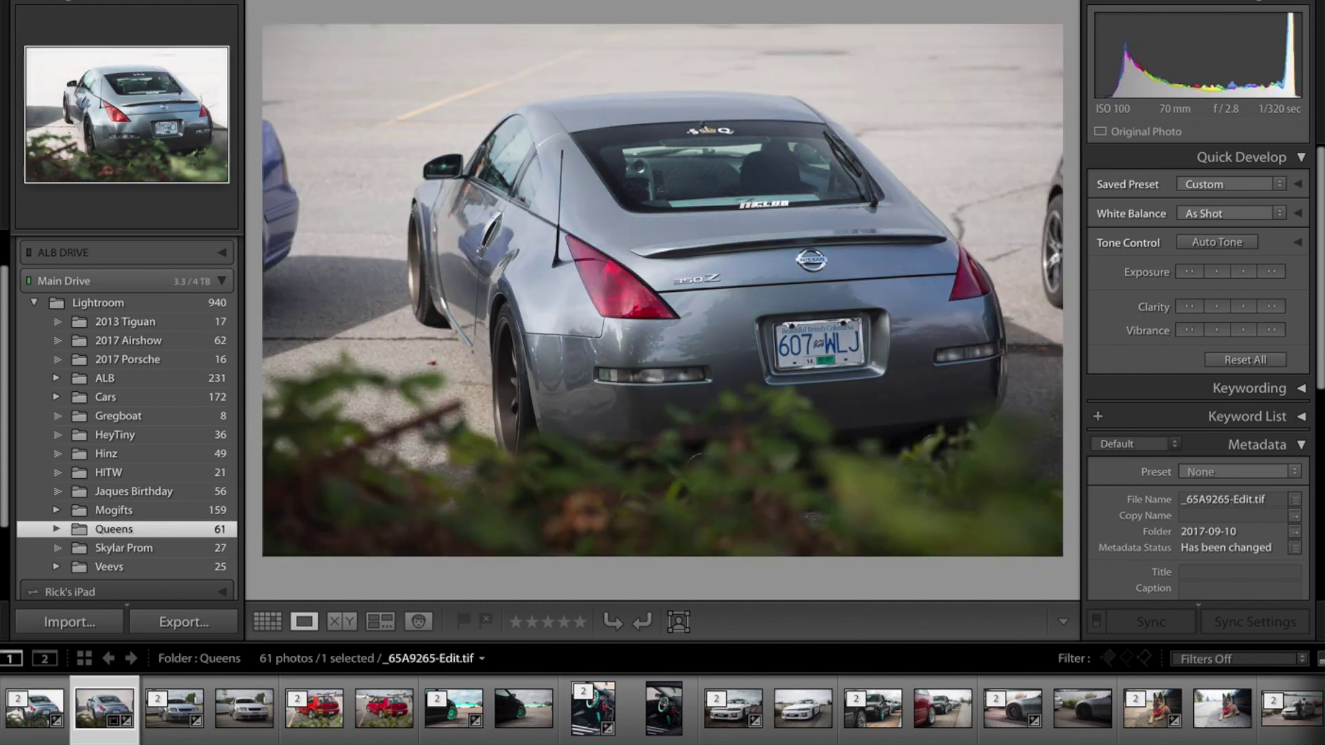
{"action": "key", "text": "Left"}
{"action": "key", "text": "Right"}
{"action": "key", "text": "Left"}
{"action": "key", "text": "Right"}
{"action": "key", "text": "Left"}
{"action": "key", "text": "Right"}
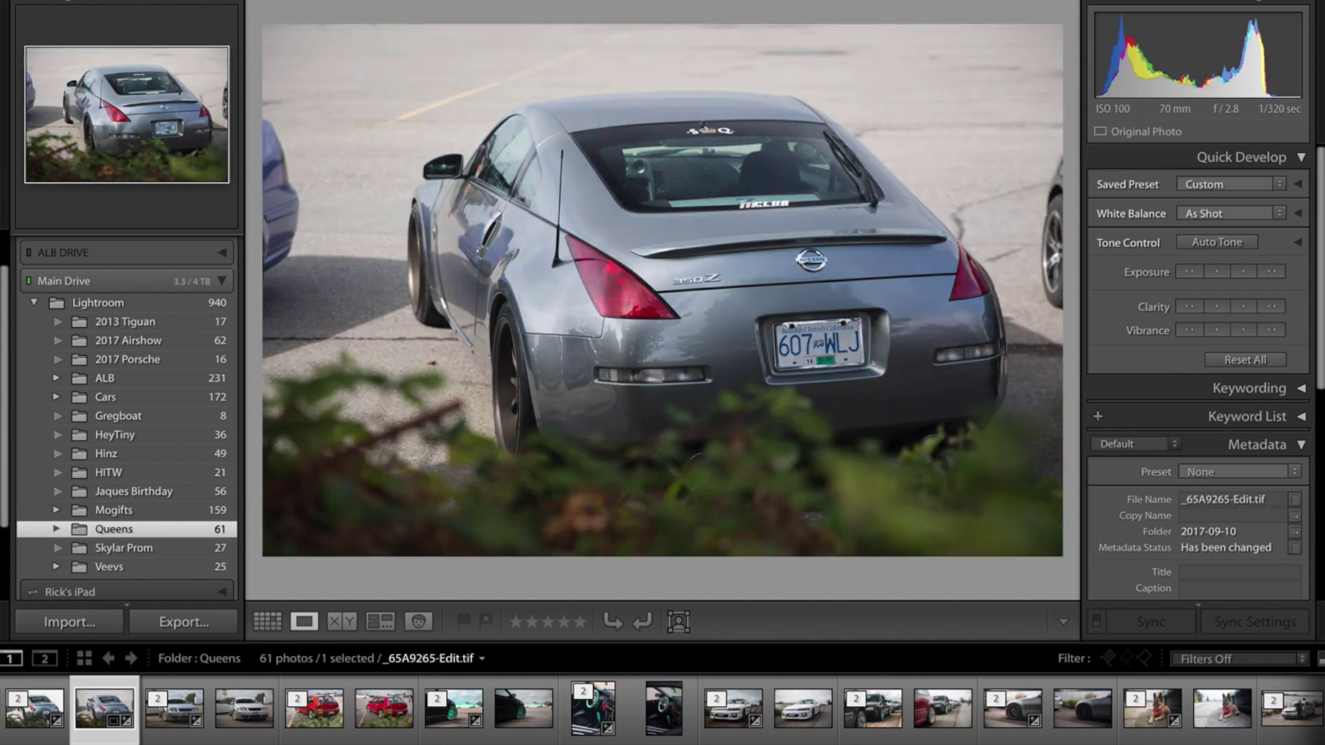
{"action": "key", "text": "Left"}
{"action": "key", "text": "Right"}
{"action": "key", "text": "Left"}
{"action": "key", "text": "Right"}
{"action": "key", "text": "Left"}
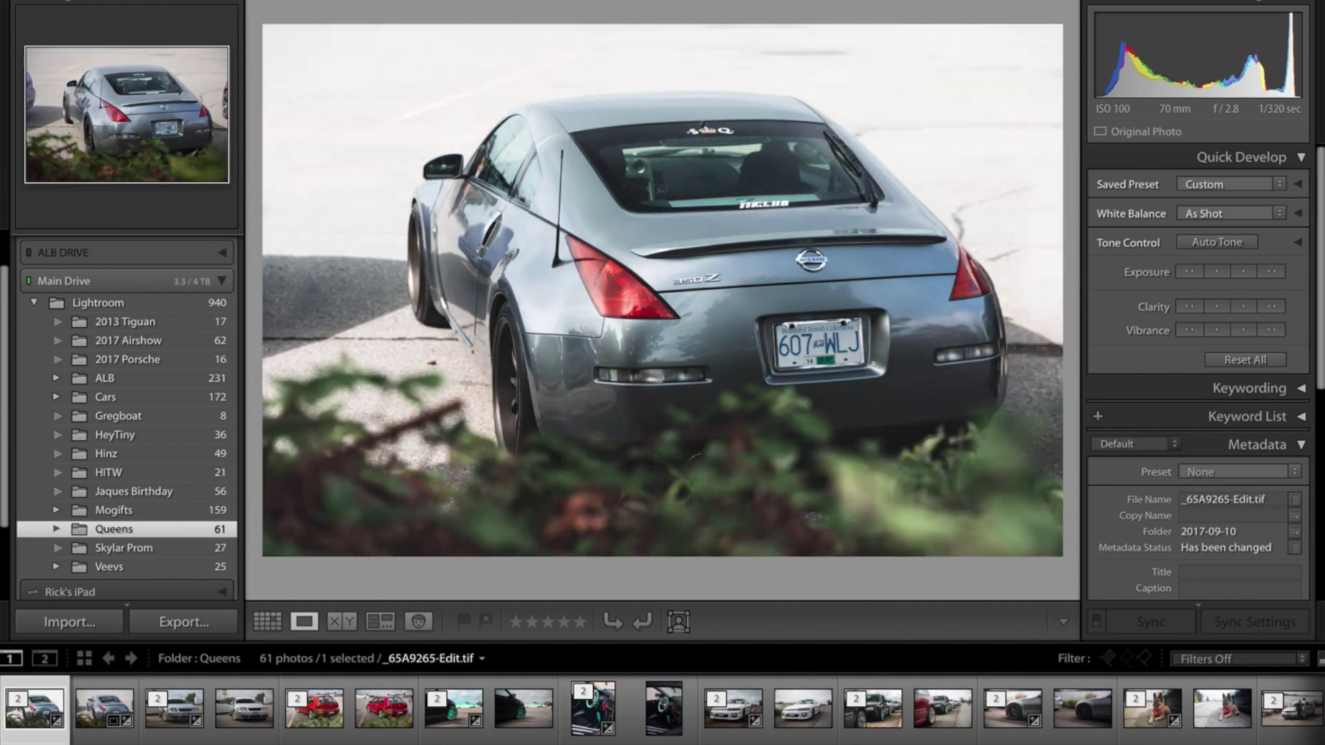
{"action": "key", "text": "Right"}
{"action": "key", "text": "Left"}
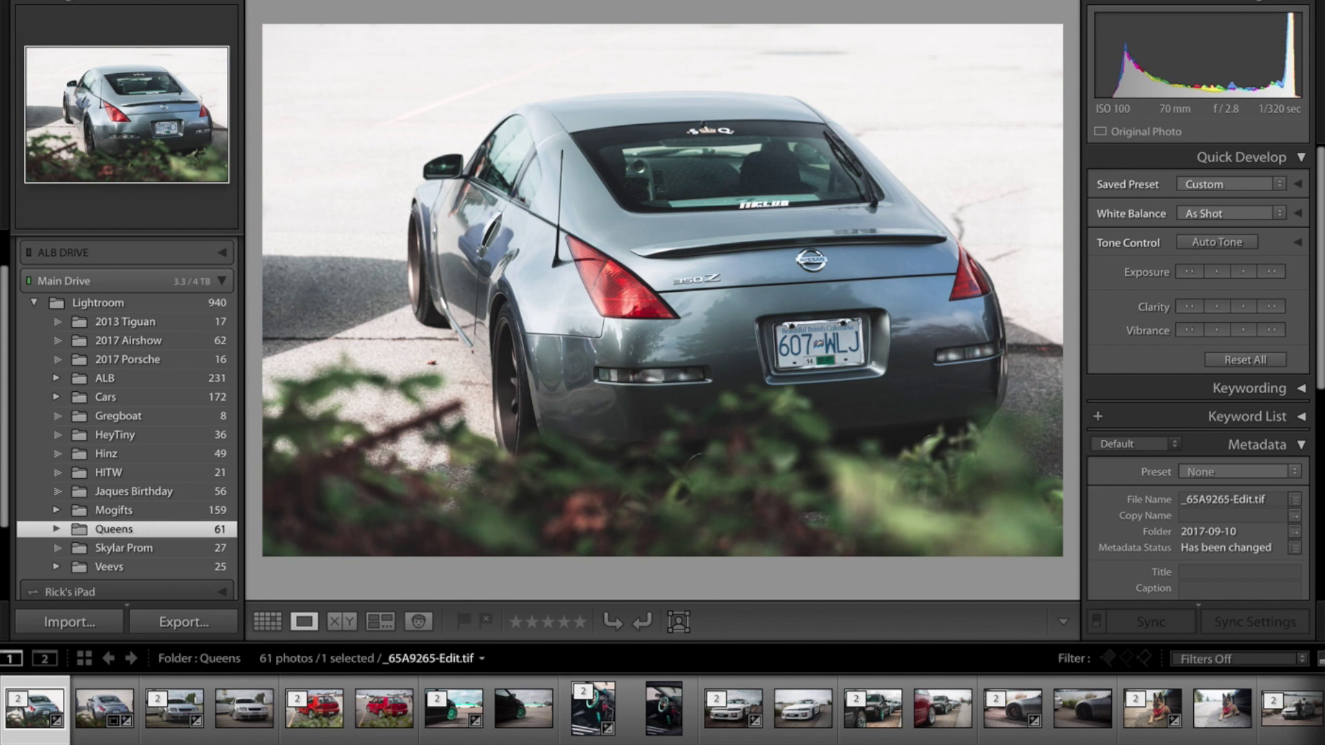
- Compare the silver Jetta's original and edited versions
{"action": "left_click", "coordinate": [256, 721]}
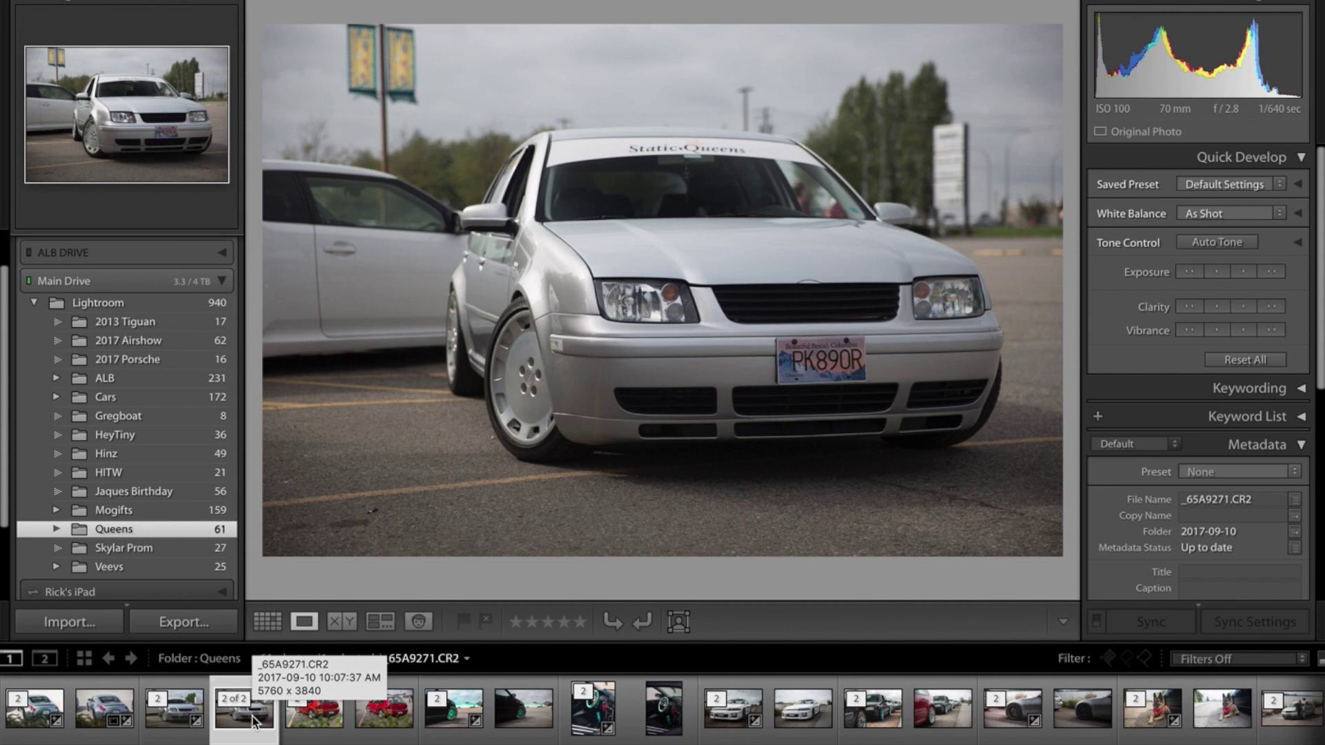
{"action": "key", "text": "Left"}
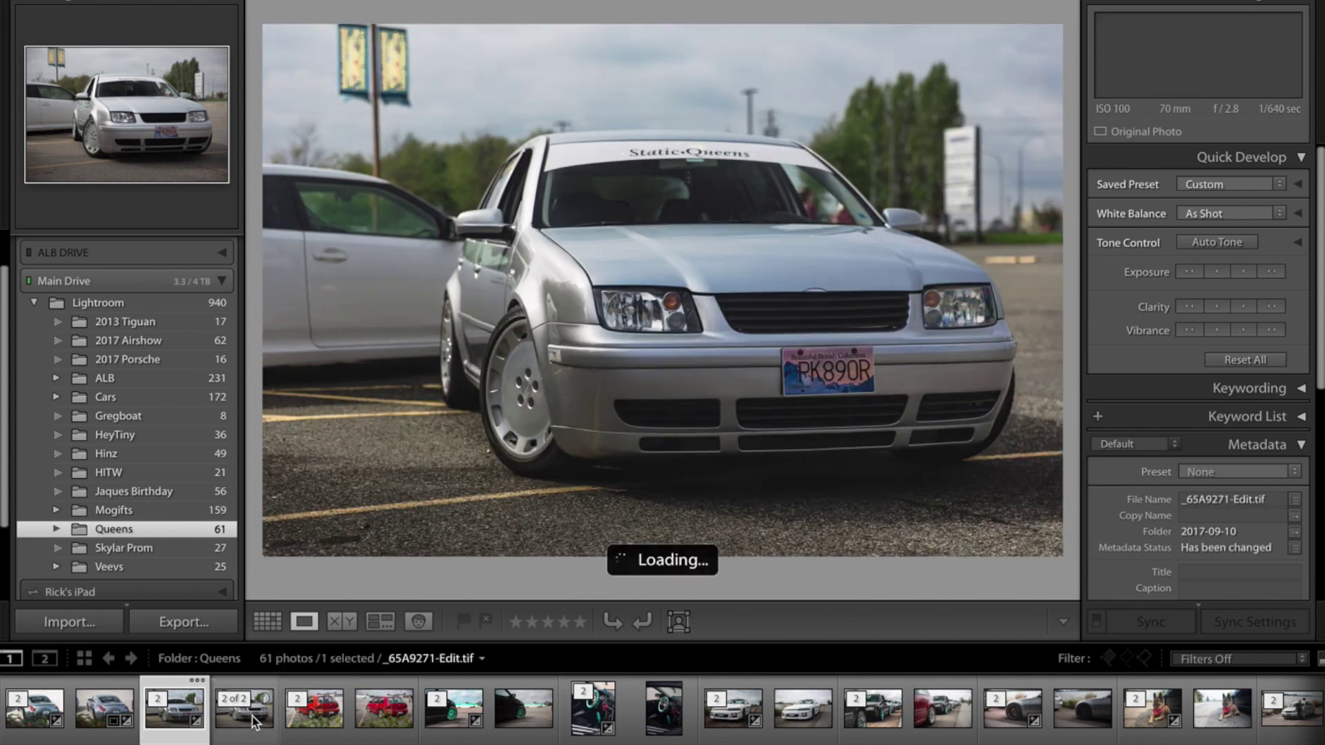
{"action": "key", "text": "Right"}
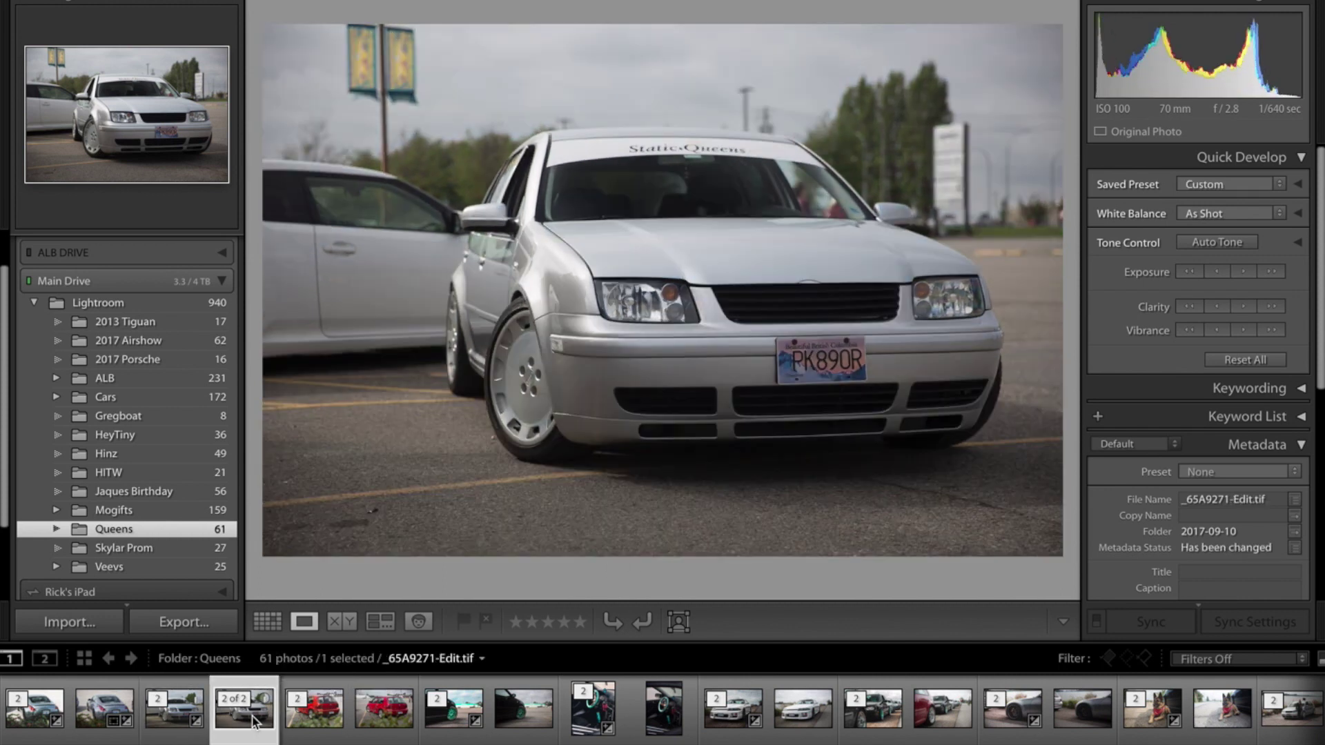
{"action": "key", "text": "Left"}
{"action": "key", "text": "Right"}
{"action": "key", "text": "Left"}
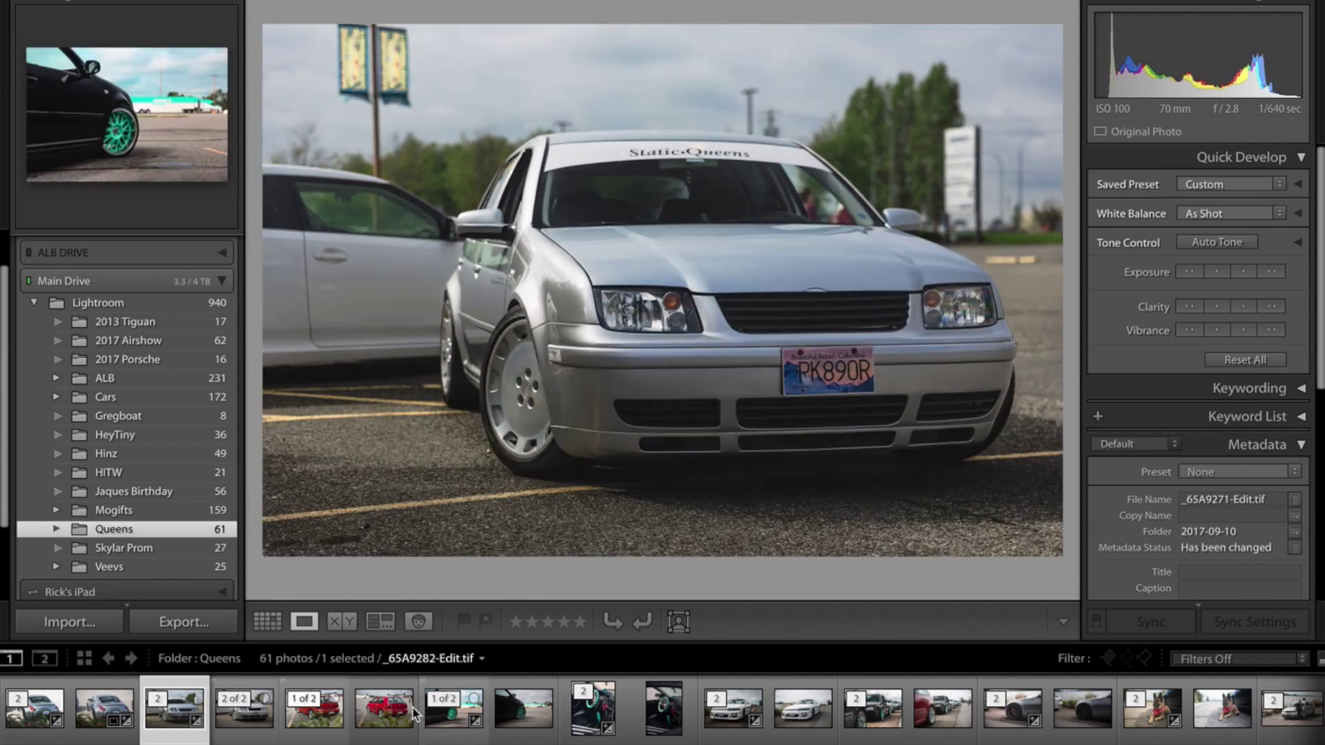
- Flip between the red Golf's original and brighter edit, then show the black teal-wheel car
{"action": "left_click", "coordinate": [390, 725]}
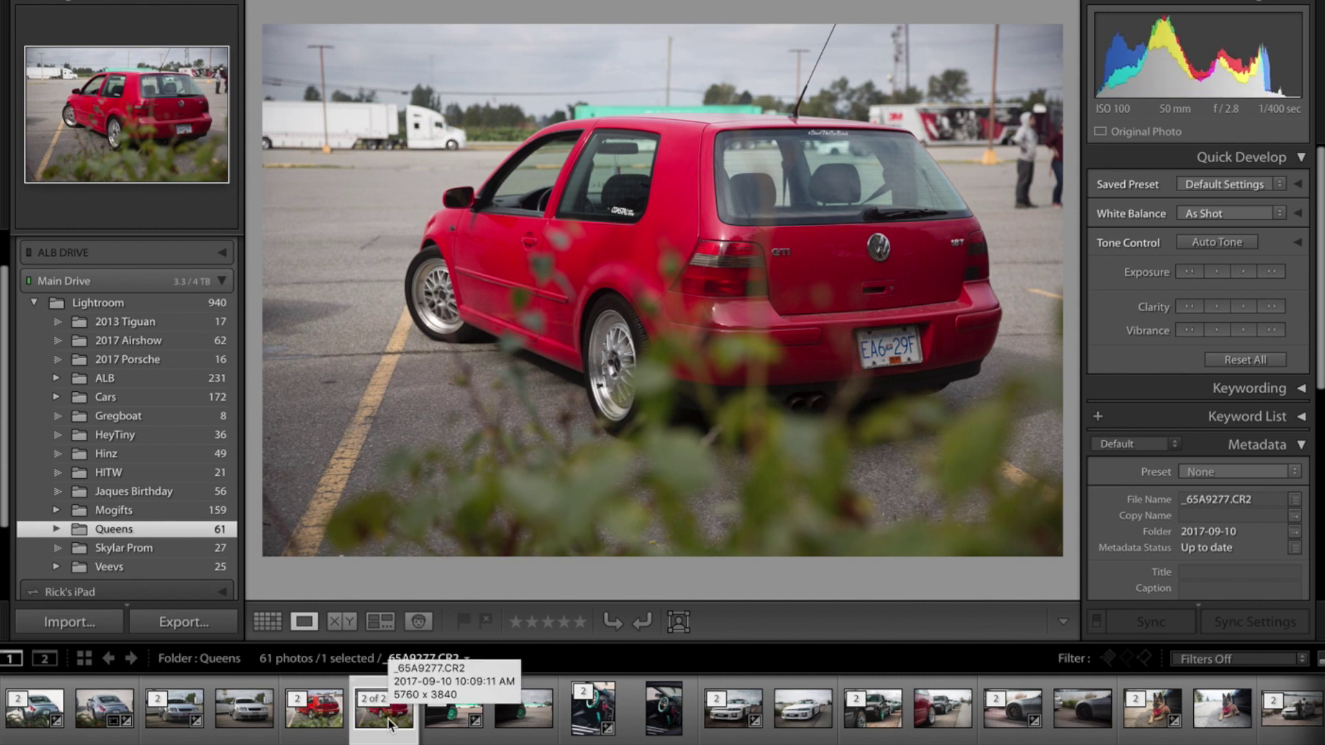
{"action": "key", "text": "Left"}
{"action": "key", "text": "Right"}
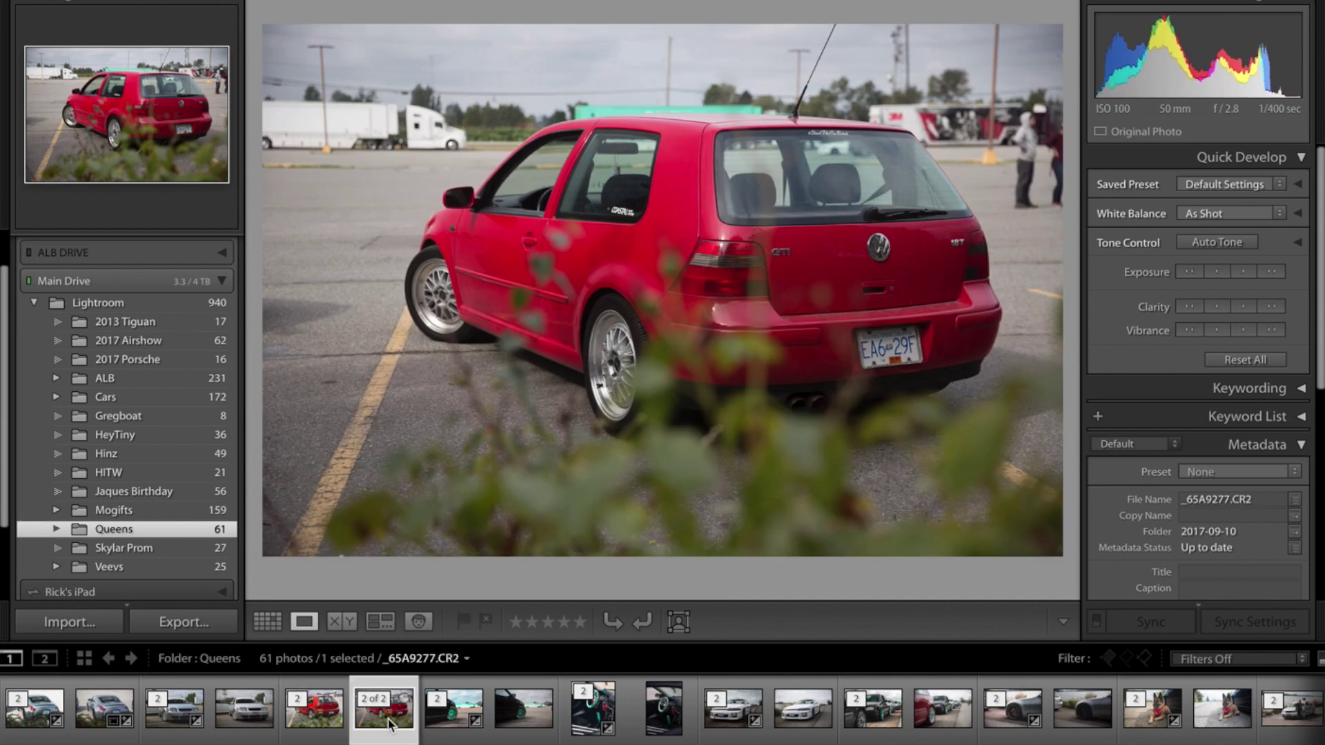
{"action": "key", "text": "Left"}
{"action": "key", "text": "Right"}
{"action": "key", "text": "Left"}
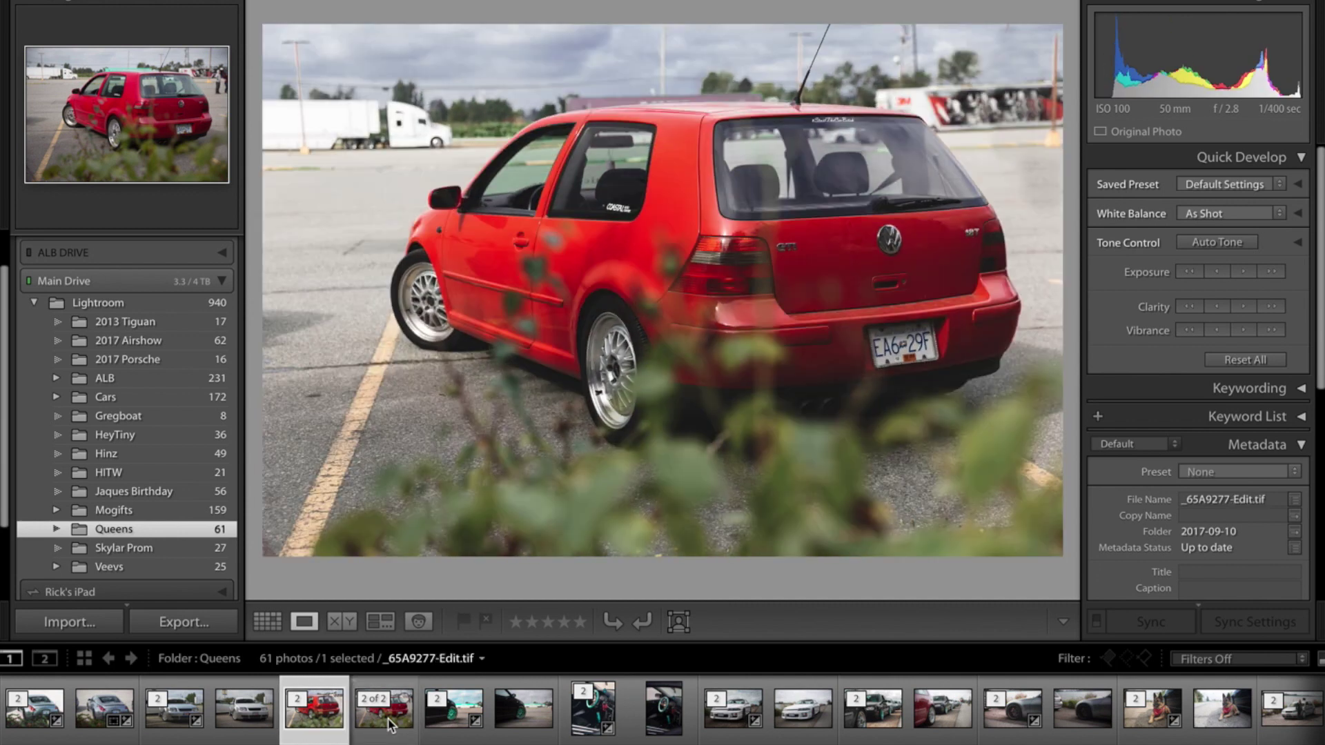
{"action": "key", "text": "Right"}
{"action": "key", "text": "Left"}
{"action": "key", "text": "Right"}
{"action": "key", "text": "Left"}
{"action": "left_click", "coordinate": [527, 724]}
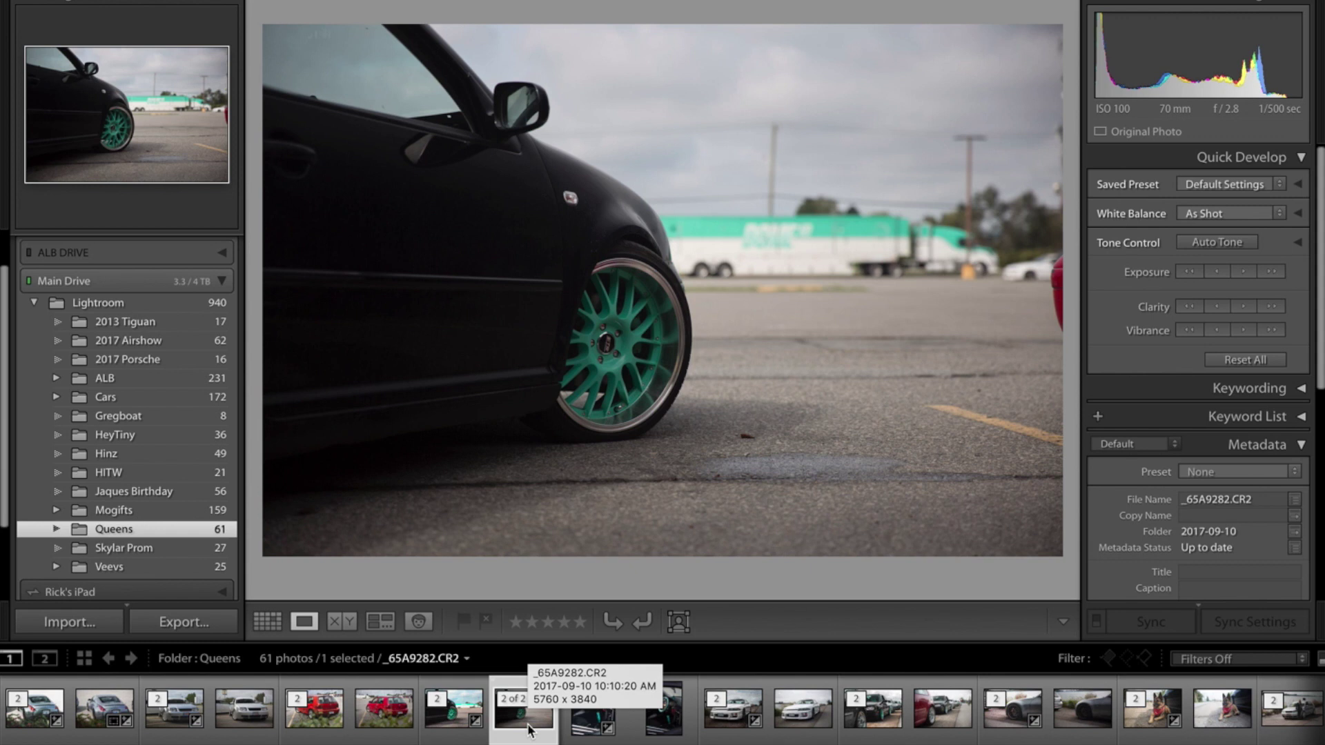
- View the edited teal-wheel car, checking it with edits undone and redone
{"action": "key", "text": "Right"}
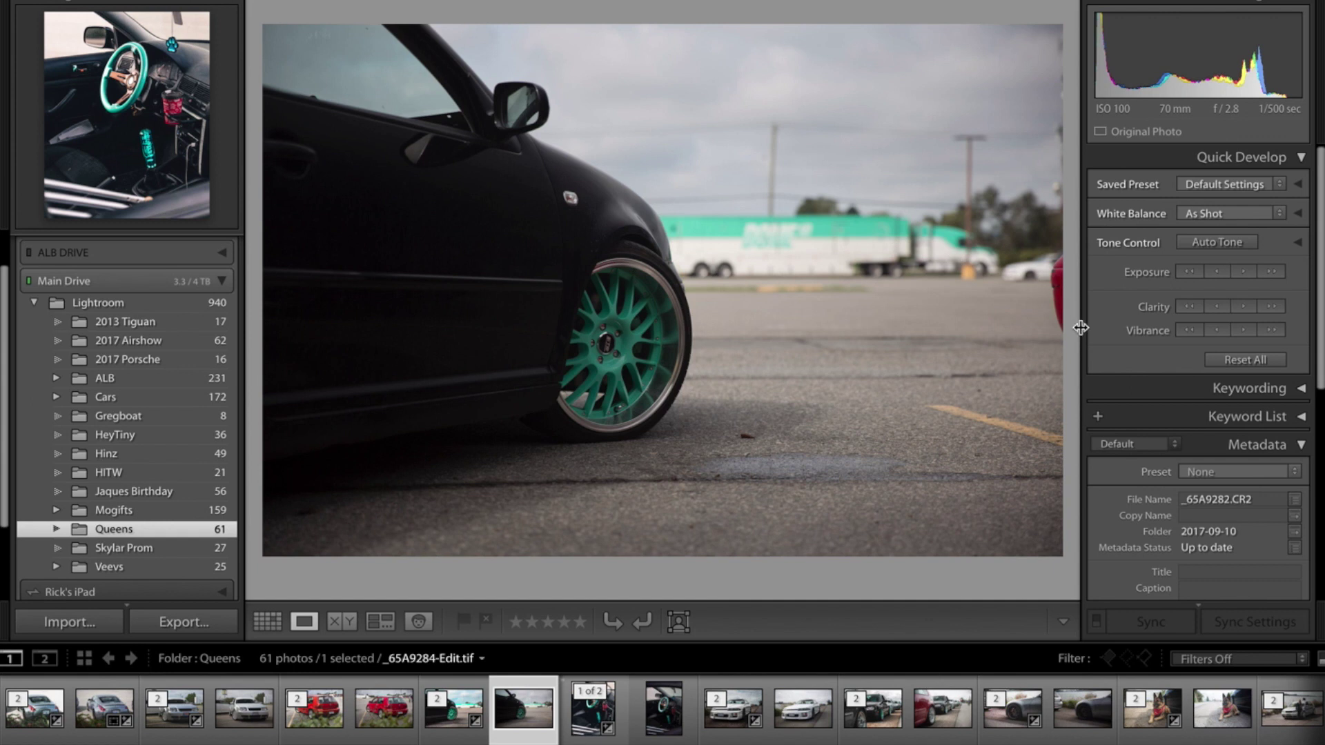
{"action": "key", "text": "Left"}
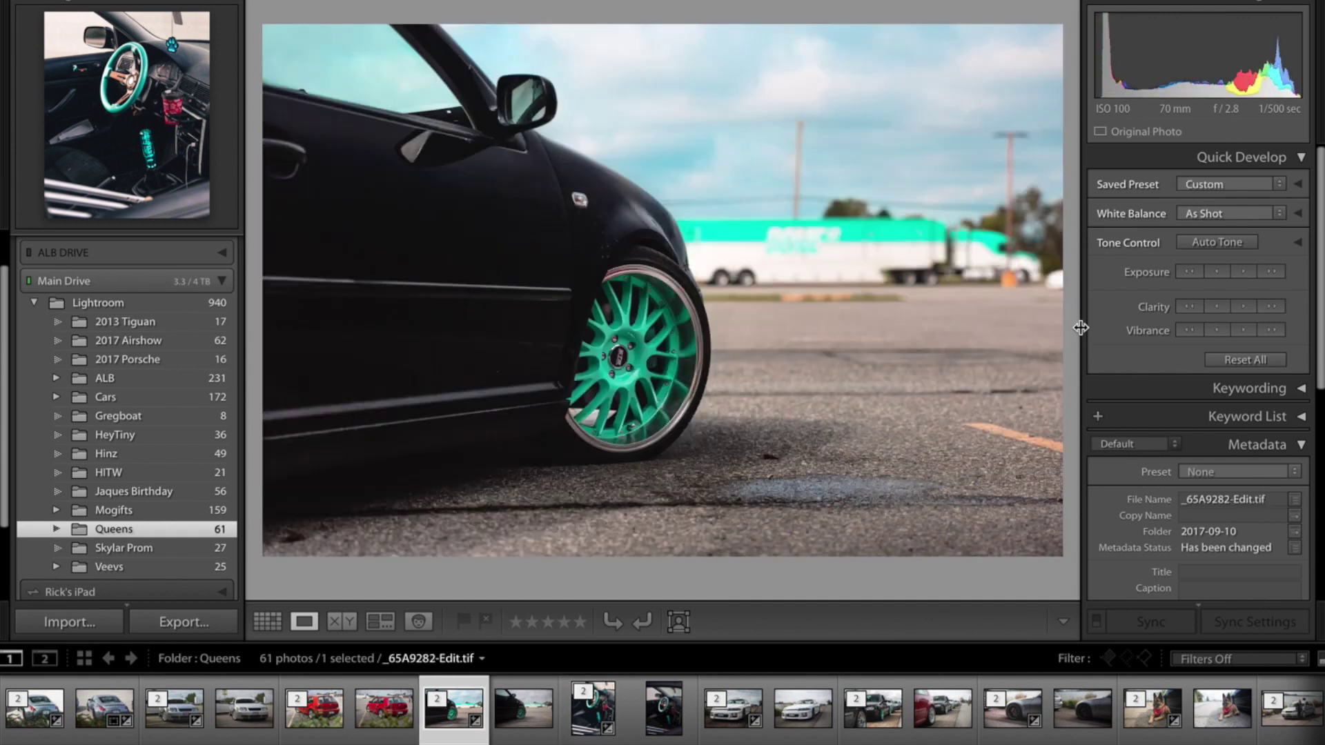
{"action": "key", "text": "ctrl+z"}
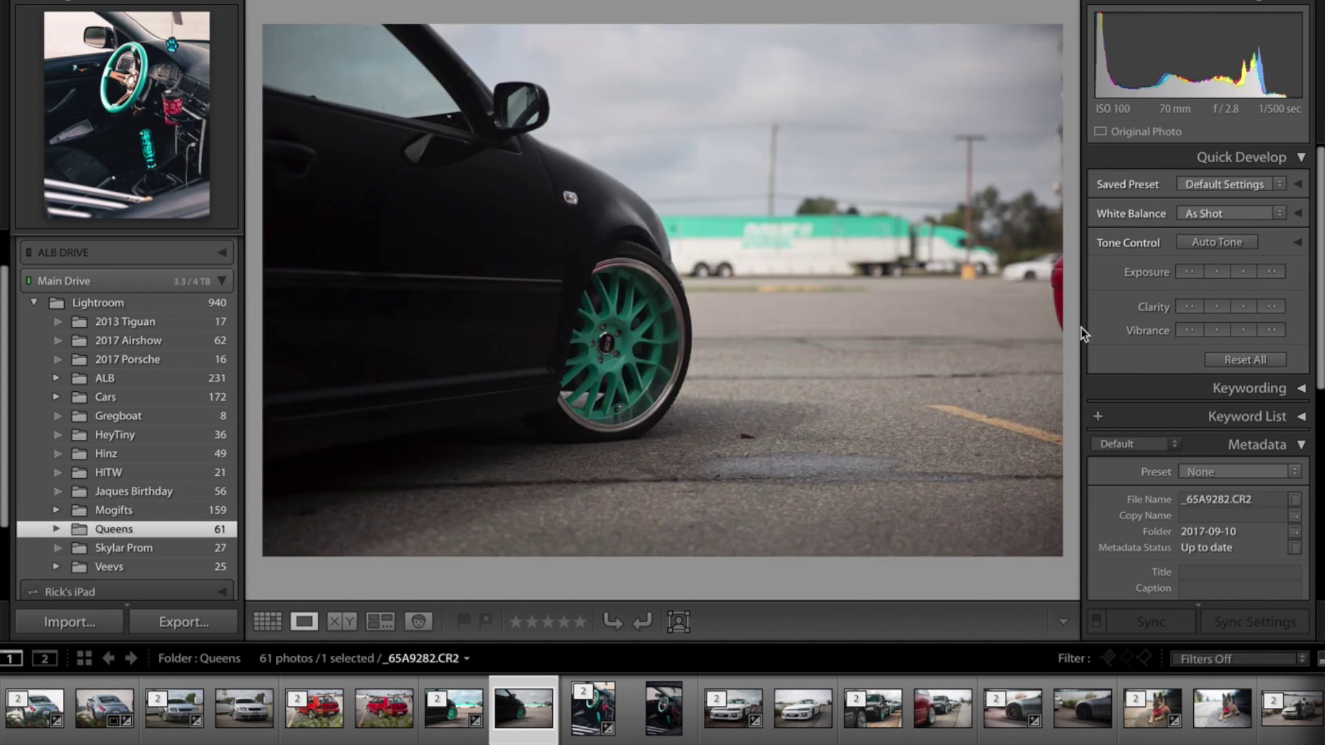
{"action": "key", "text": "ctrl+shift+z"}
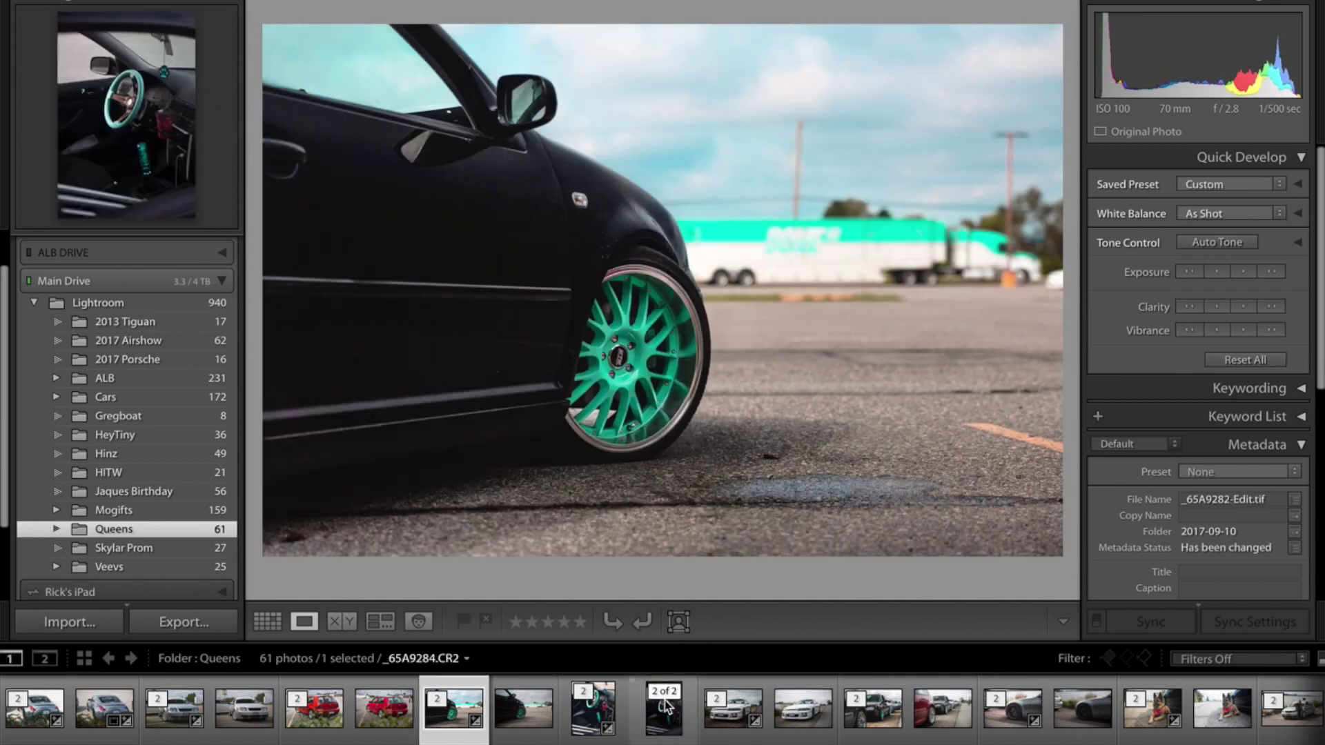
- Browse the interior, white Nissan, lineup and red Golf shots, ending on the Jetta original _65A9271.CR2
{"action": "left_click", "coordinate": [661, 725]}
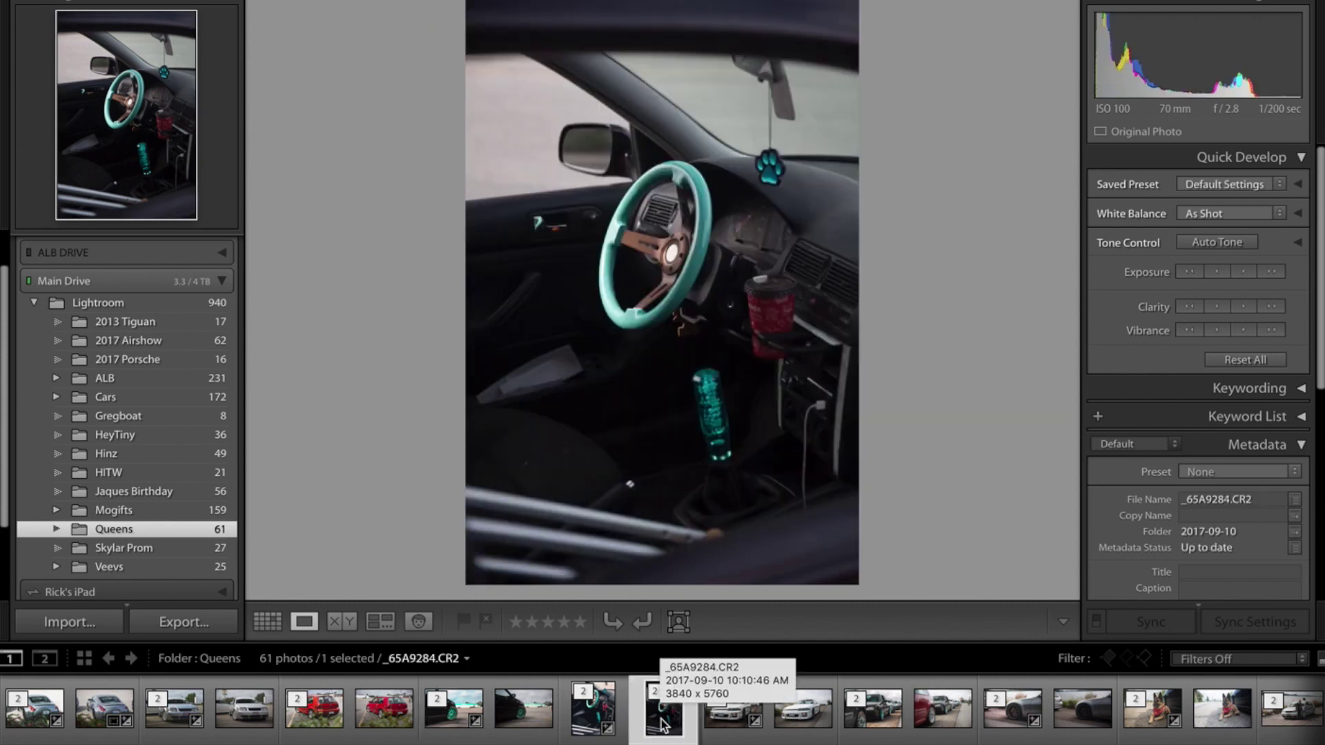
{"action": "key", "text": "Left"}
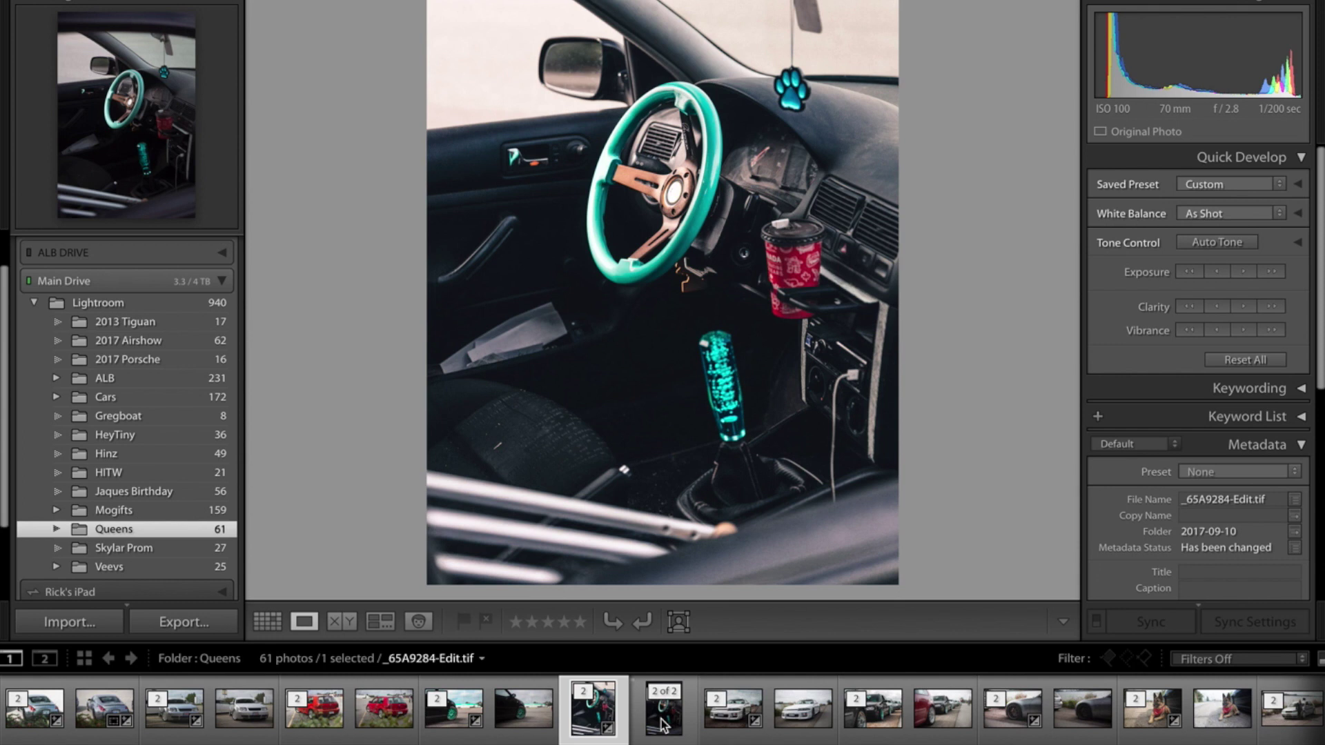
{"action": "left_click", "coordinate": [814, 726]}
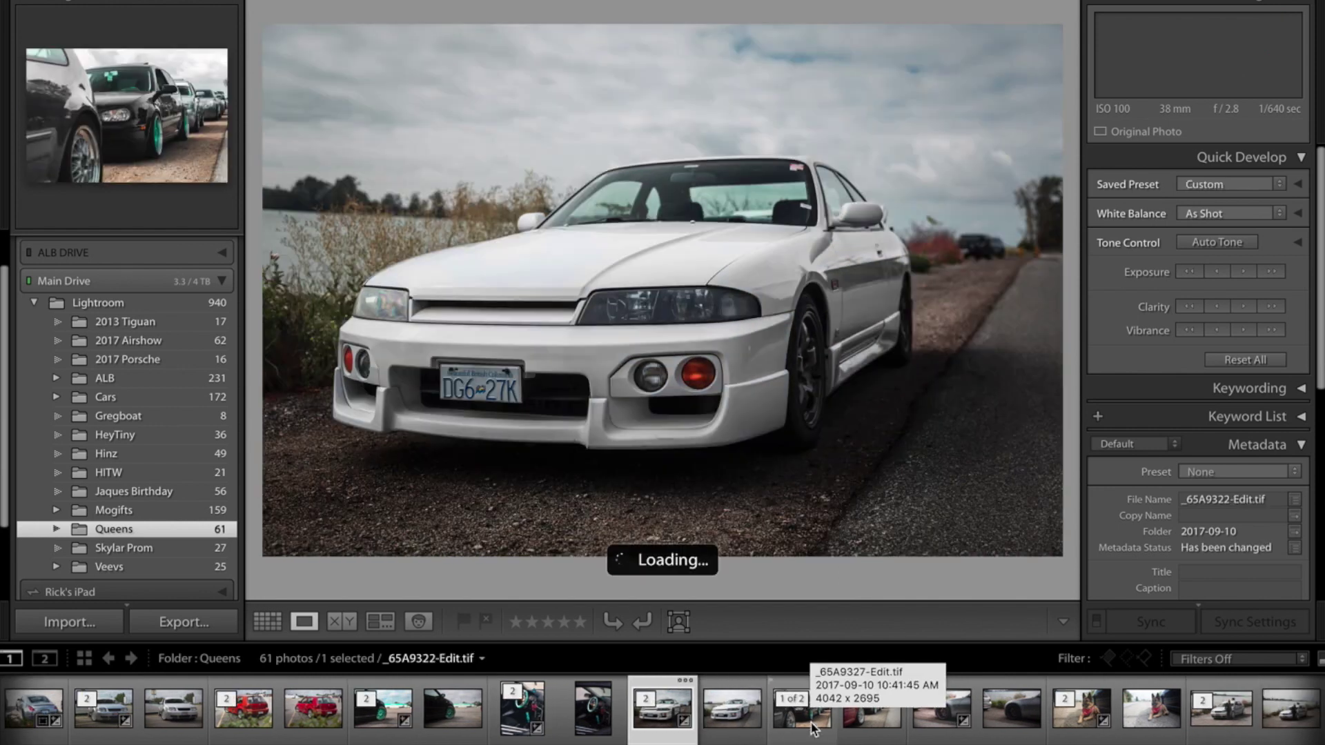
{"action": "left_click", "coordinate": [813, 728]}
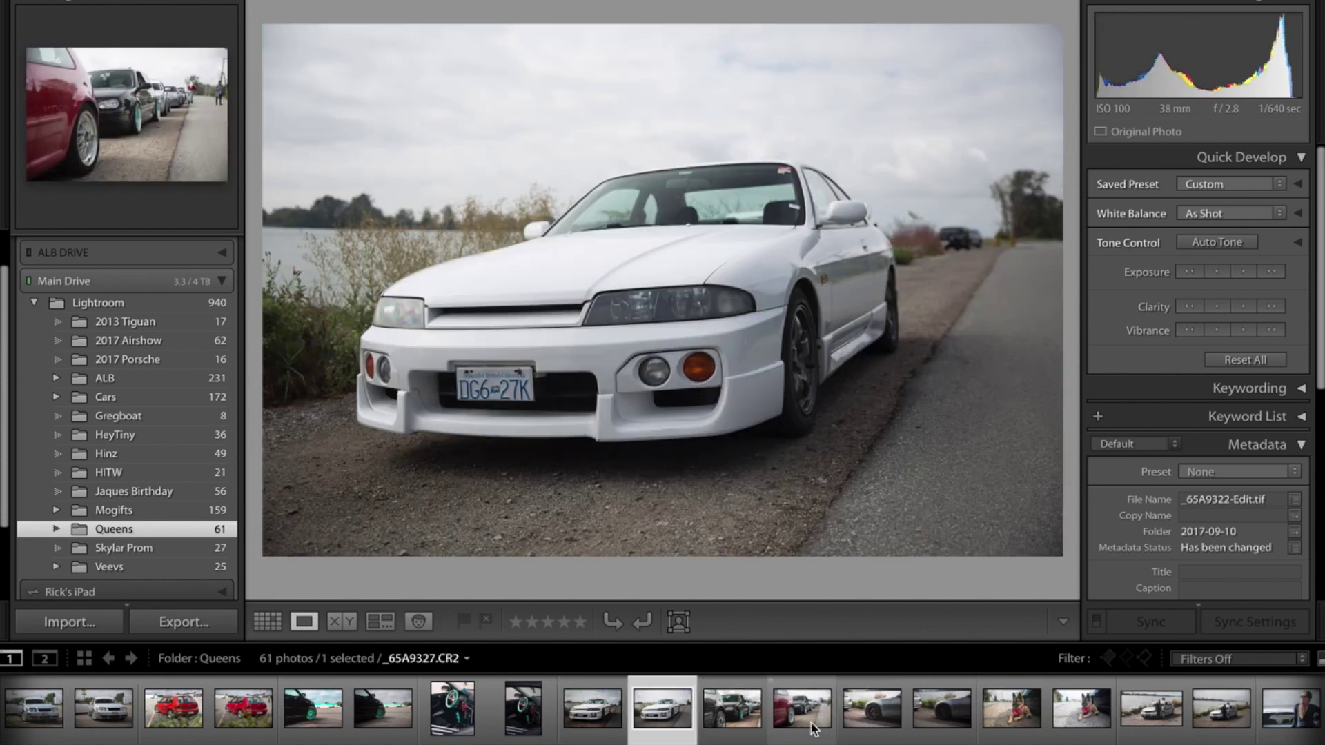
{"action": "left_click", "coordinate": [242, 721]}
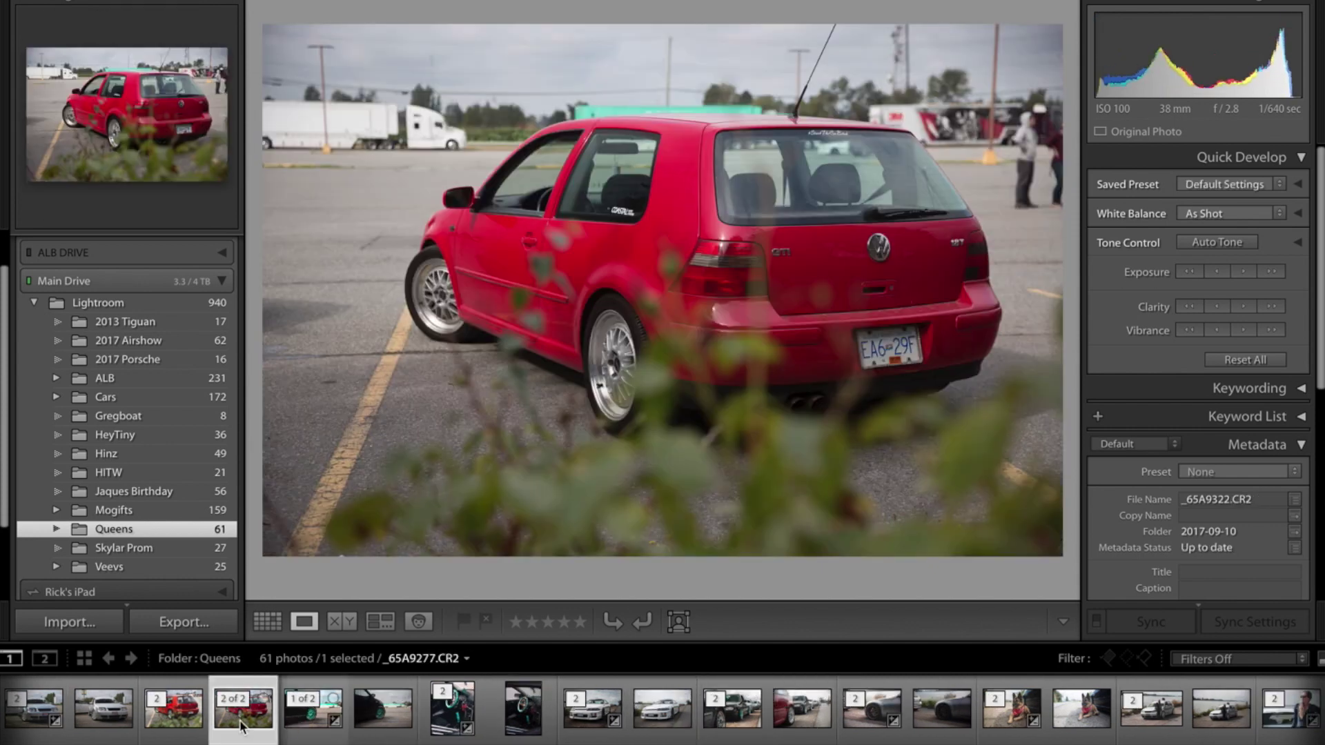
{"action": "left_click", "coordinate": [98, 729]}
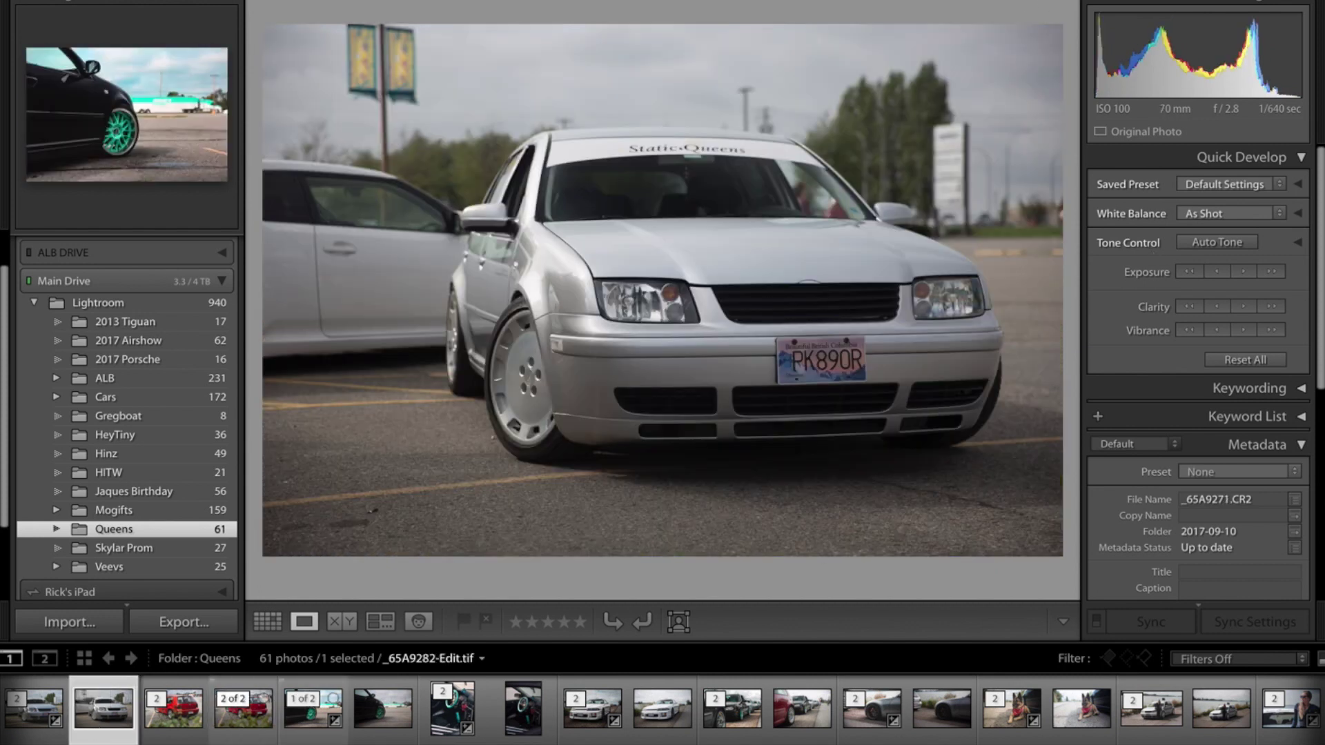
- Scroll through the Metadata panel, then compare the white Nissan's original and edited copies
{"action": "scroll", "coordinate": [1177, 495], "scroll_direction": "down", "scroll_amount": 5}
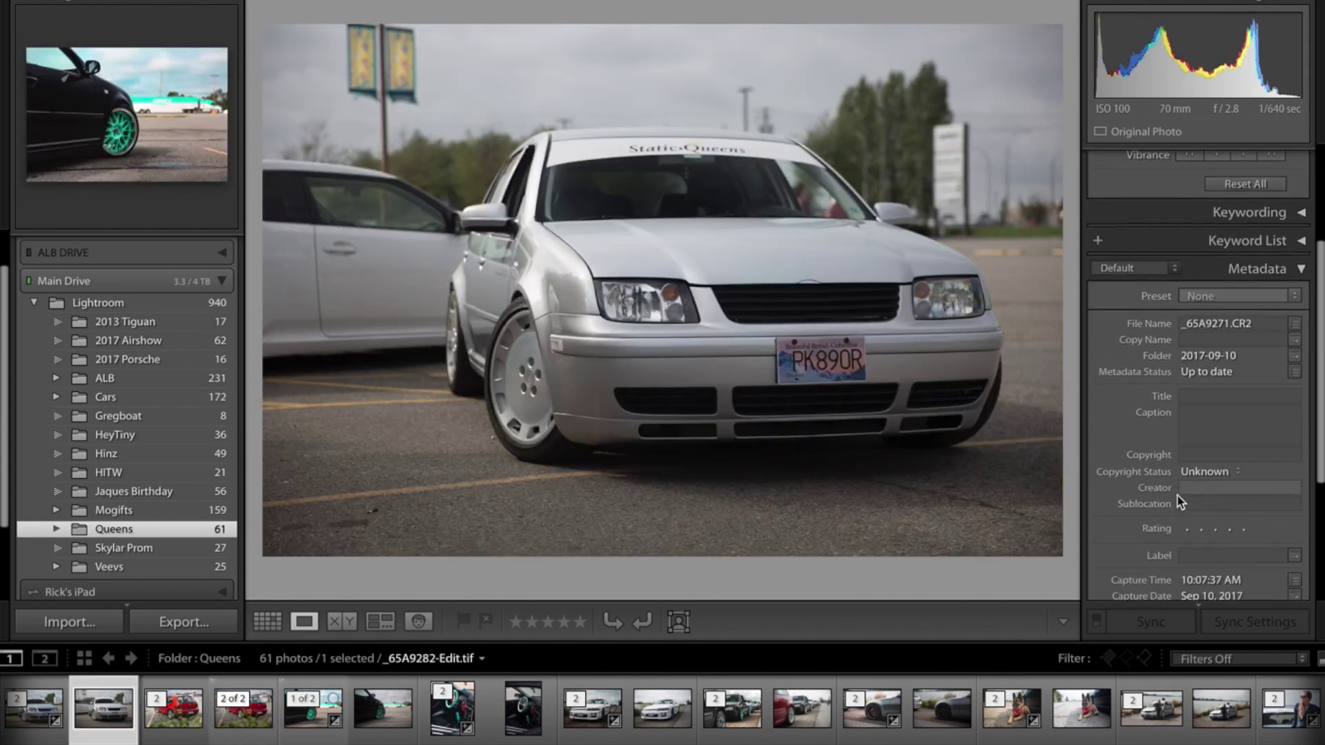
{"action": "scroll", "coordinate": [1178, 496], "scroll_direction": "down", "scroll_amount": 4}
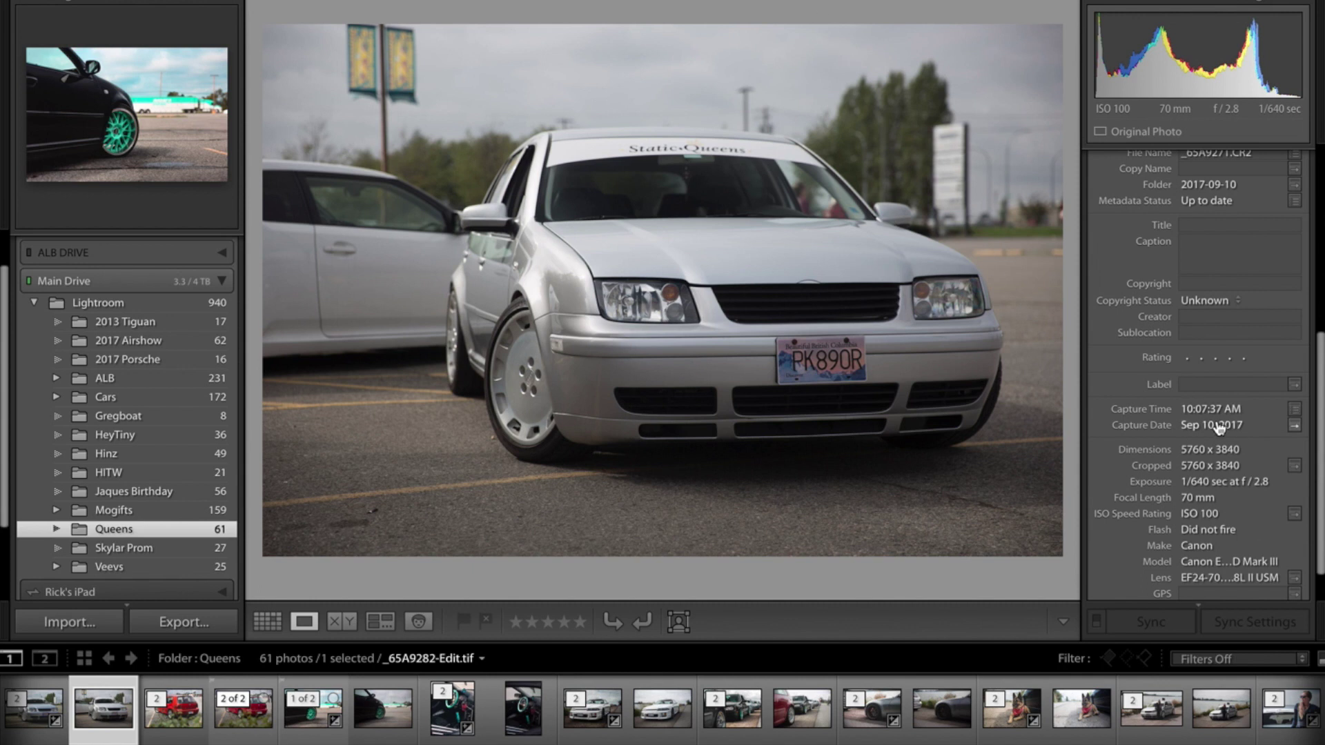
{"action": "key", "text": "Right"}
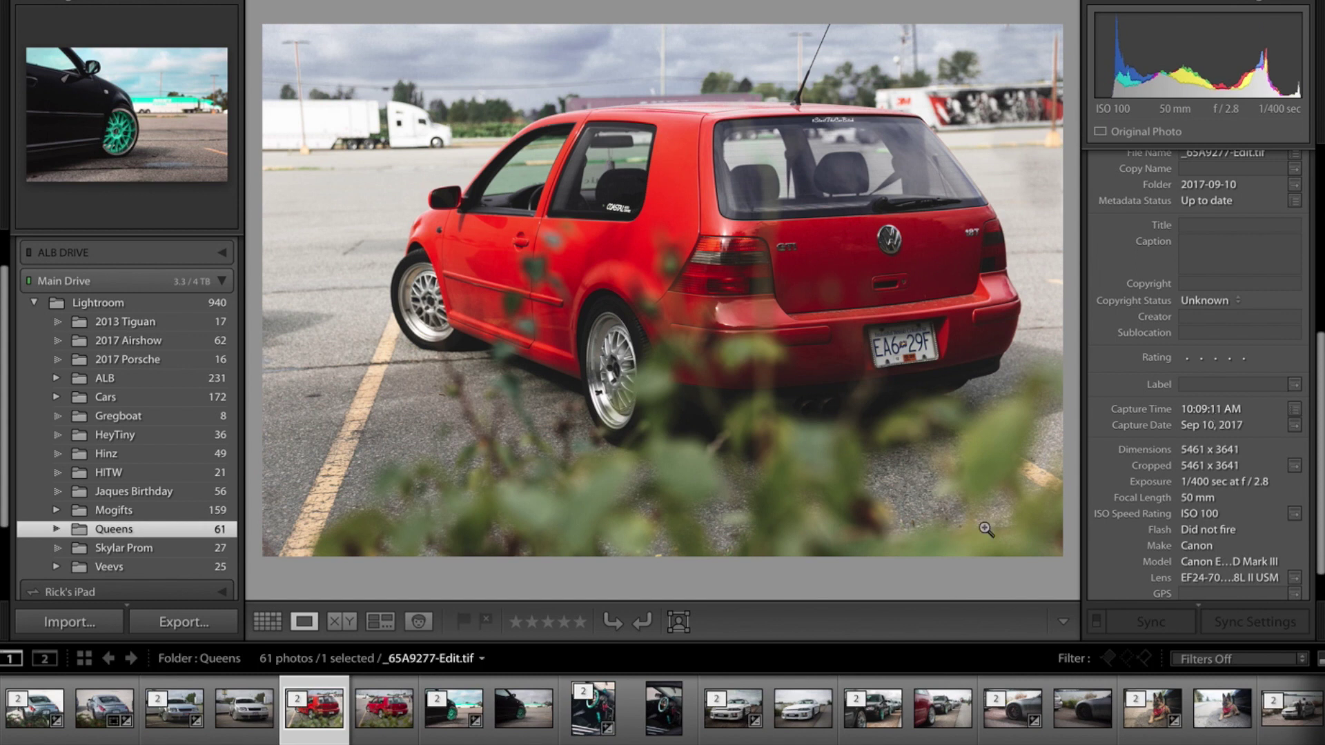
{"action": "left_click", "coordinate": [790, 719]}
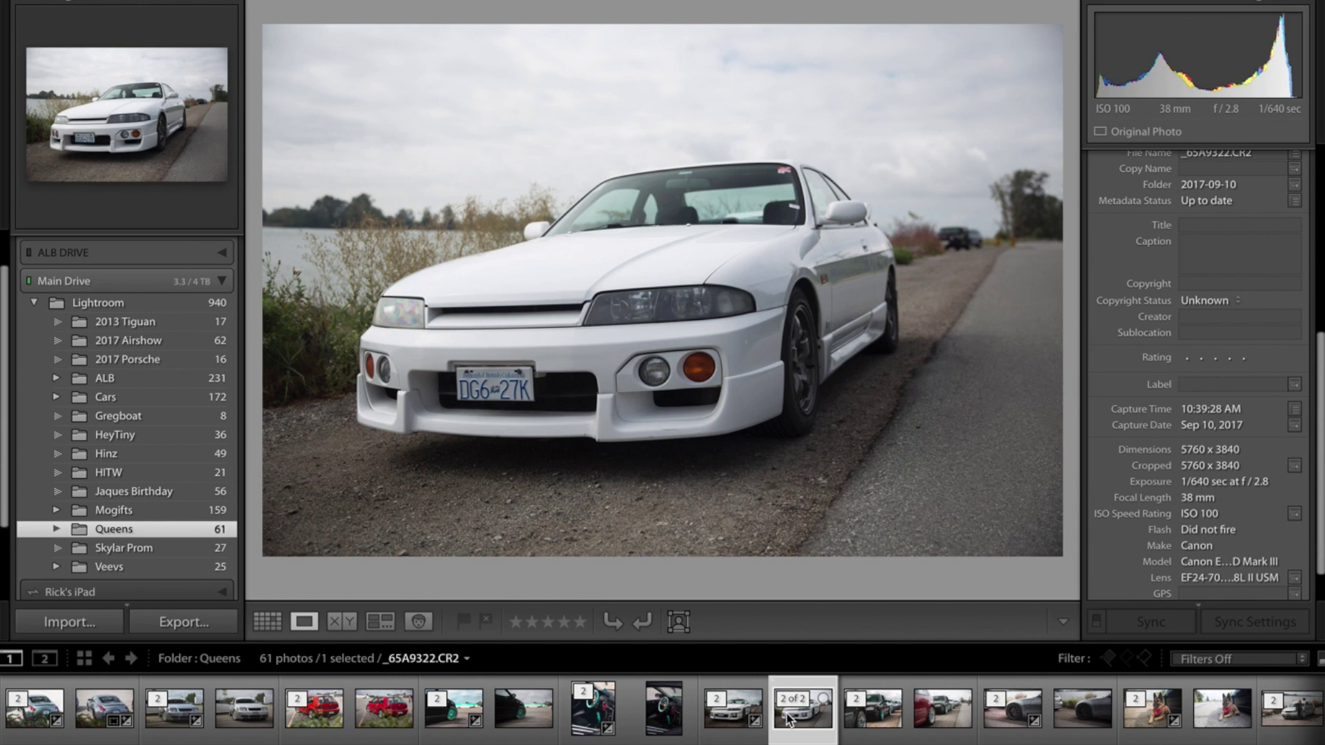
{"action": "left_click", "coordinate": [733, 715]}
{"action": "left_click", "coordinate": [721, 717]}
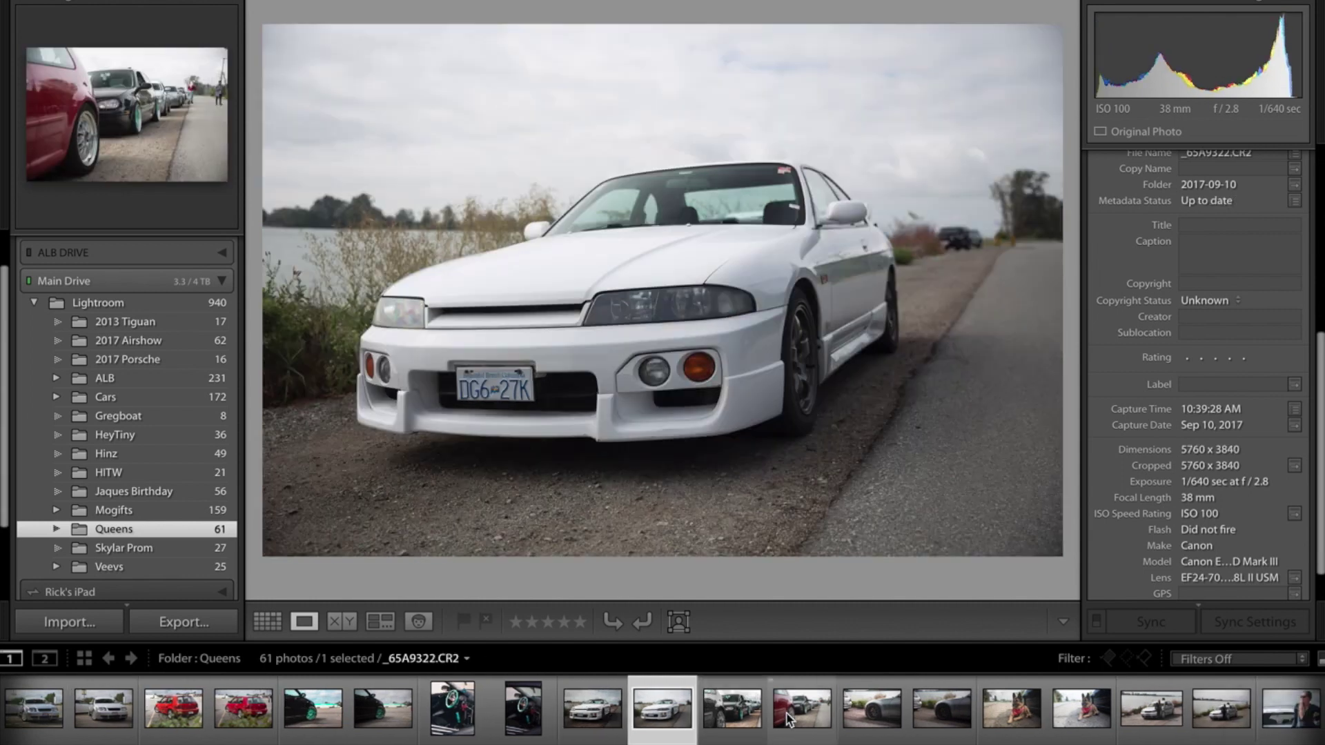
- Flip repeatedly between the three-car lineup's edited TIF and original CR2
{"action": "left_click", "coordinate": [798, 726]}
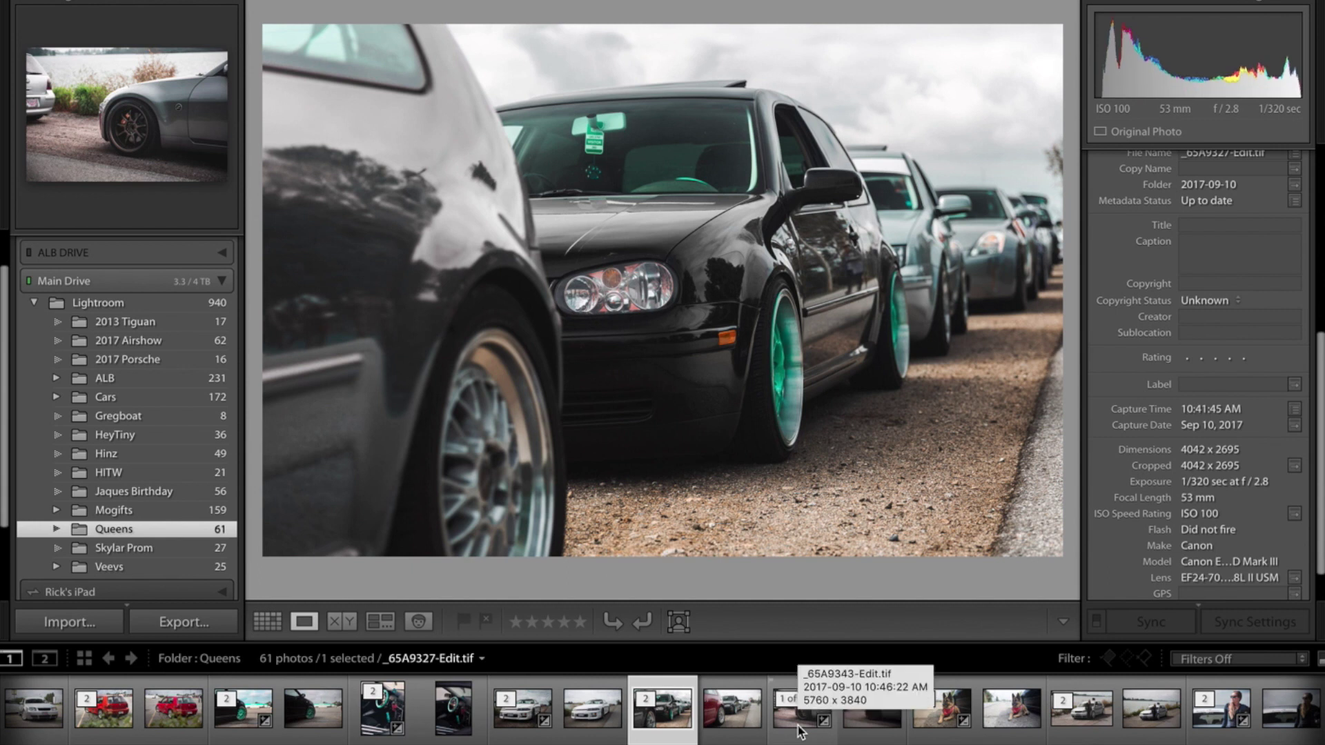
{"action": "key", "text": "Right"}
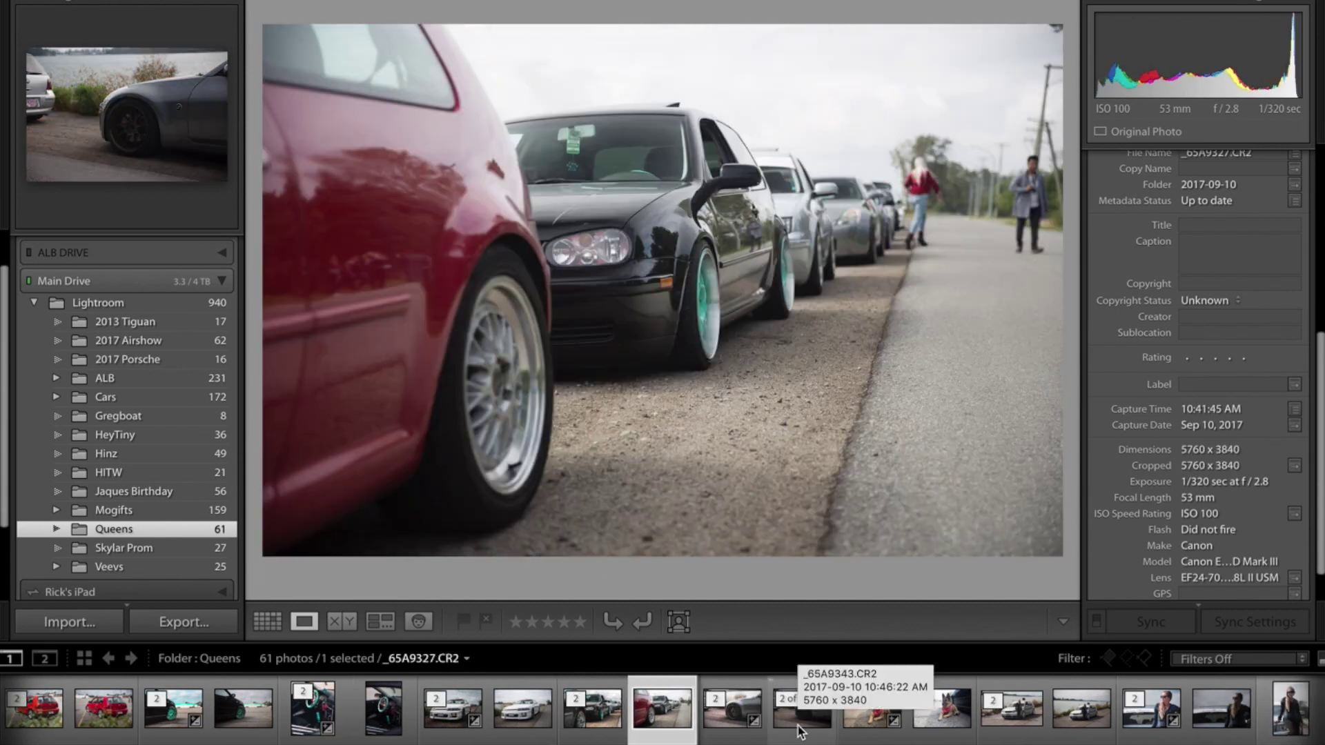
{"action": "key", "text": "Left"}
{"action": "key", "text": "Right"}
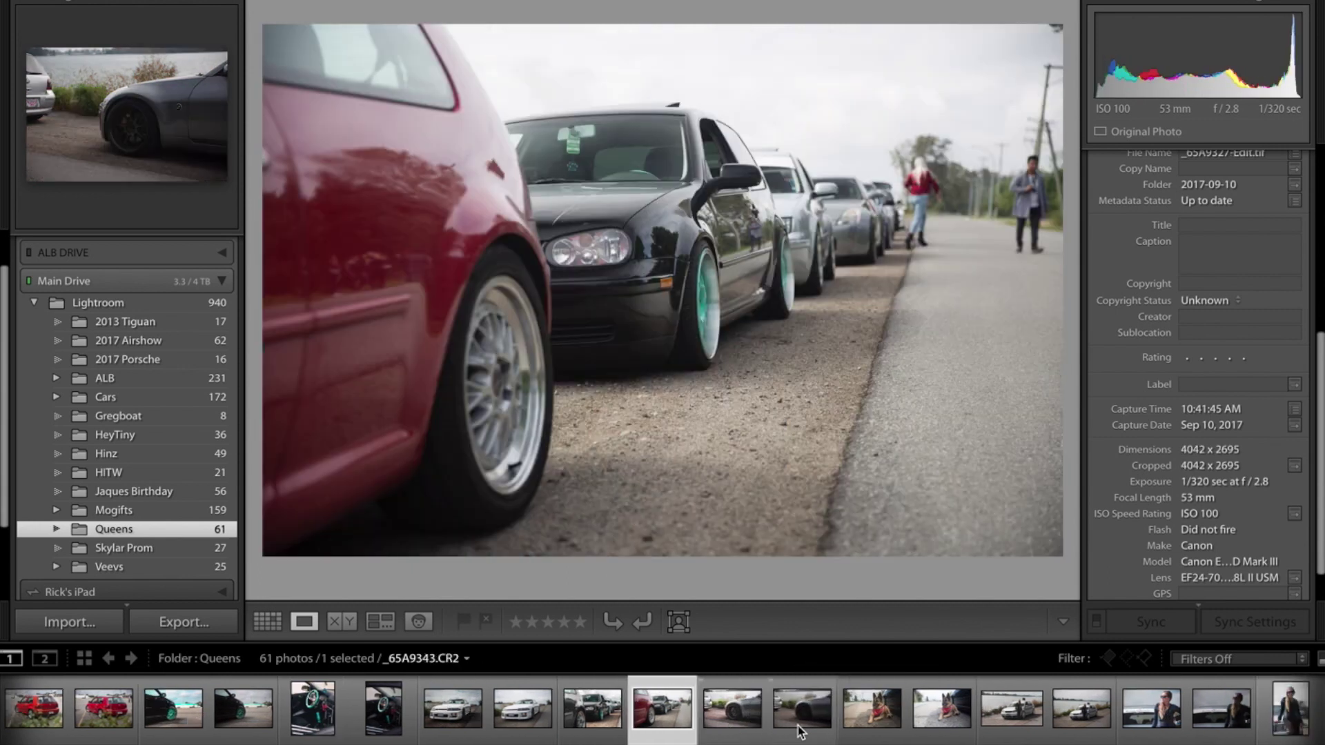
{"action": "key", "text": "Left"}
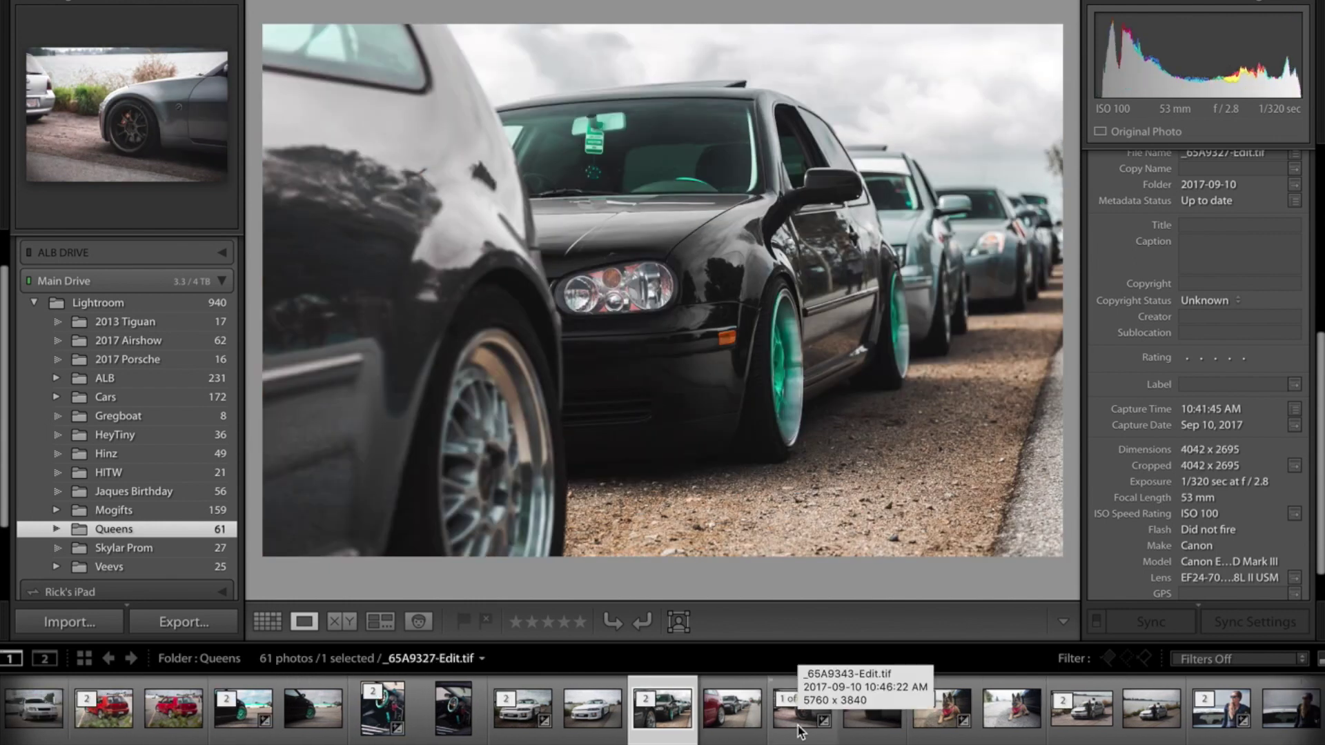
{"action": "key", "text": "Right"}
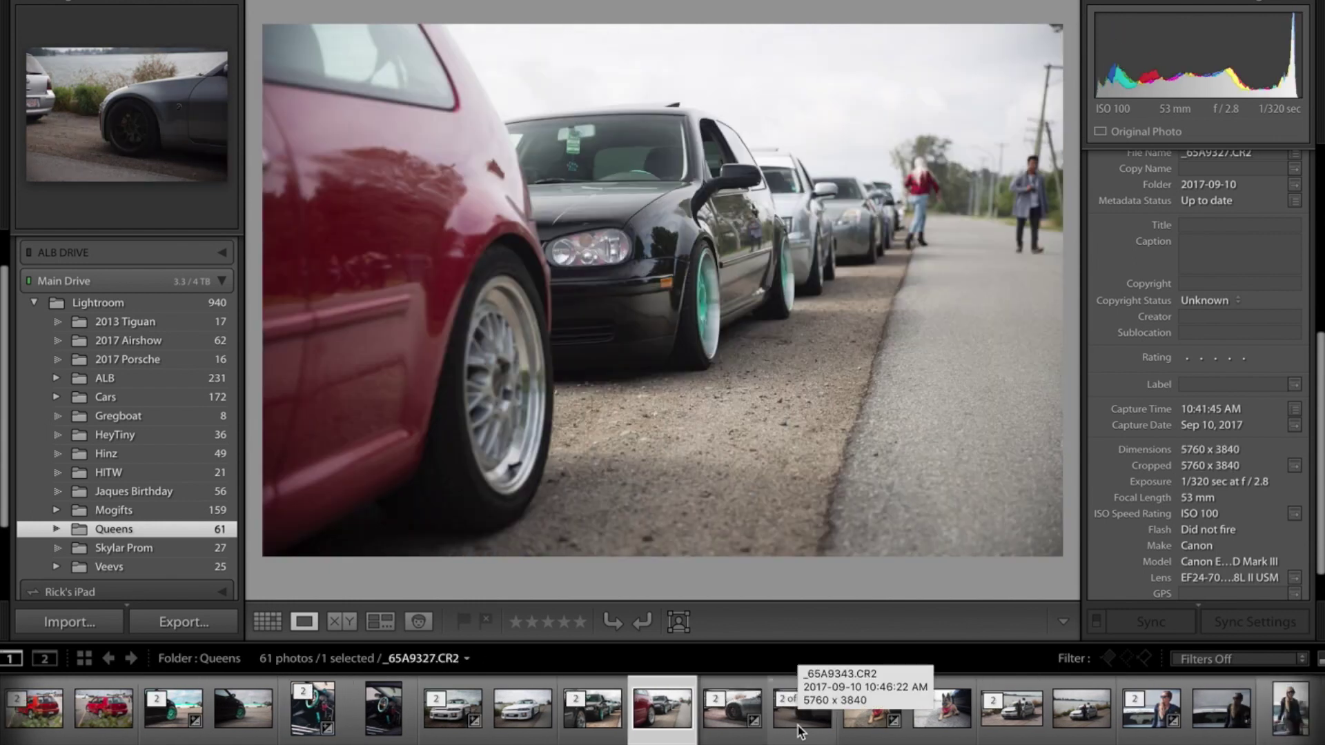
{"action": "key", "text": "Left"}
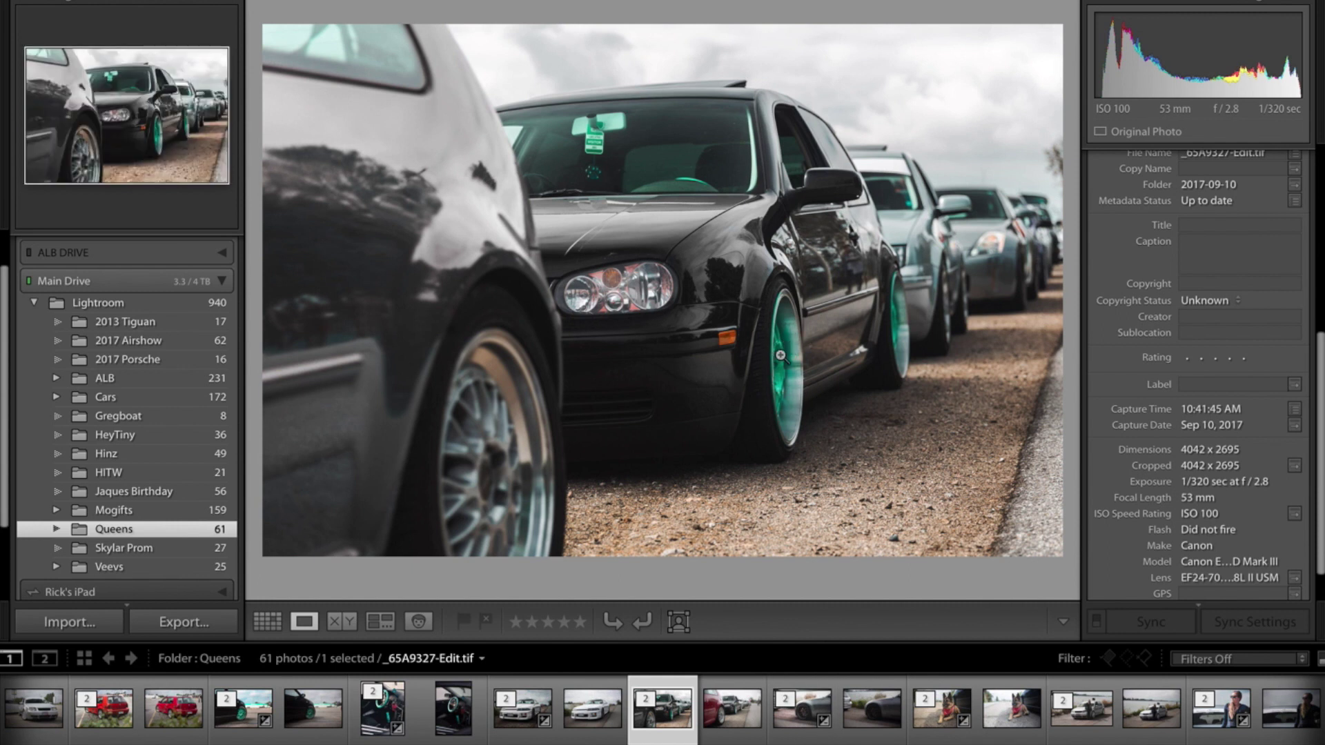
{"action": "key", "text": "Right"}
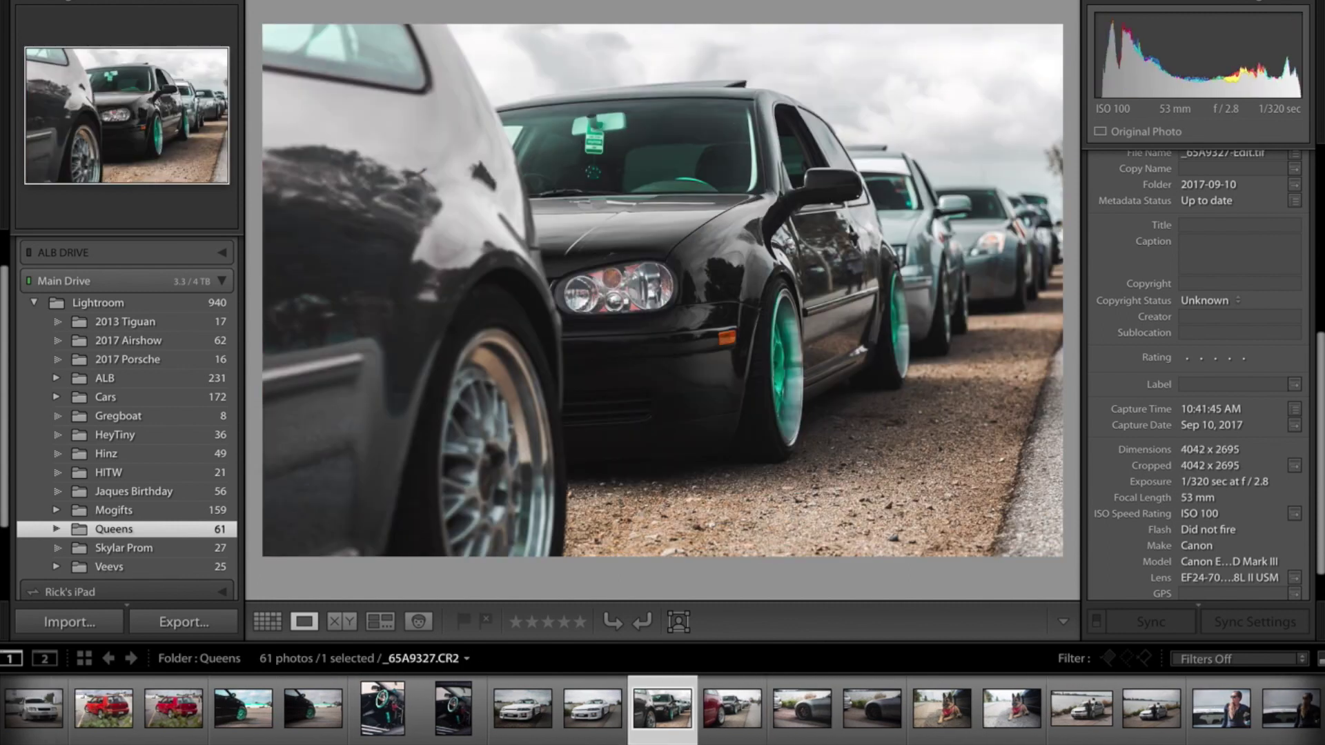
{"action": "key", "text": "Left"}
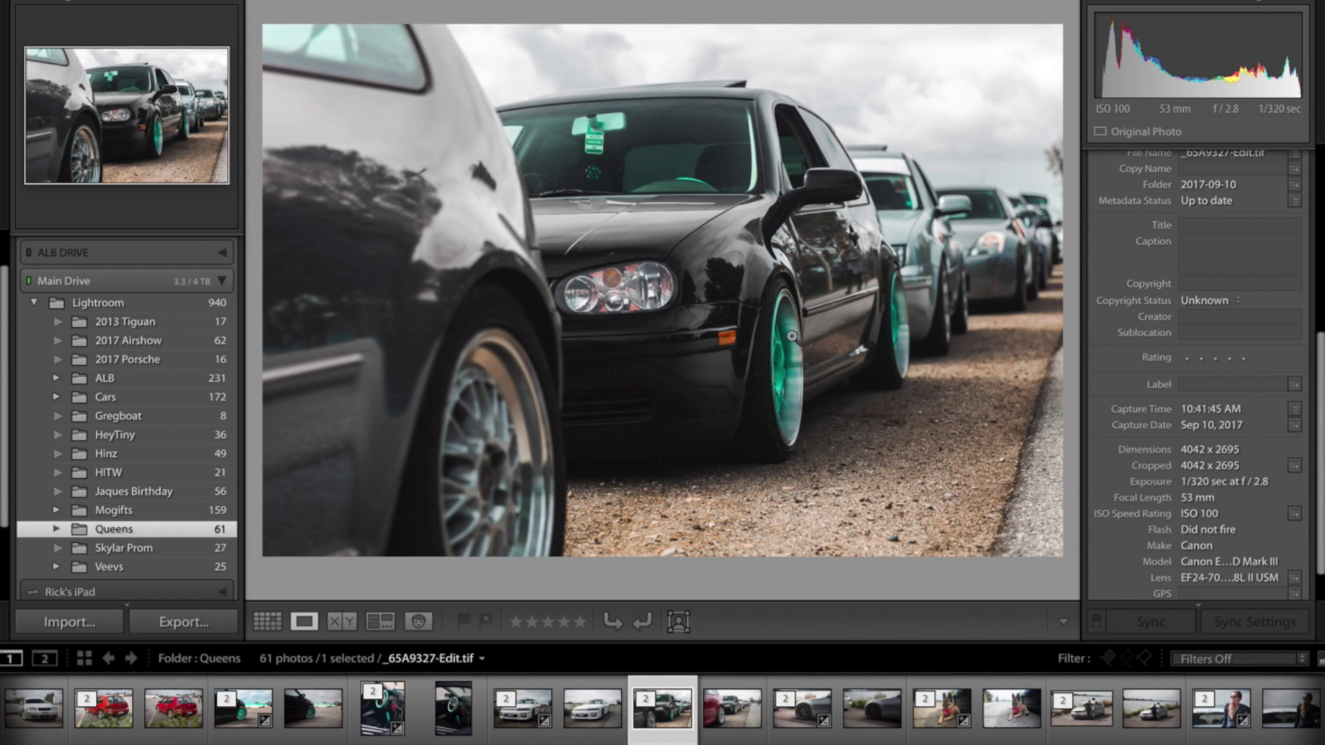
{"action": "key", "text": "Right"}
{"action": "key", "text": "Right"}
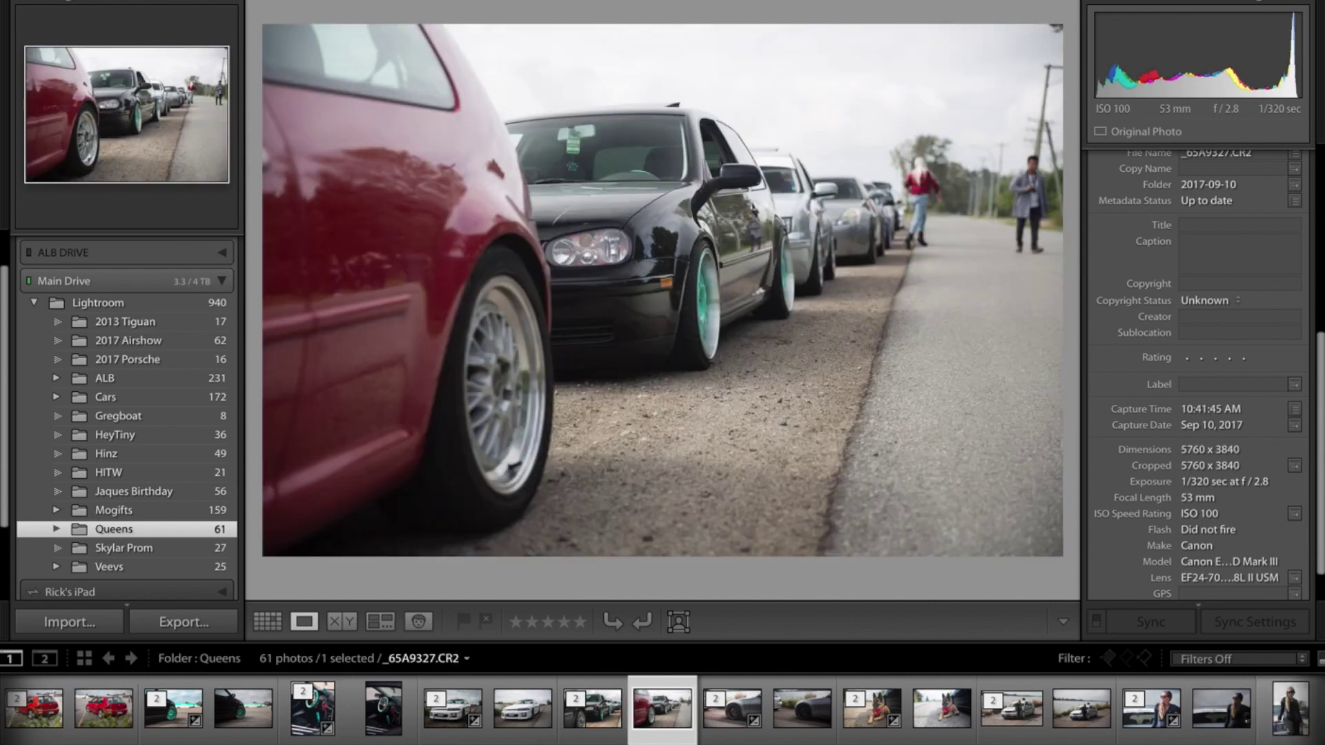
{"action": "key", "text": "Left"}
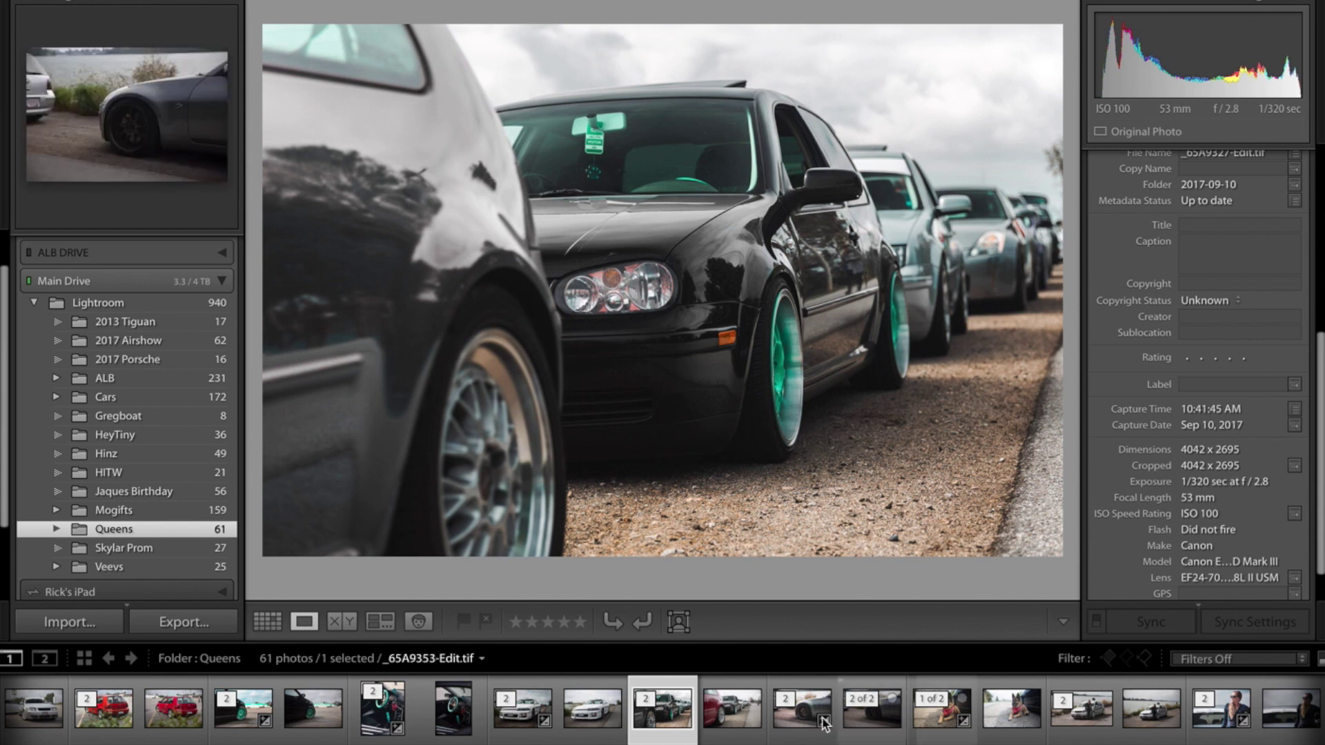
- View the grey Z wheel shot, then flip between the German shepherd's edit and original
{"action": "left_click", "coordinate": [858, 721]}
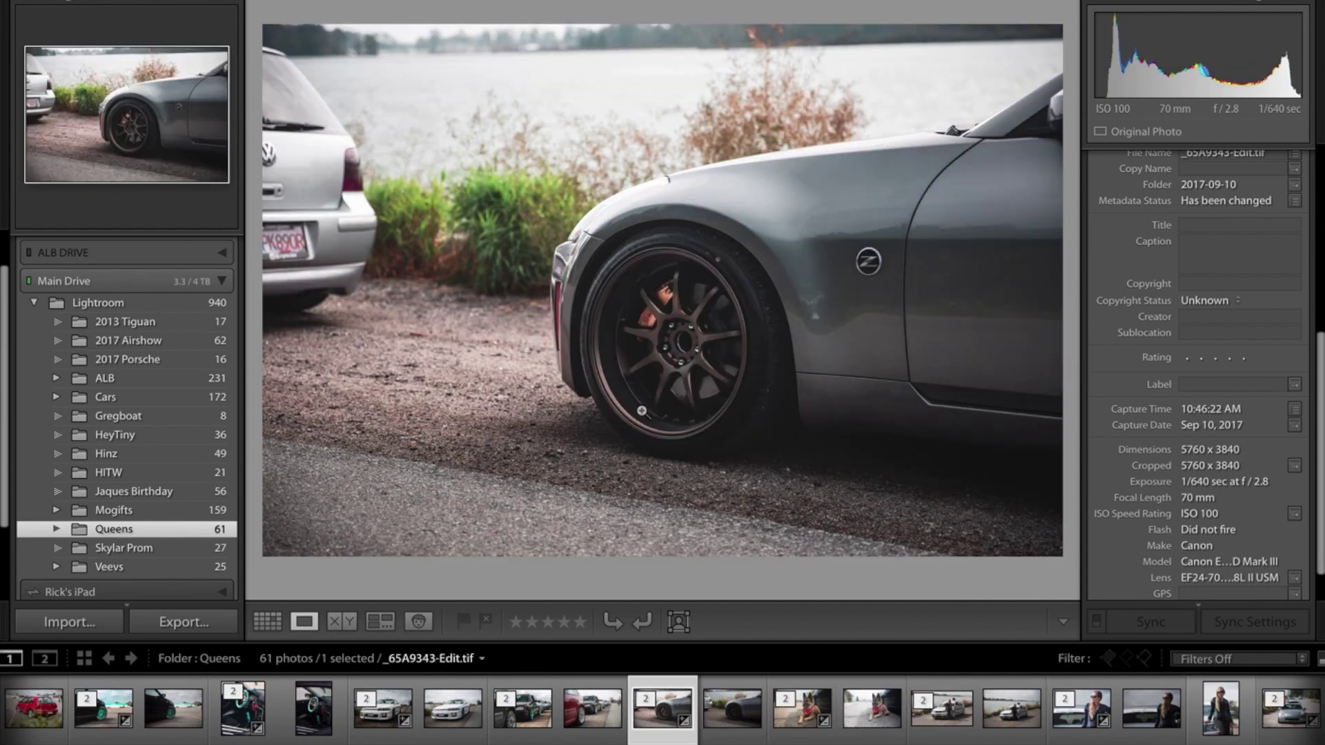
{"action": "left_click", "coordinate": [857, 719]}
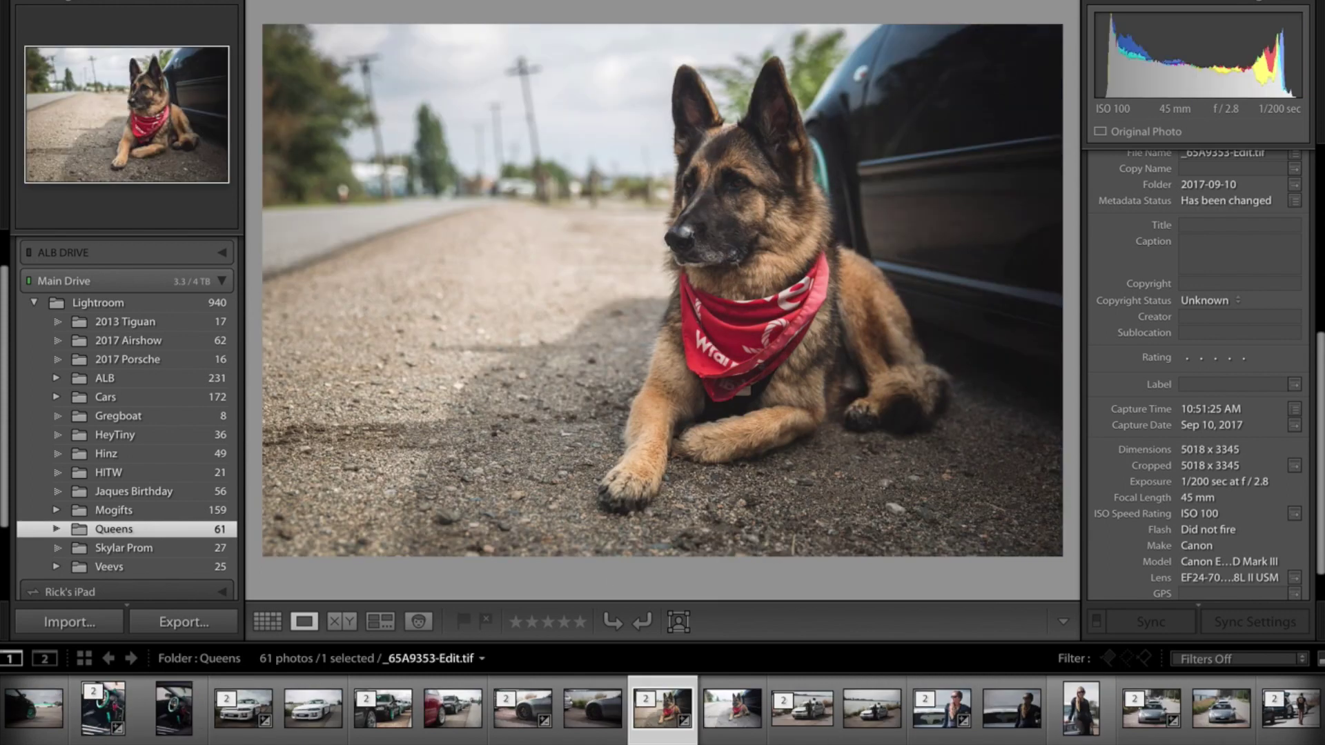
{"action": "key", "text": "Right"}
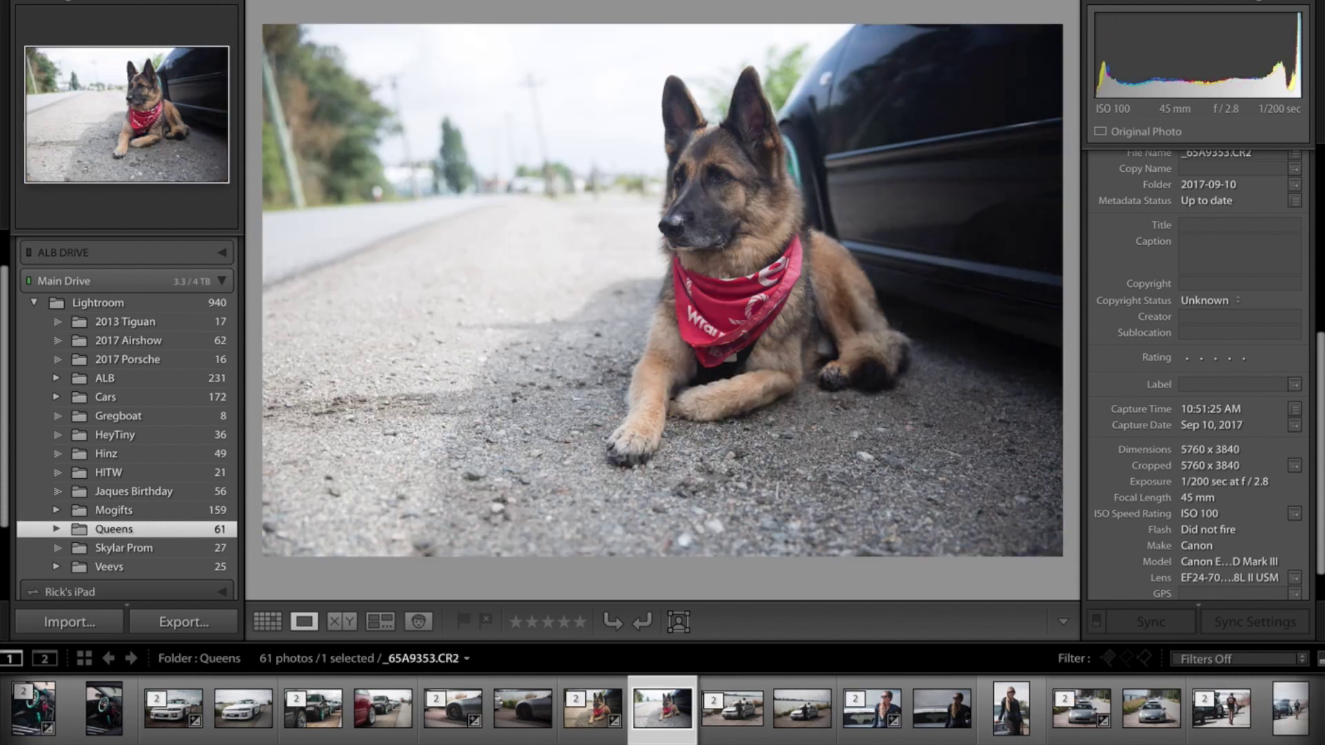
{"action": "key", "text": "Left"}
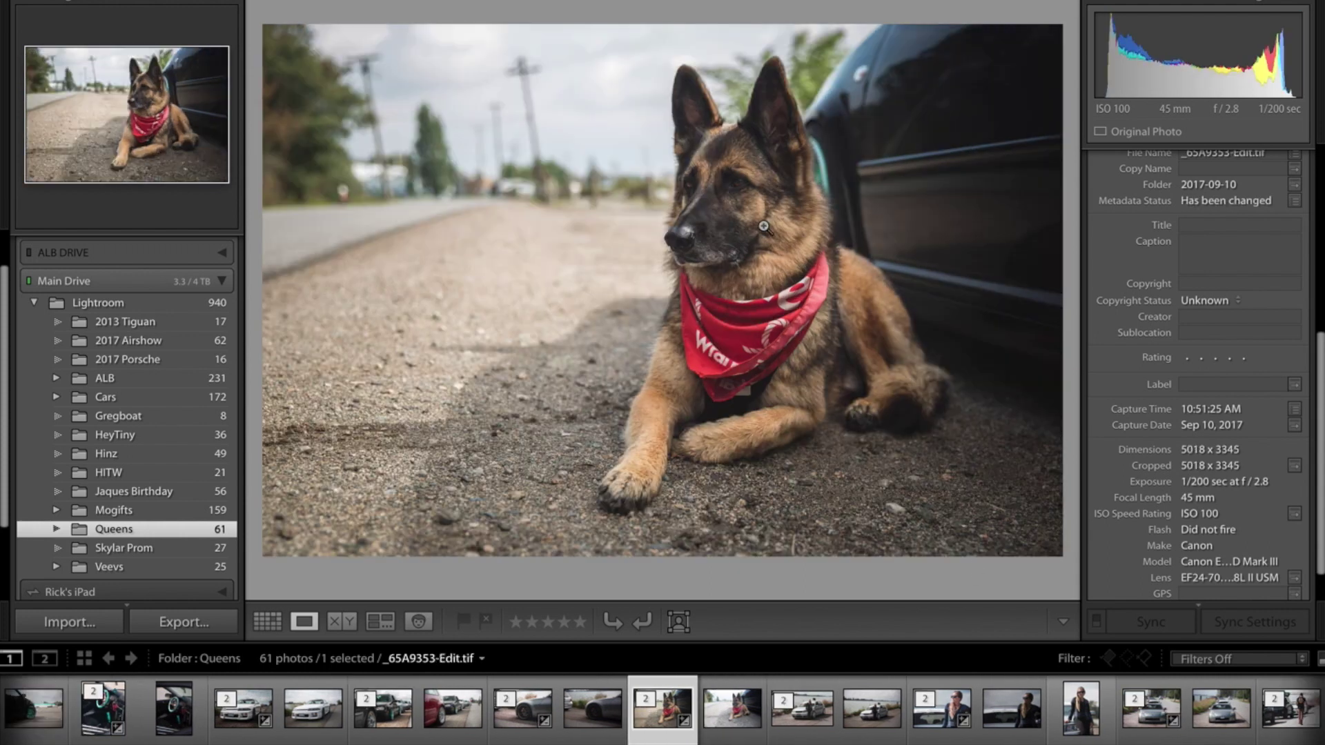
- Inspect the dog's face at 1:1, fit again, and show the original _65A9353.CR2
{"action": "left_click", "coordinate": [762, 185]}
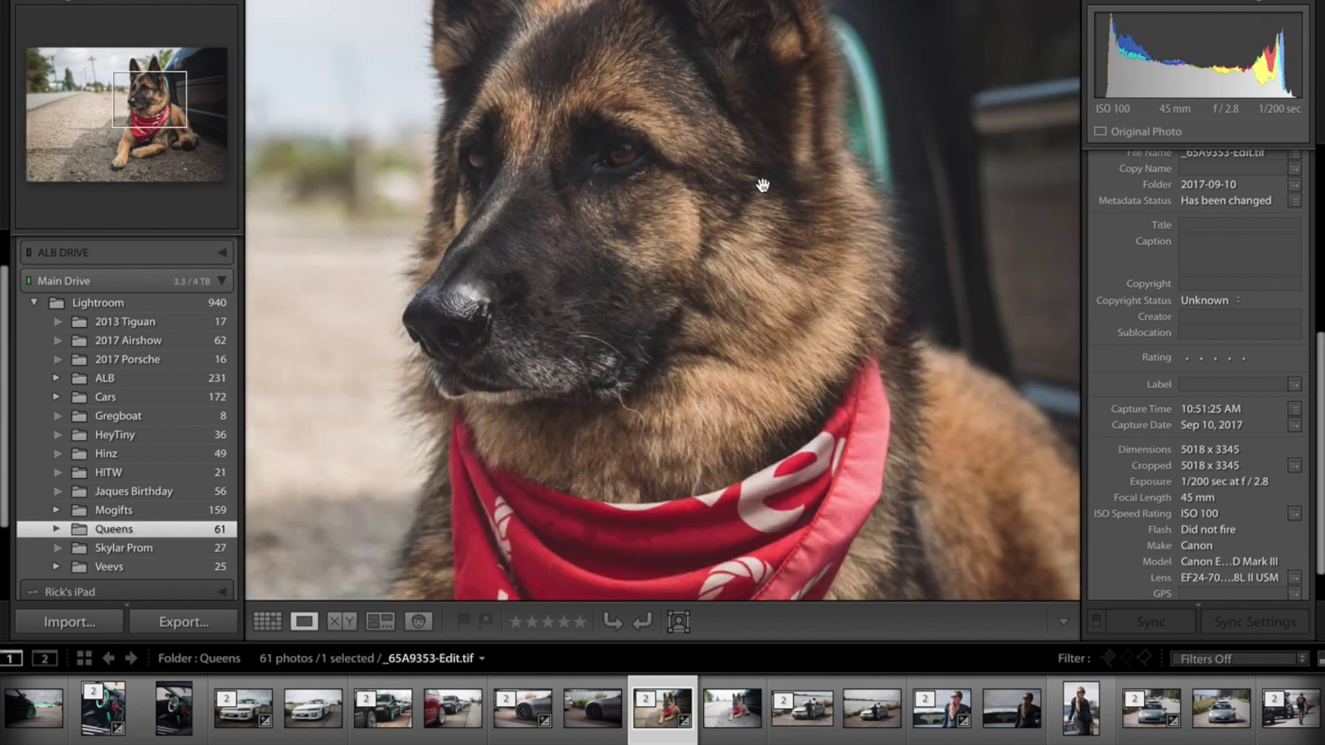
{"action": "left_click", "coordinate": [651, 195]}
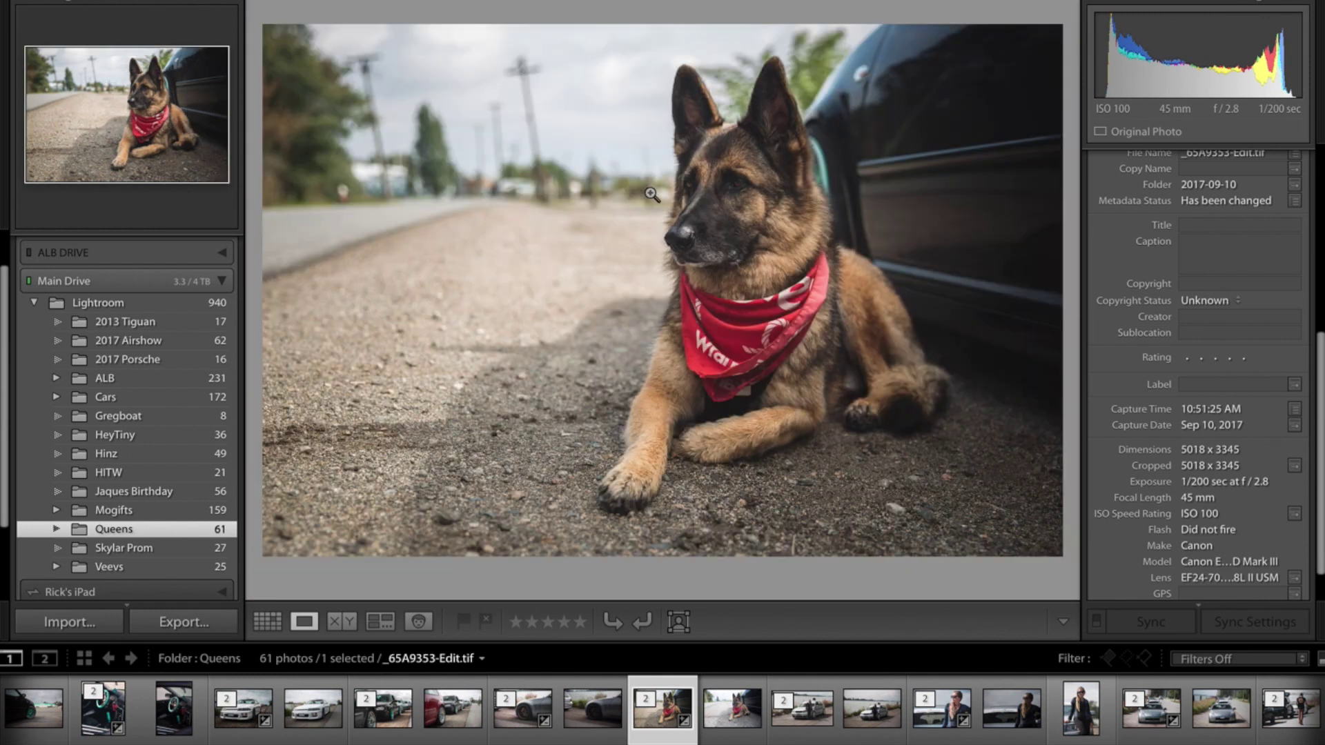
{"action": "key", "text": "Right"}
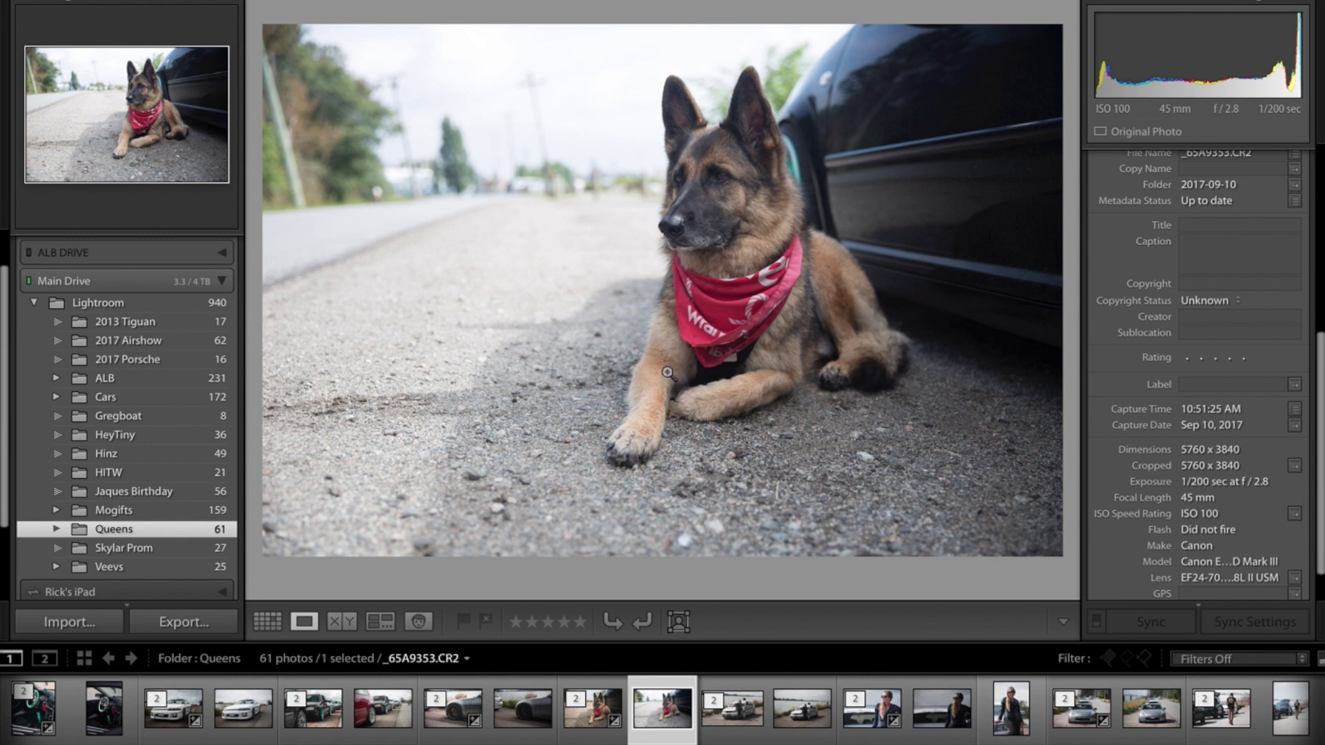
- Compare the hatchback shot's unedited original with its edited version
{"action": "left_click", "coordinate": [809, 718]}
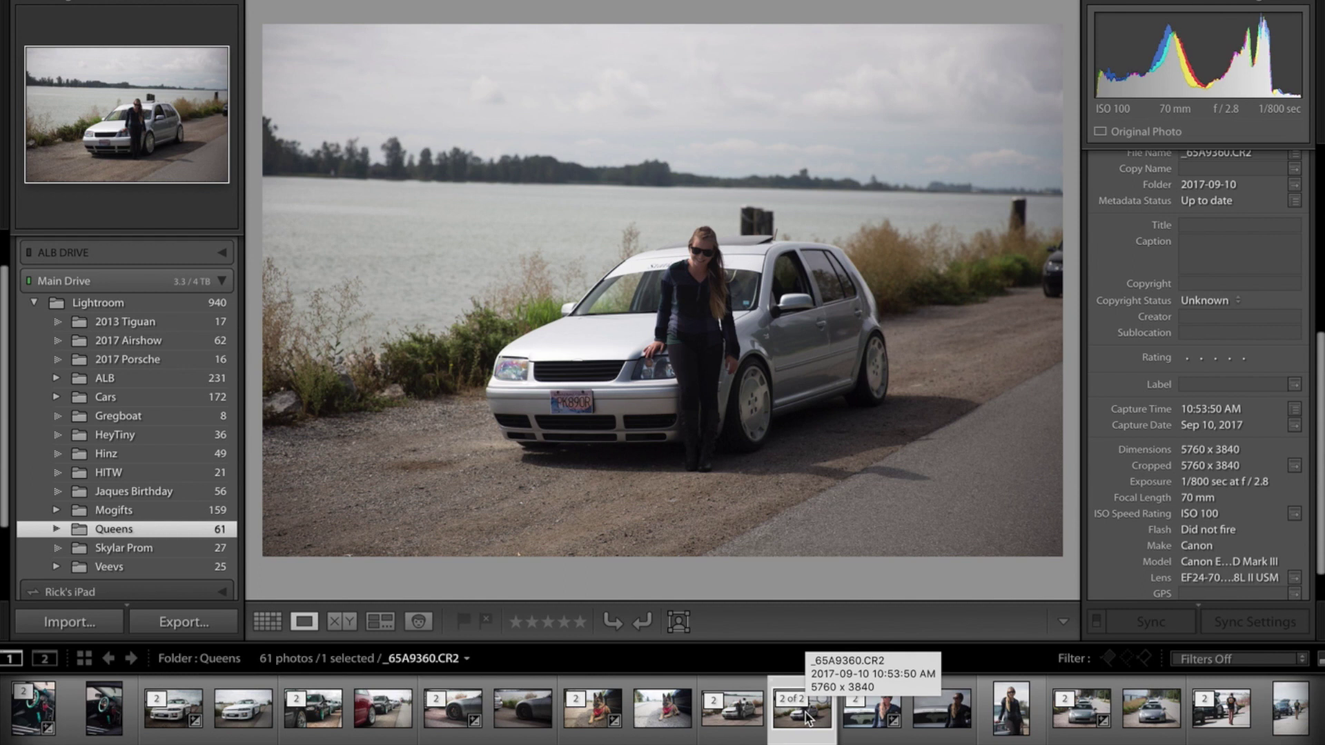
{"action": "key", "text": "Left"}
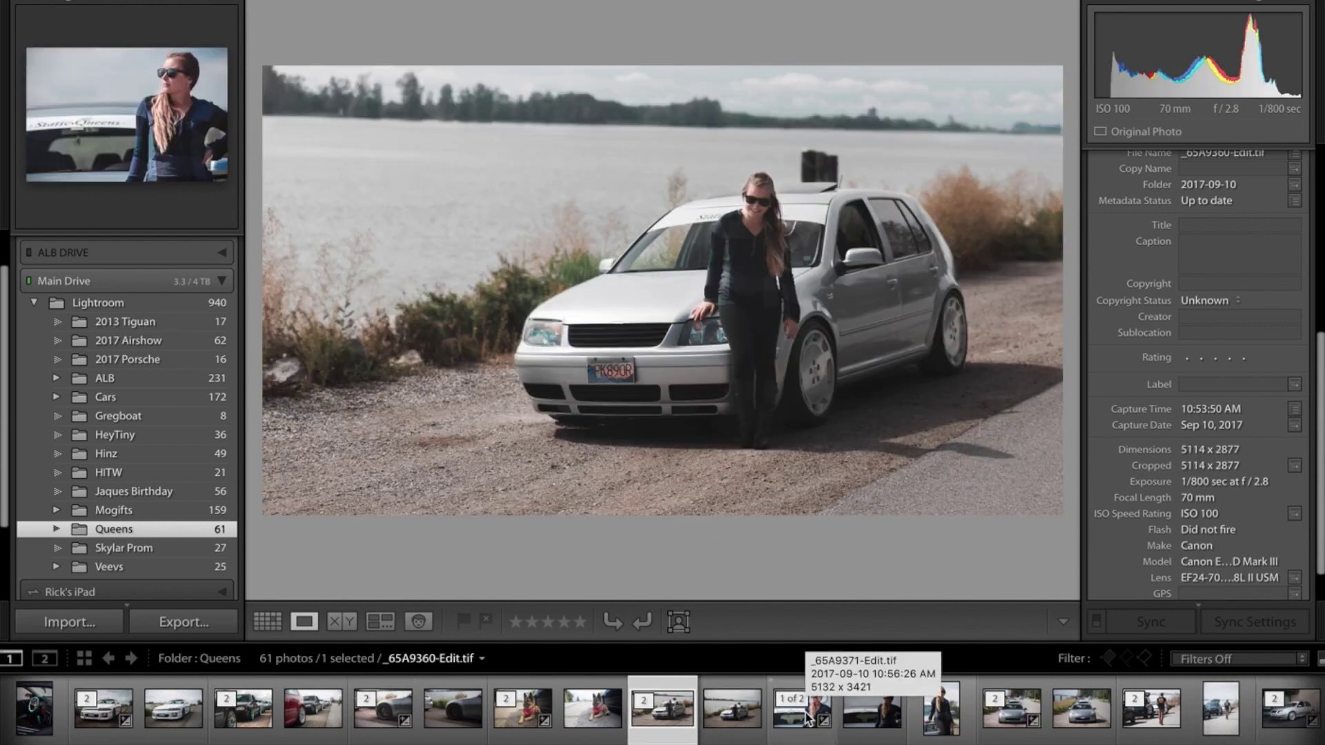
{"action": "key", "text": "Right"}
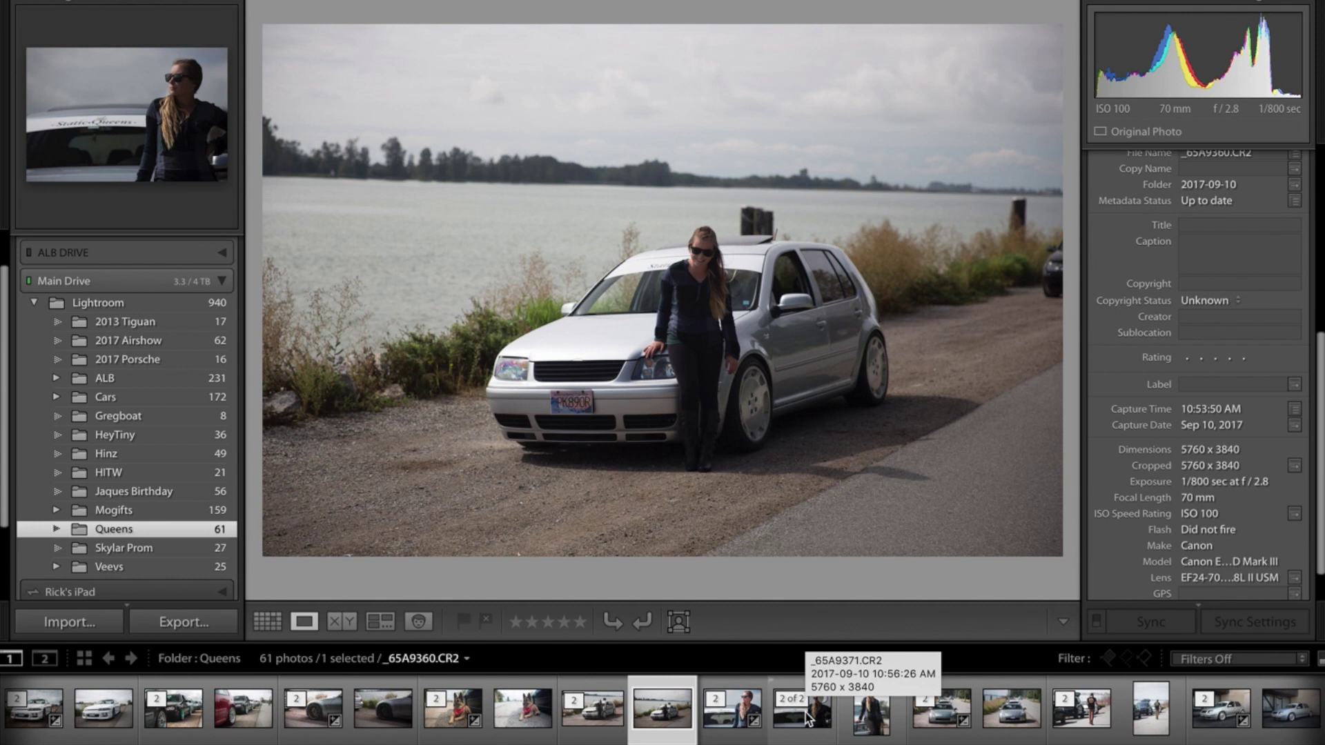
{"action": "key", "text": "Left"}
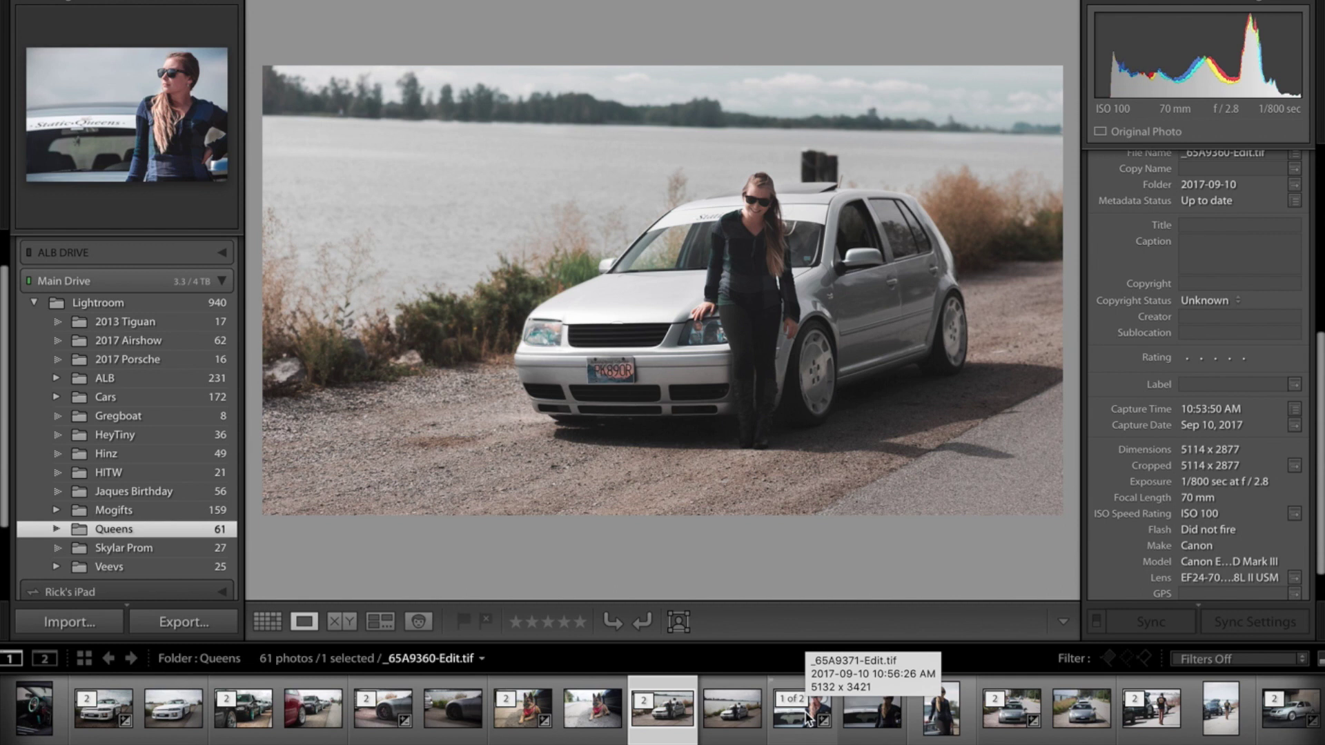
- Flip between the sunglasses close-up's original and edit, then move to _65A9374.CR2
{"action": "left_click", "coordinate": [863, 720]}
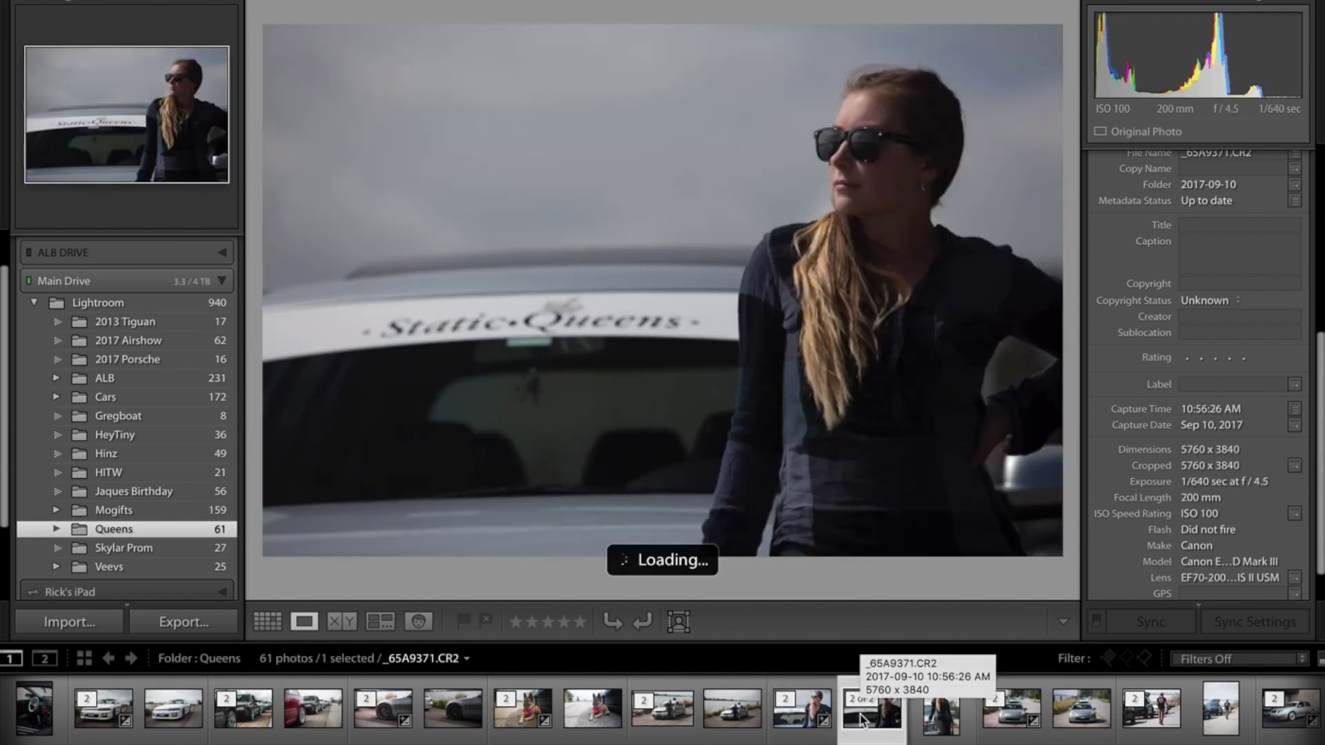
{"action": "key", "text": "Left"}
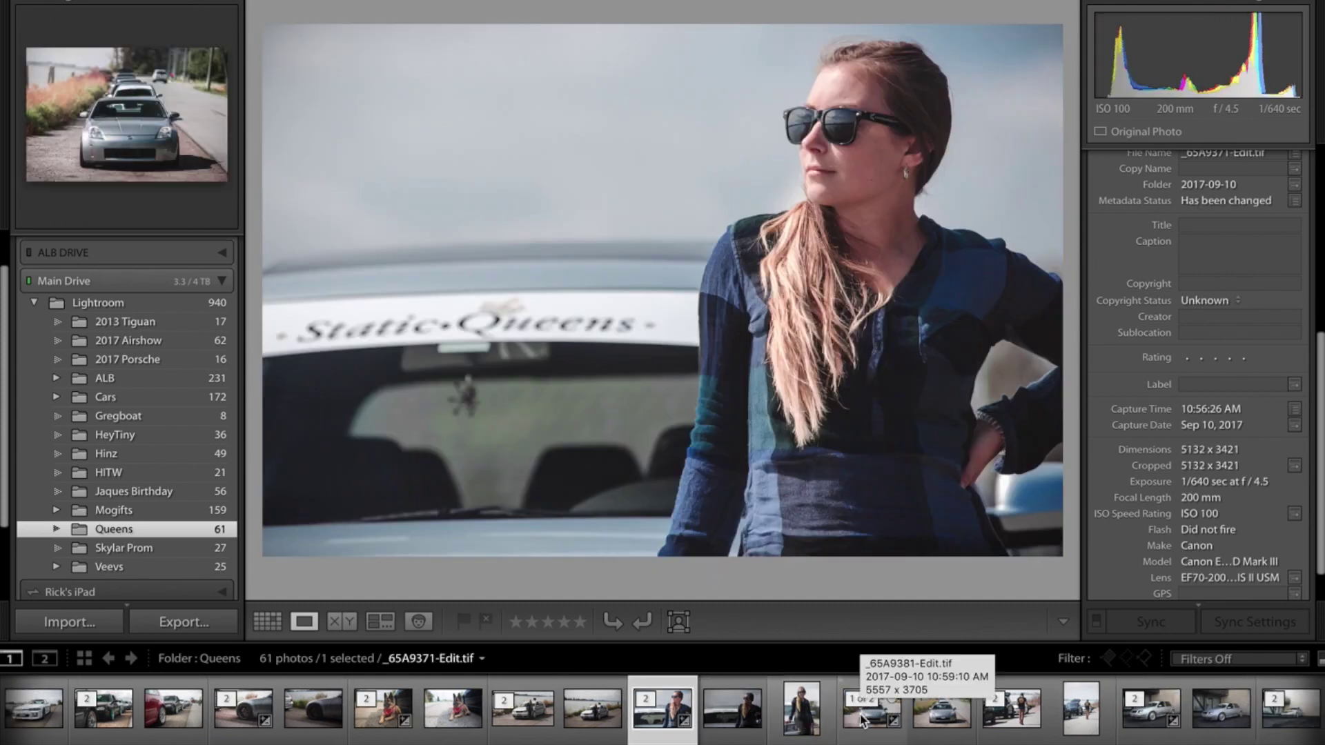
{"action": "key", "text": "Right"}
{"action": "key", "text": "Left"}
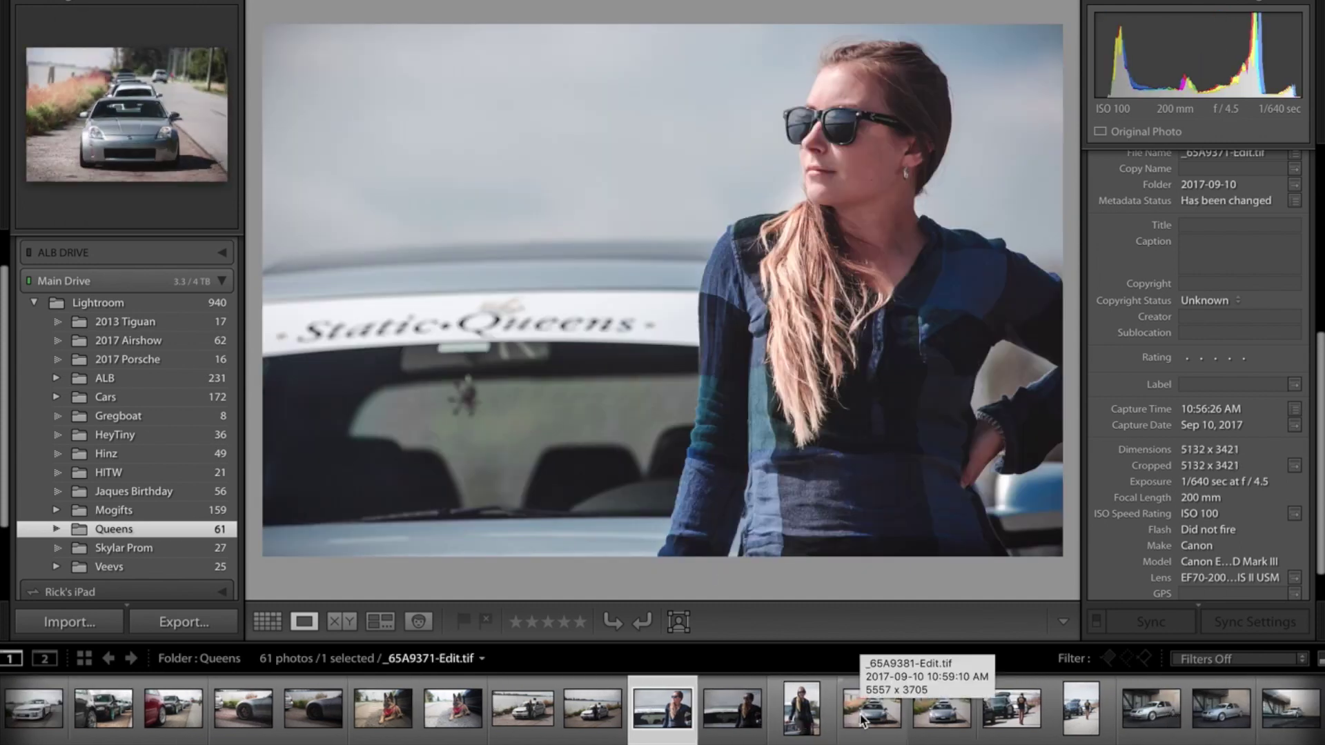
{"action": "key", "text": "Right"}
{"action": "key", "text": "Left"}
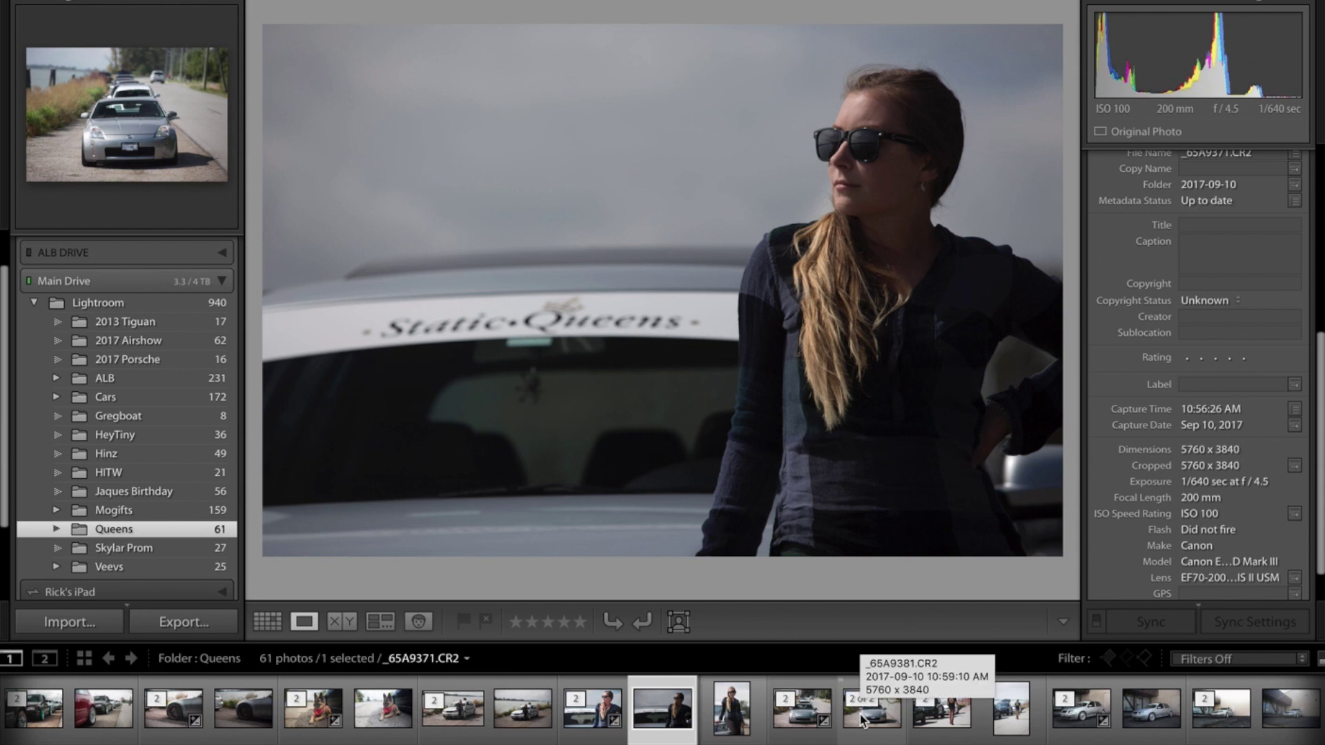
{"action": "key", "text": "Left"}
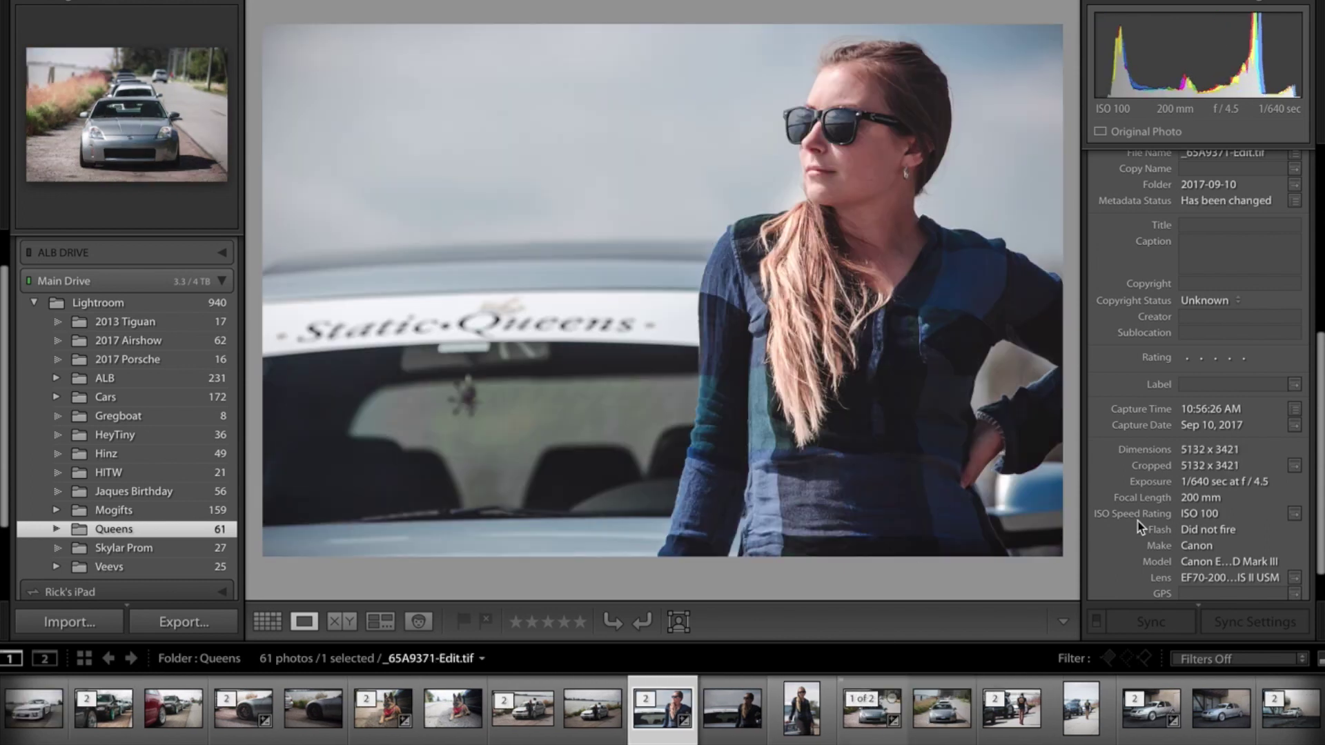
{"action": "key", "text": "Right"}
{"action": "key", "text": "Right"}
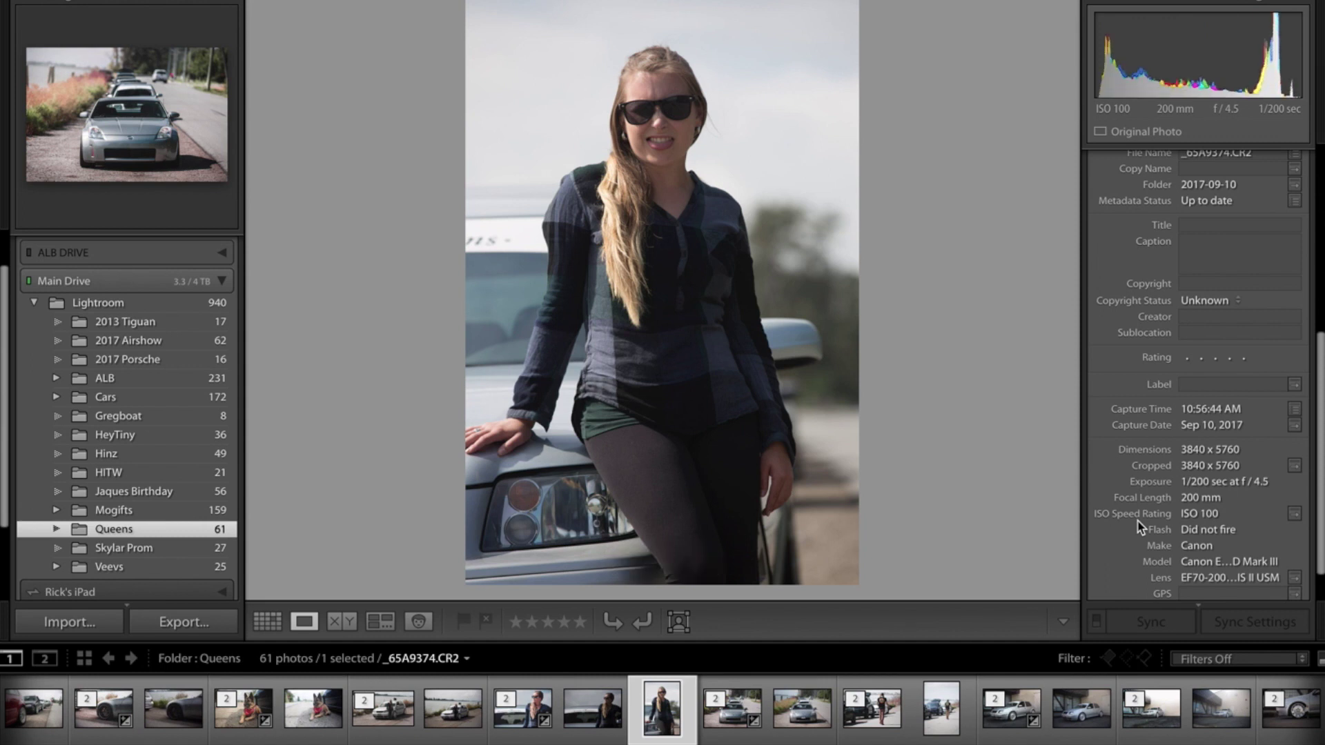
- Compare the grey Nissan _65A9381 original against its edited version
{"action": "left_click", "coordinate": [804, 717]}
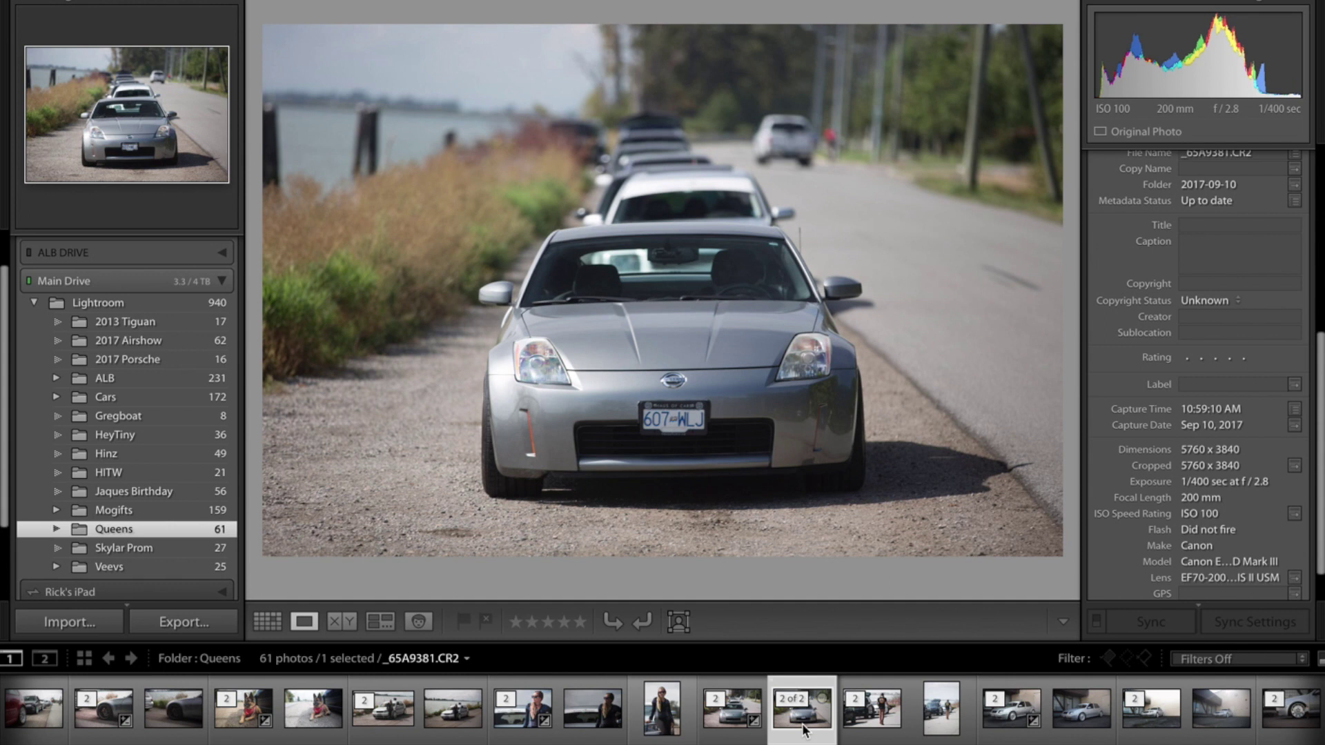
{"action": "key", "text": "Left"}
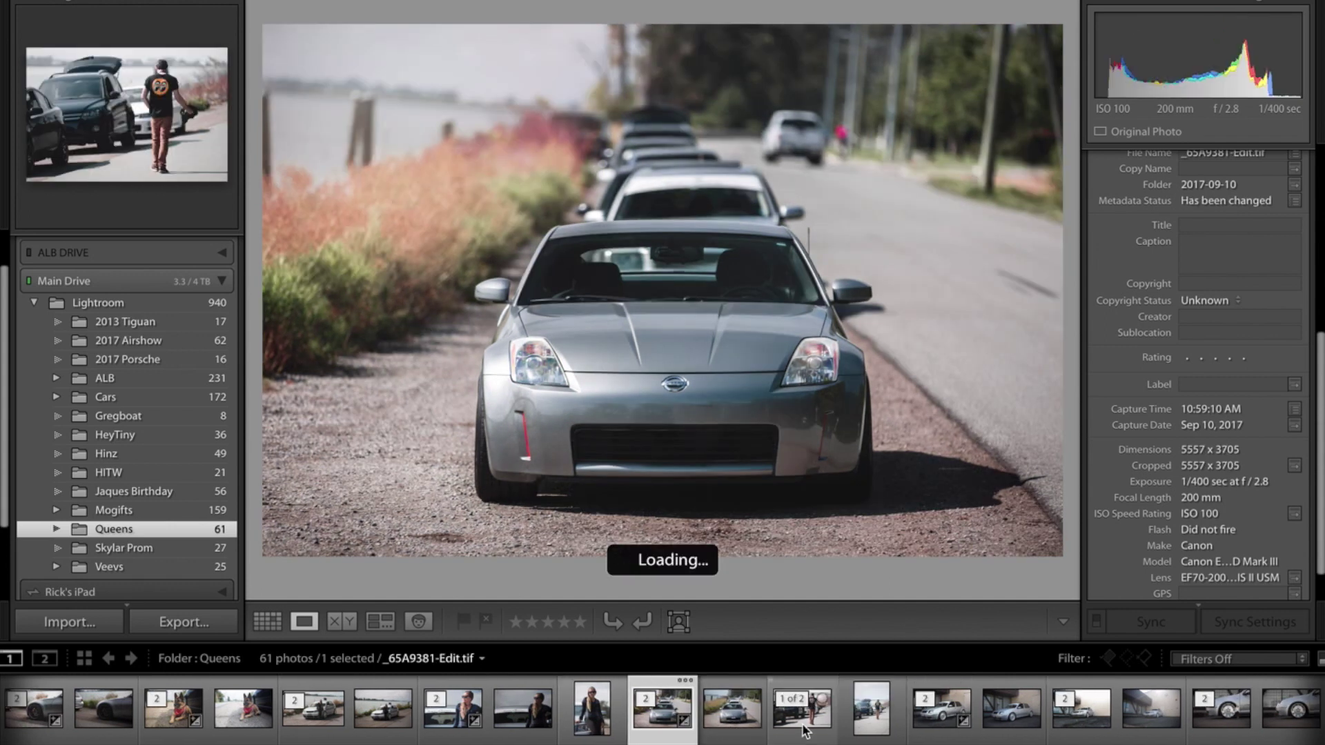
{"action": "key", "text": "Right"}
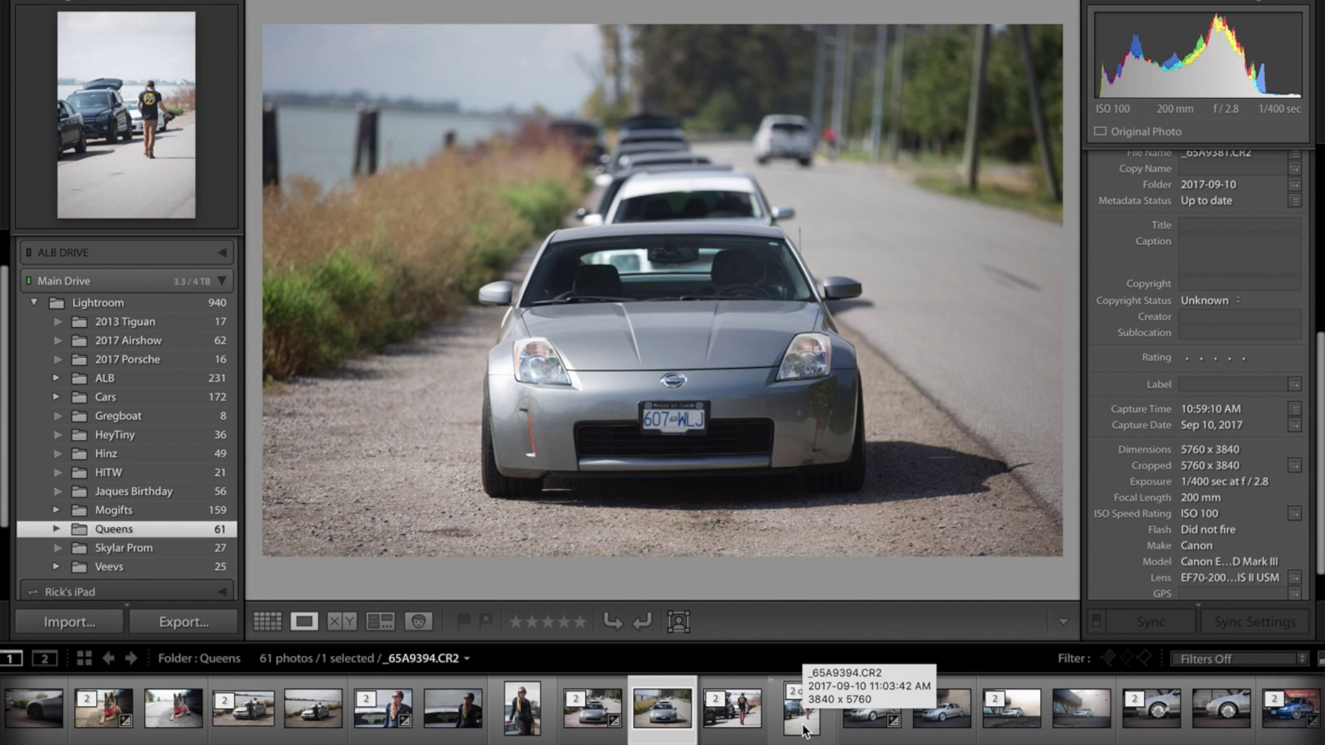
{"action": "key", "text": "Left"}
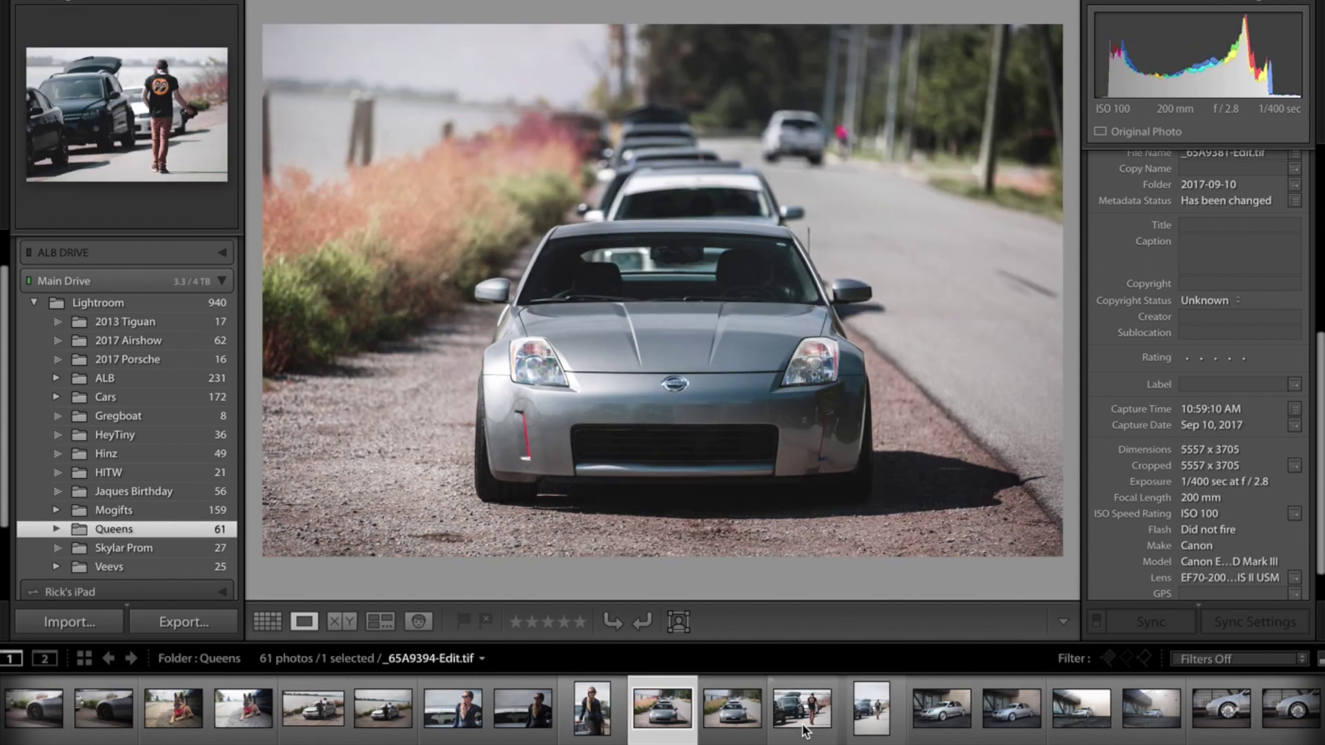
- Toggle the Nissan again, then check walking shot _65A9394-Edit.tif against its CR2 original
{"action": "key", "text": "Left"}
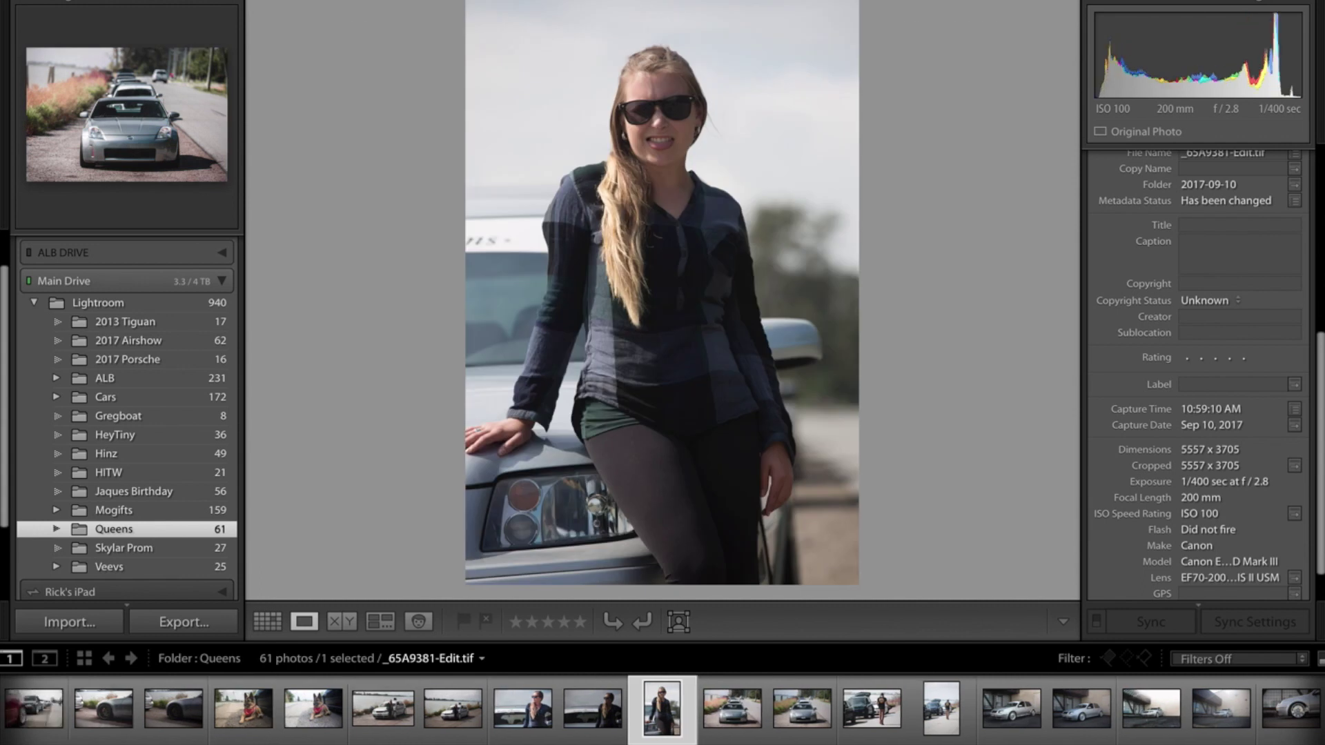
{"action": "key", "text": "Right"}
{"action": "key", "text": "Right"}
{"action": "key", "text": "Left"}
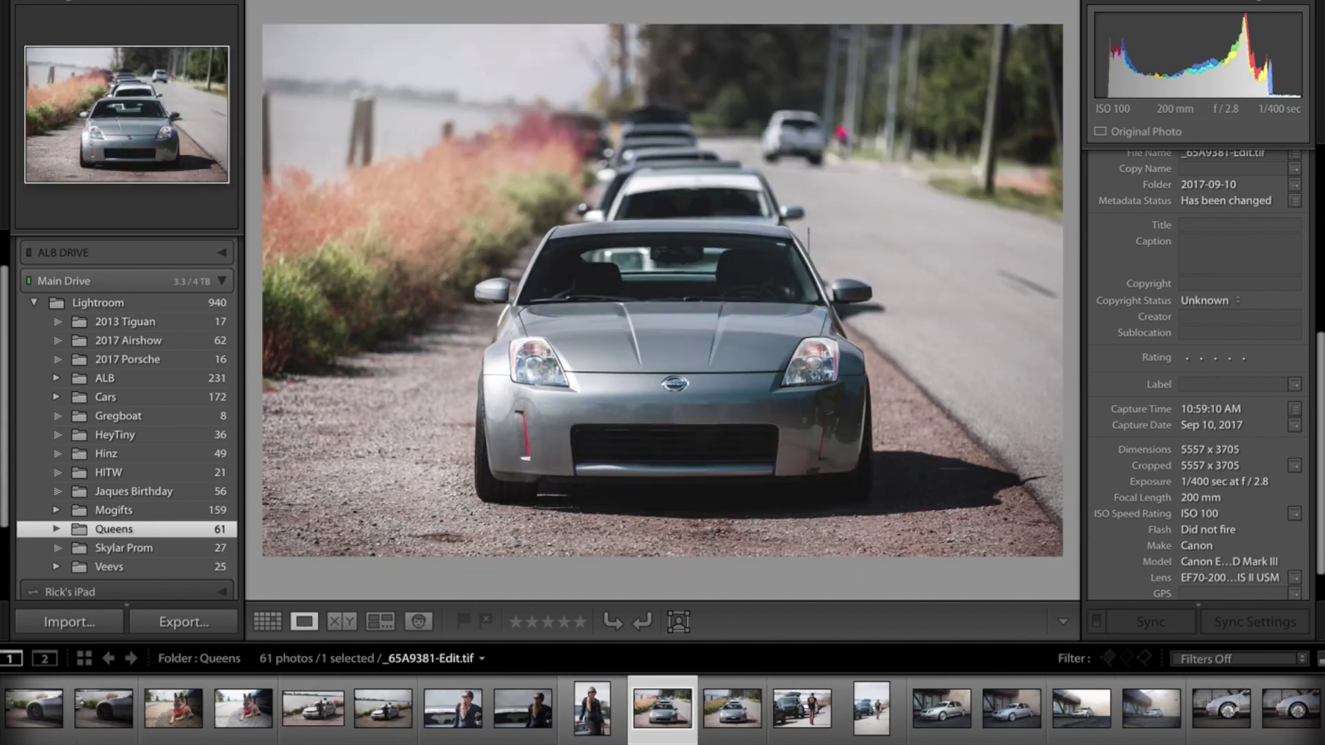
{"action": "key", "text": "Right"}
{"action": "key", "text": "Left"}
{"action": "key", "text": "Right"}
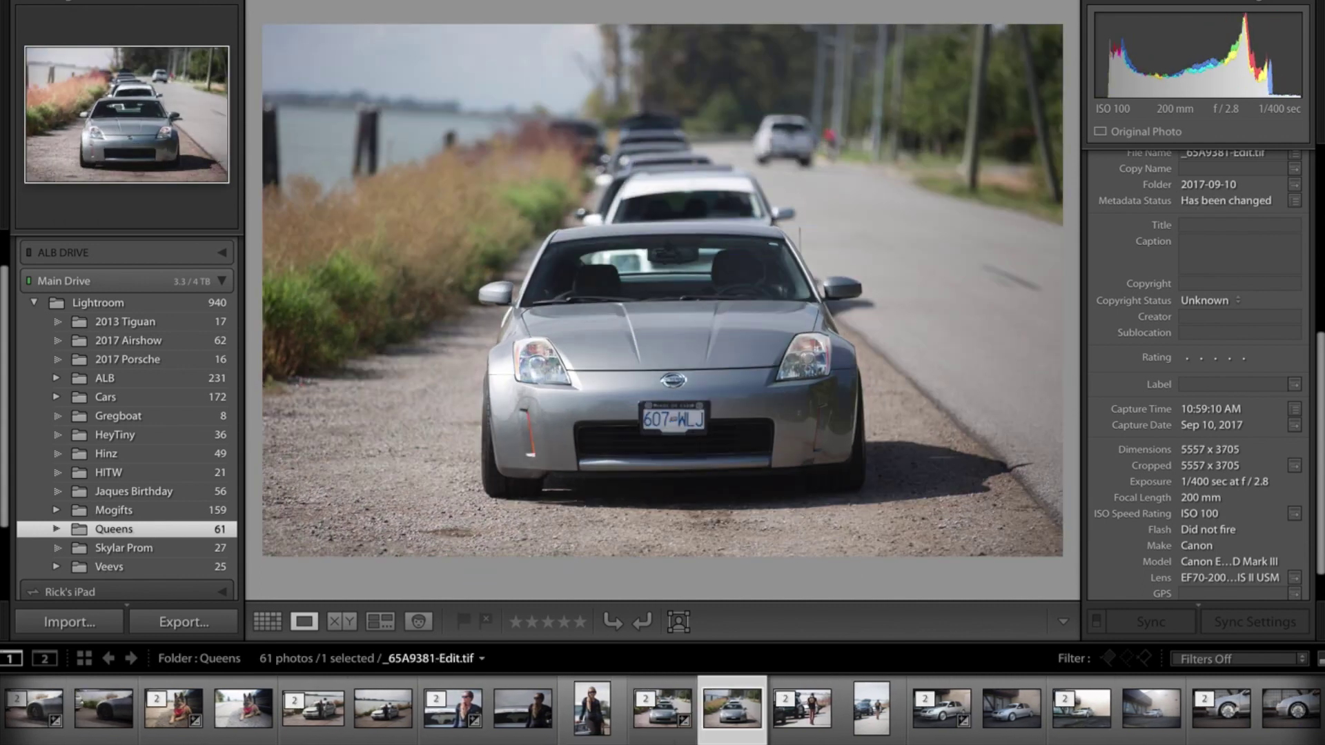
{"action": "key", "text": "Right"}
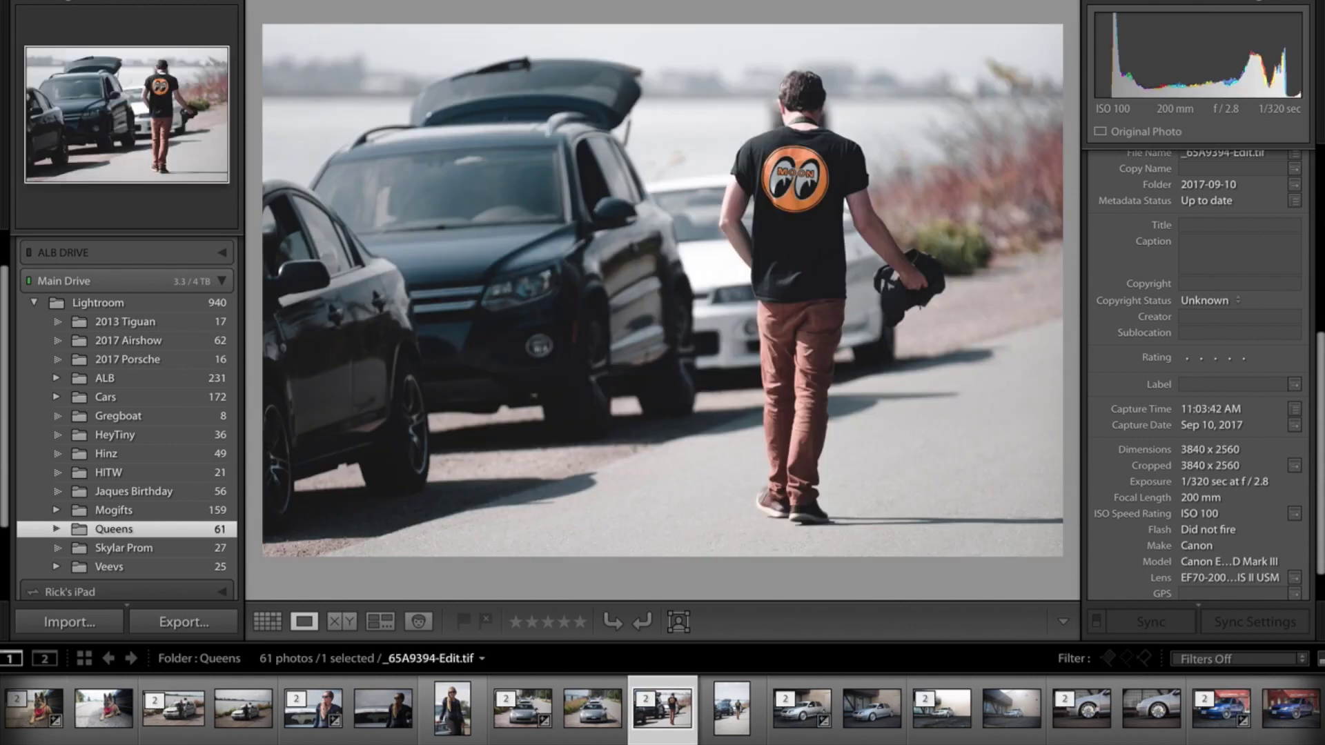
{"action": "key", "text": "Right"}
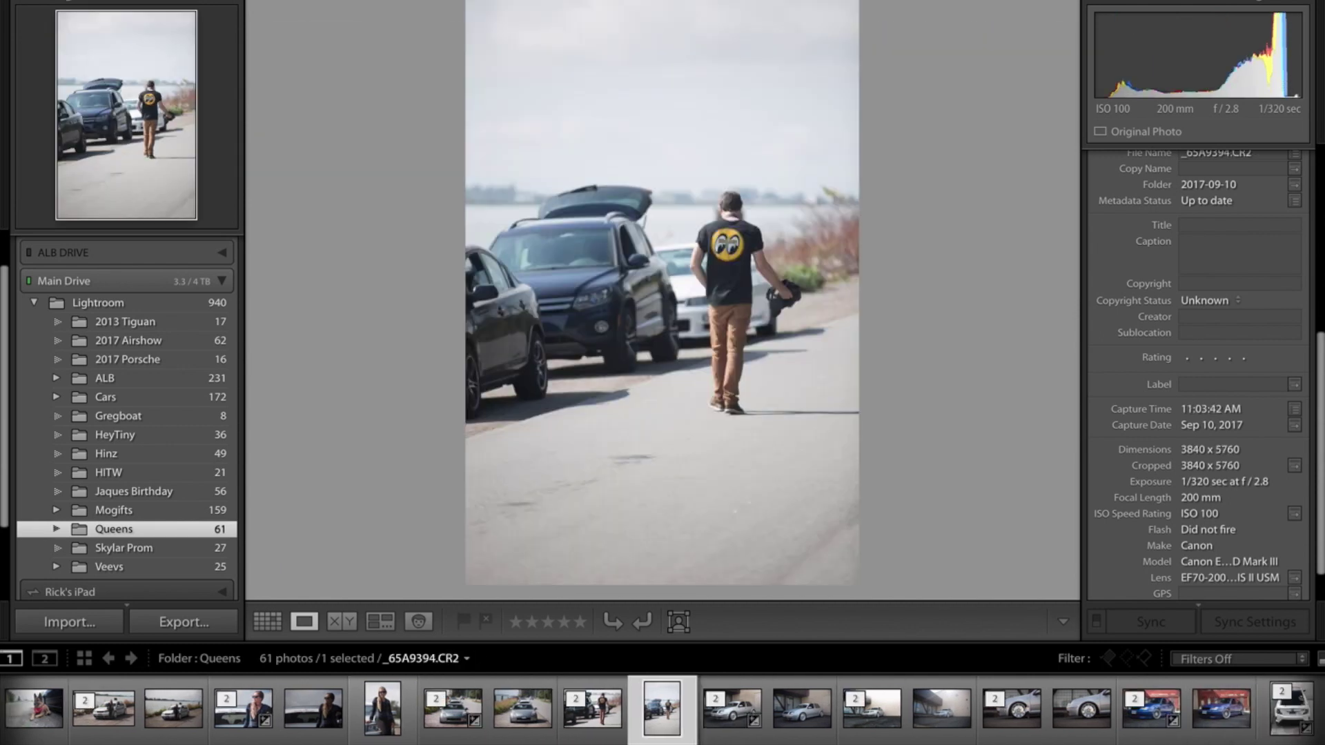
{"action": "key", "text": "Left"}
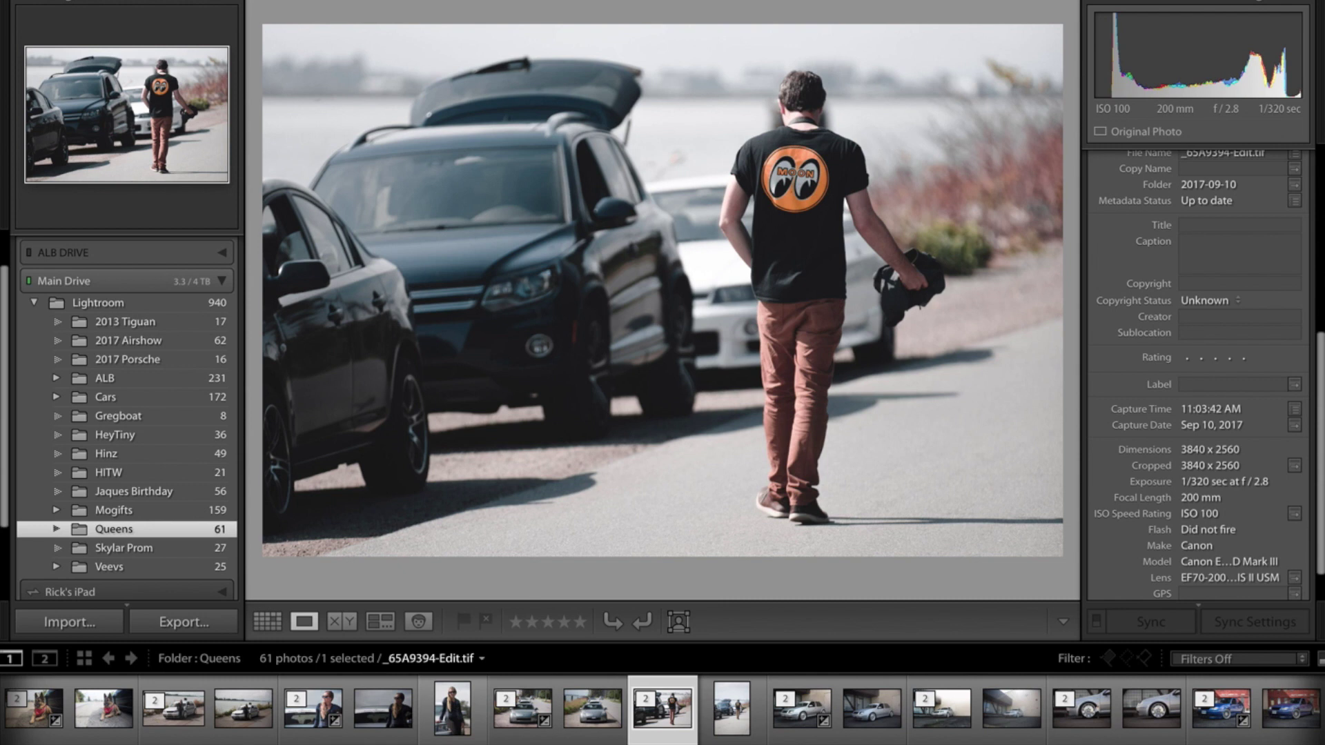
- Compare the silver VW by the building, _65A9396, with its edit
{"action": "left_click", "coordinate": [873, 718]}
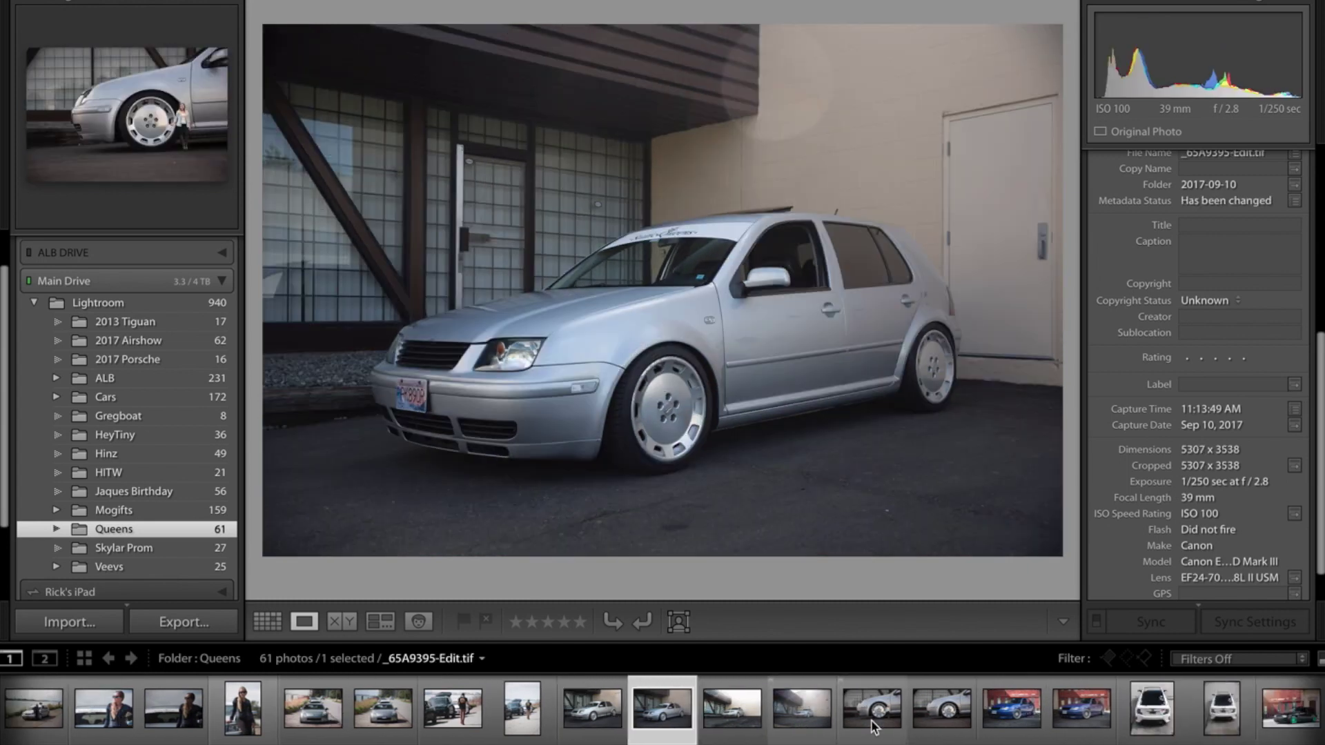
{"action": "key", "text": "Left"}
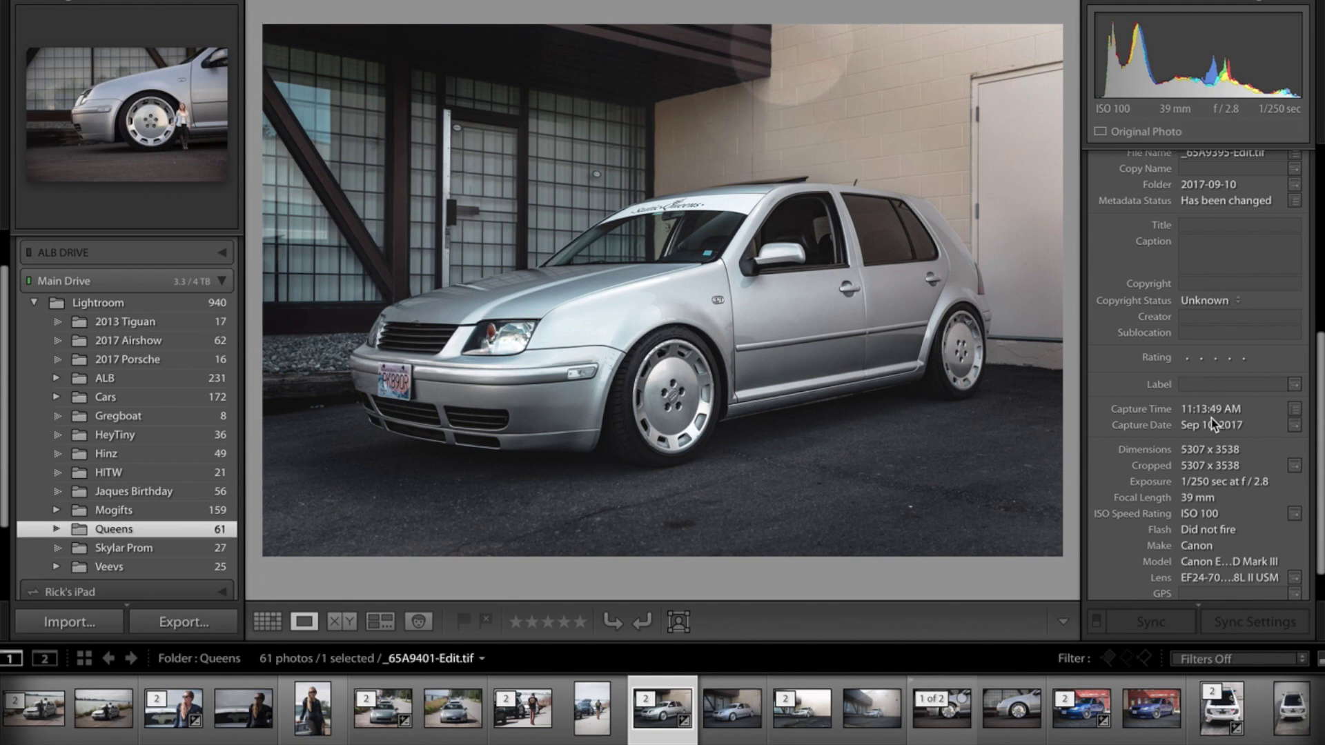
{"action": "key", "text": "Right"}
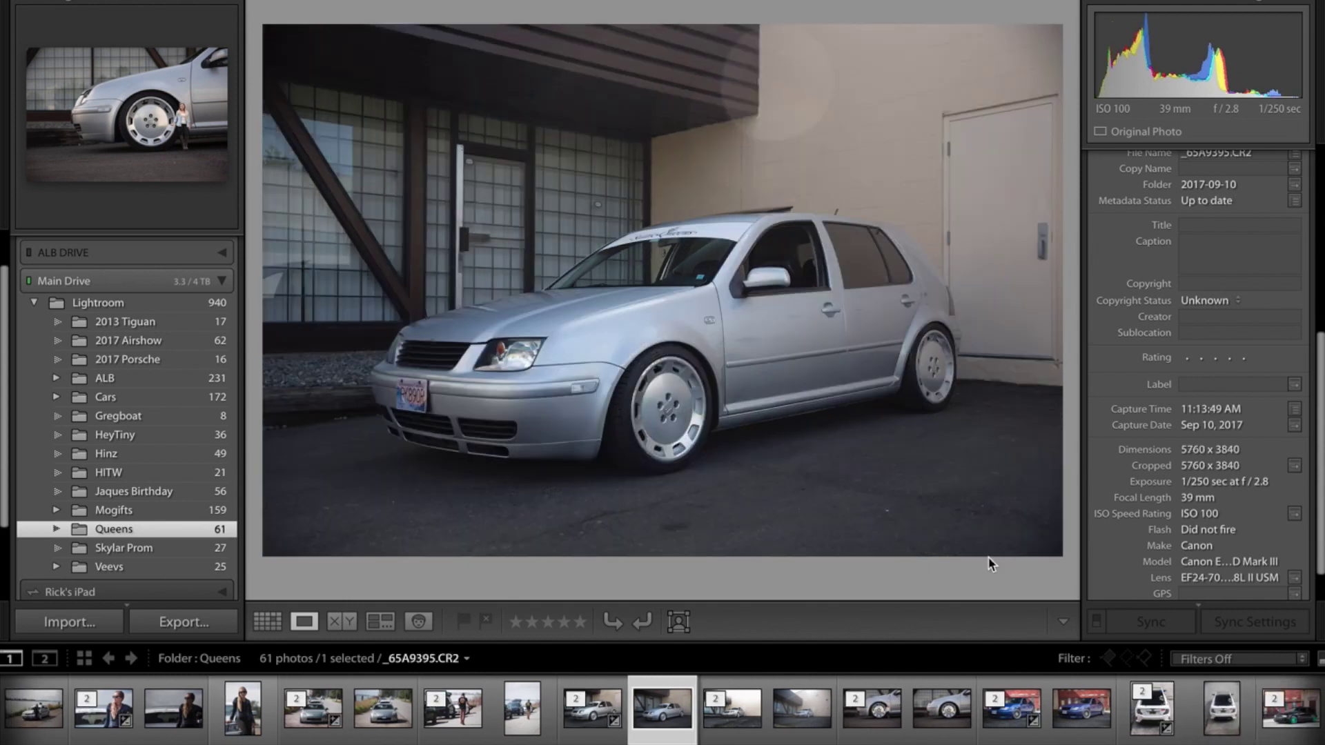
- Flip between _65A9401's edit and original, then view the wheel close-up and blue car
{"action": "left_click", "coordinate": [813, 715]}
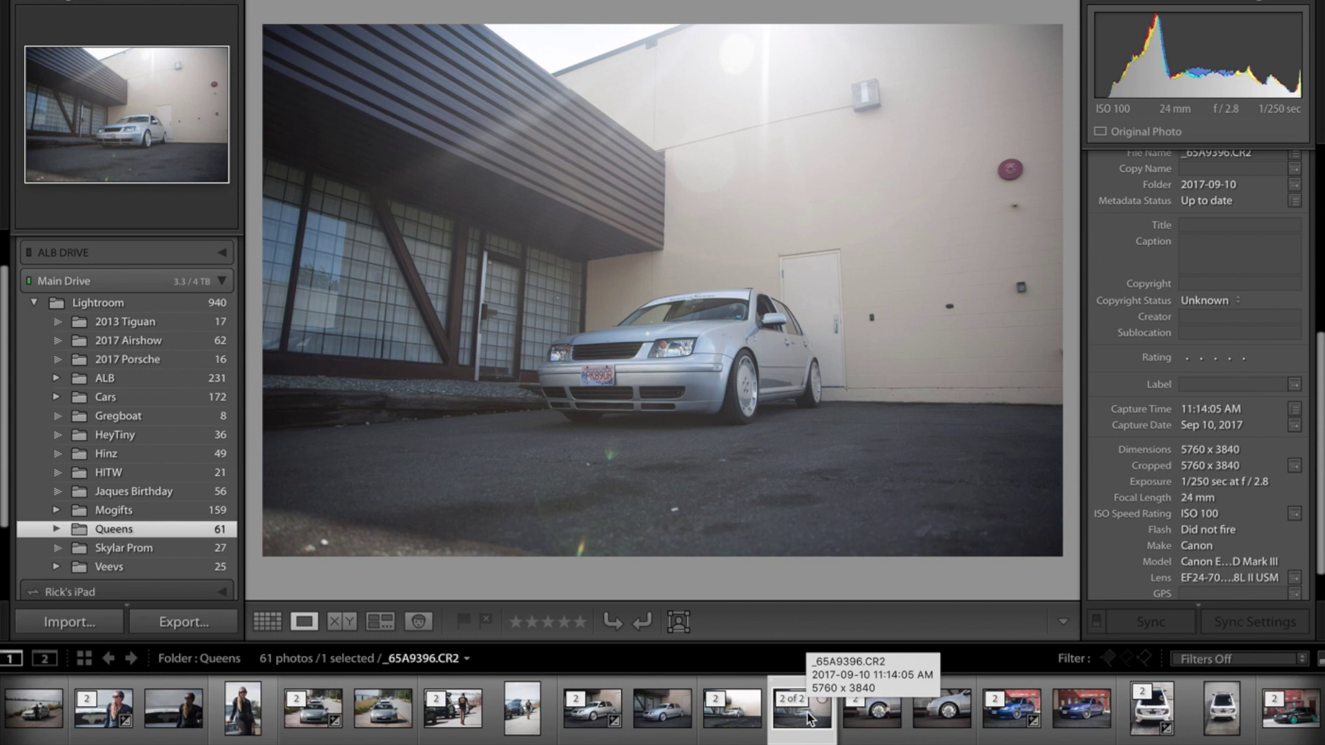
{"action": "key", "text": "Left"}
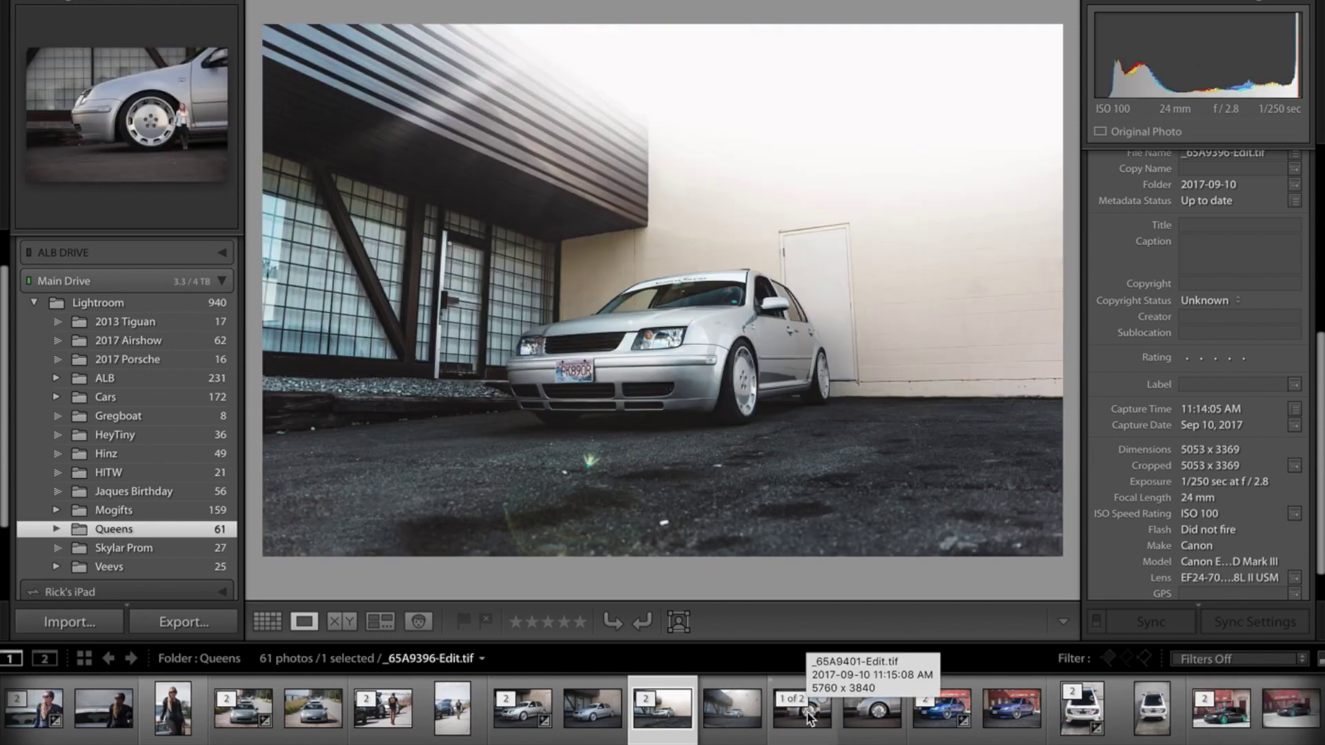
{"action": "key", "text": "Right"}
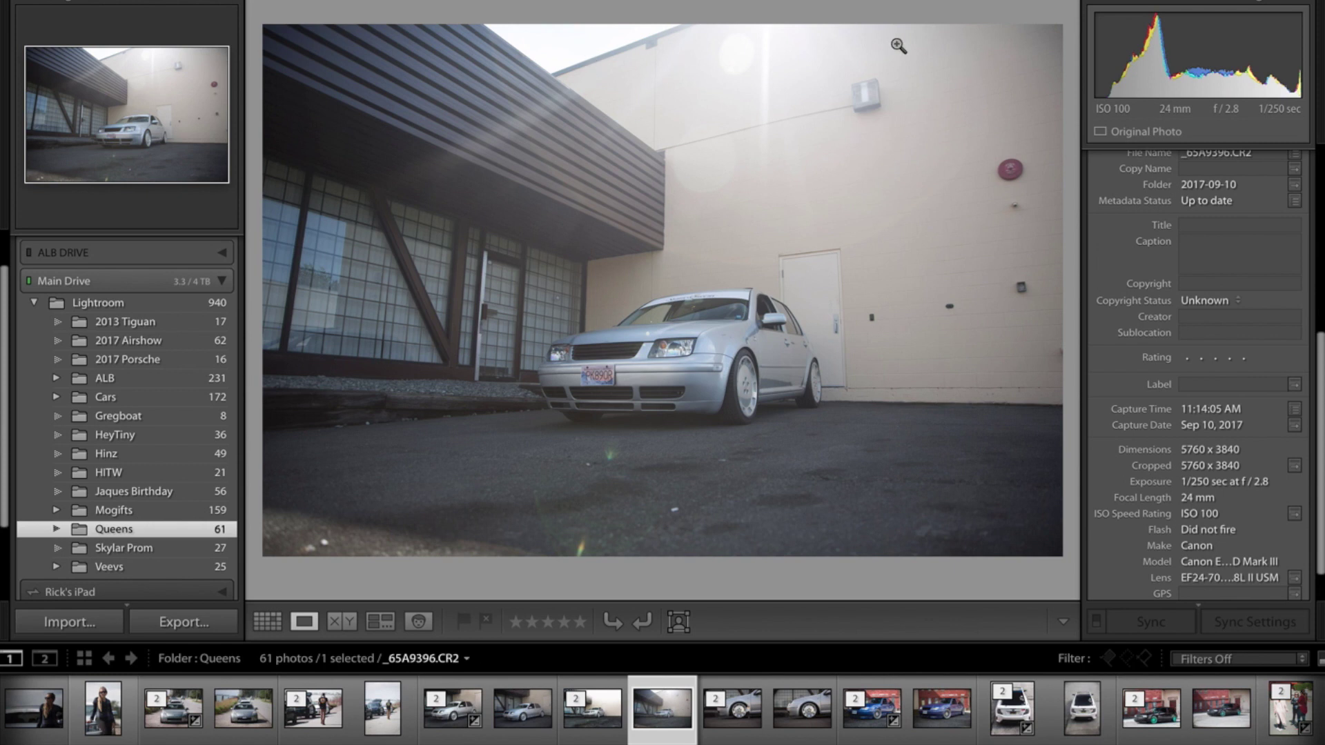
{"action": "key", "text": "Left"}
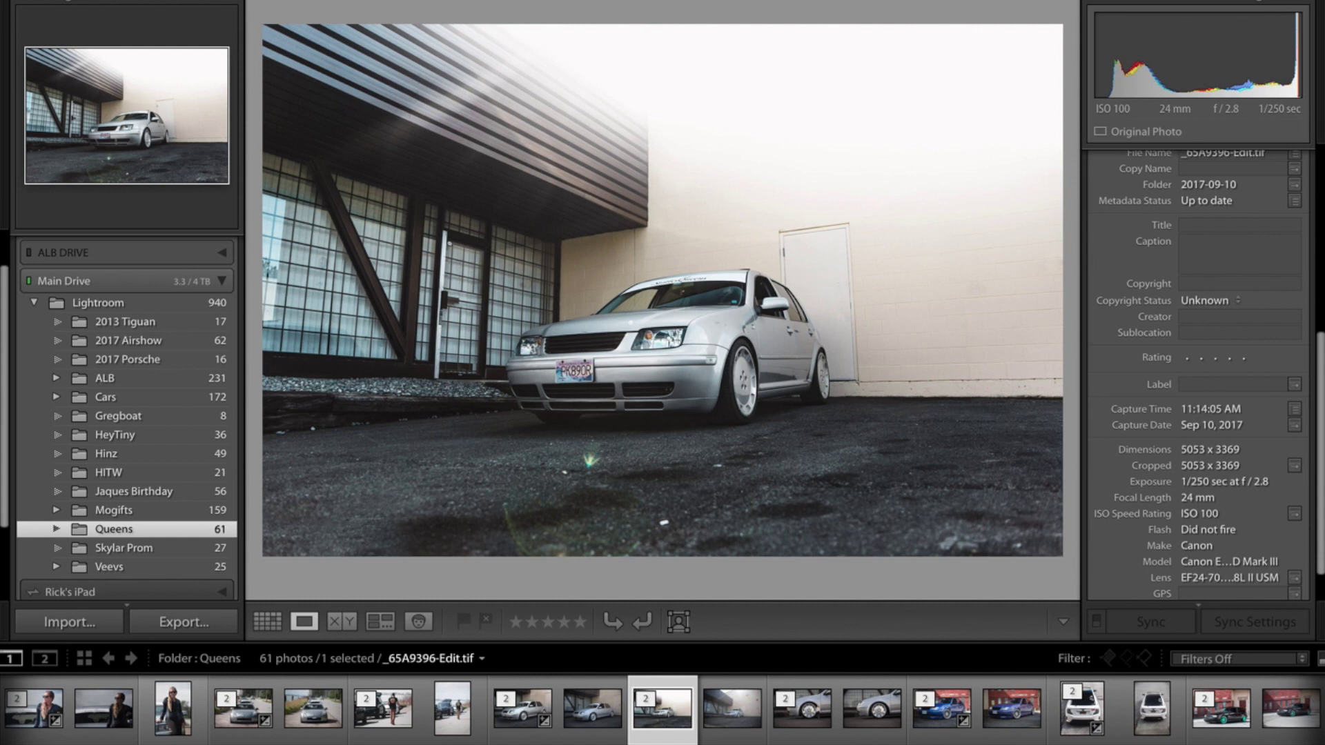
{"action": "left_click", "coordinate": [863, 733]}
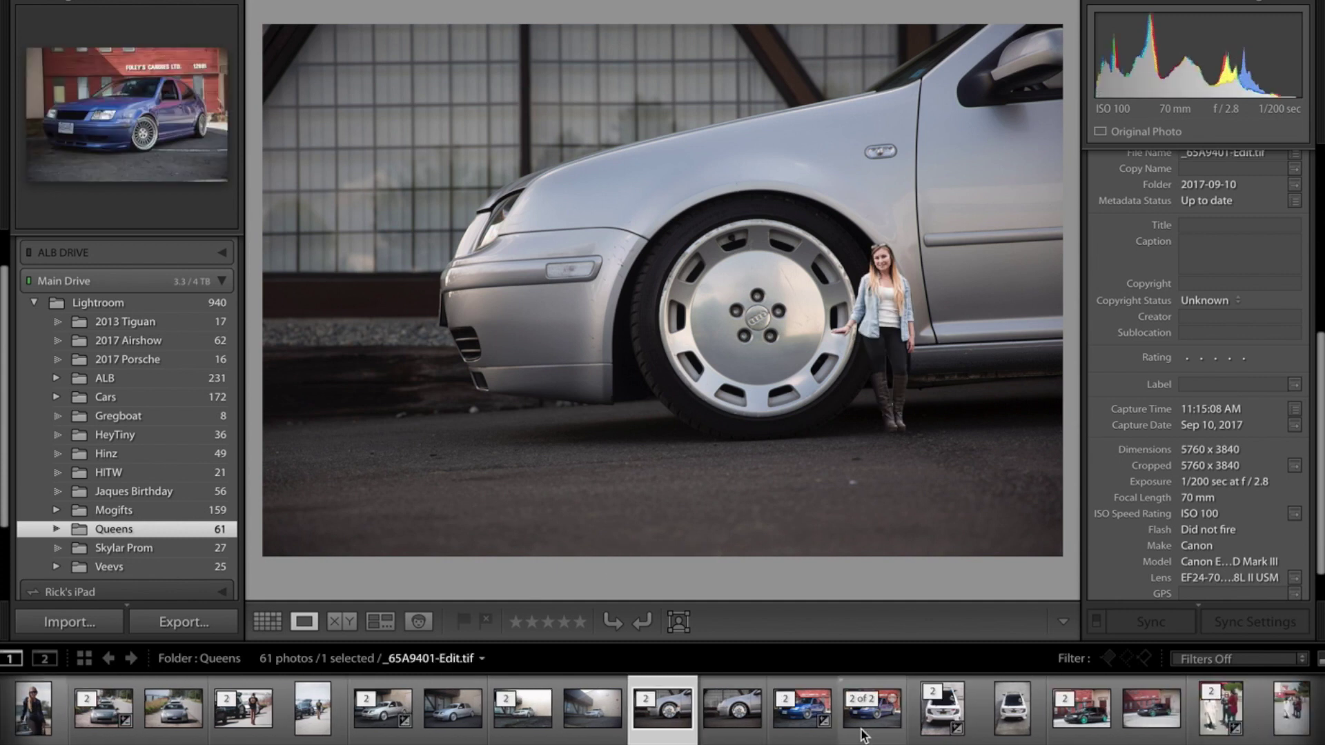
{"action": "left_click", "coordinate": [863, 735]}
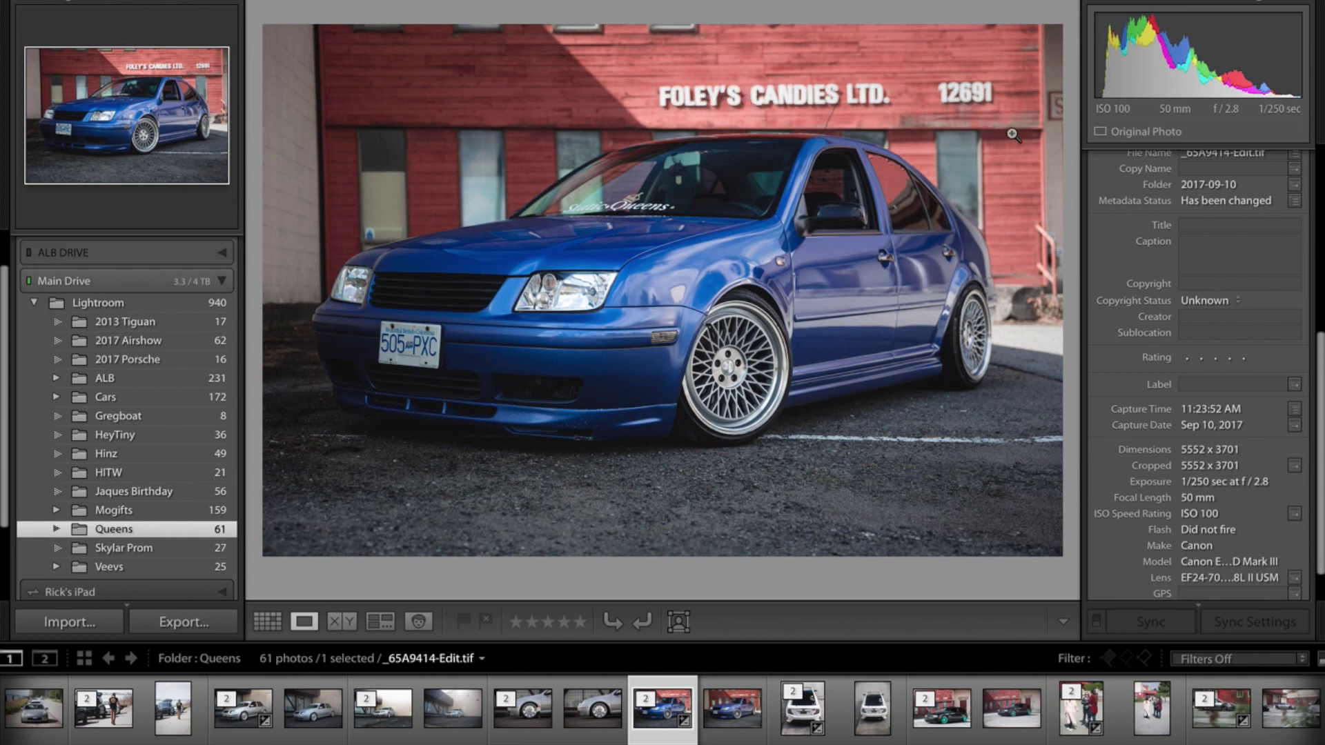
- Flip repeatedly between _65A9414-Edit.tif and its CR2, then show the white Scion shot
{"action": "key", "text": "Right"}
{"action": "key", "text": "Left"}
{"action": "key", "text": "Right"}
{"action": "key", "text": "Left"}
{"action": "key", "text": "Right"}
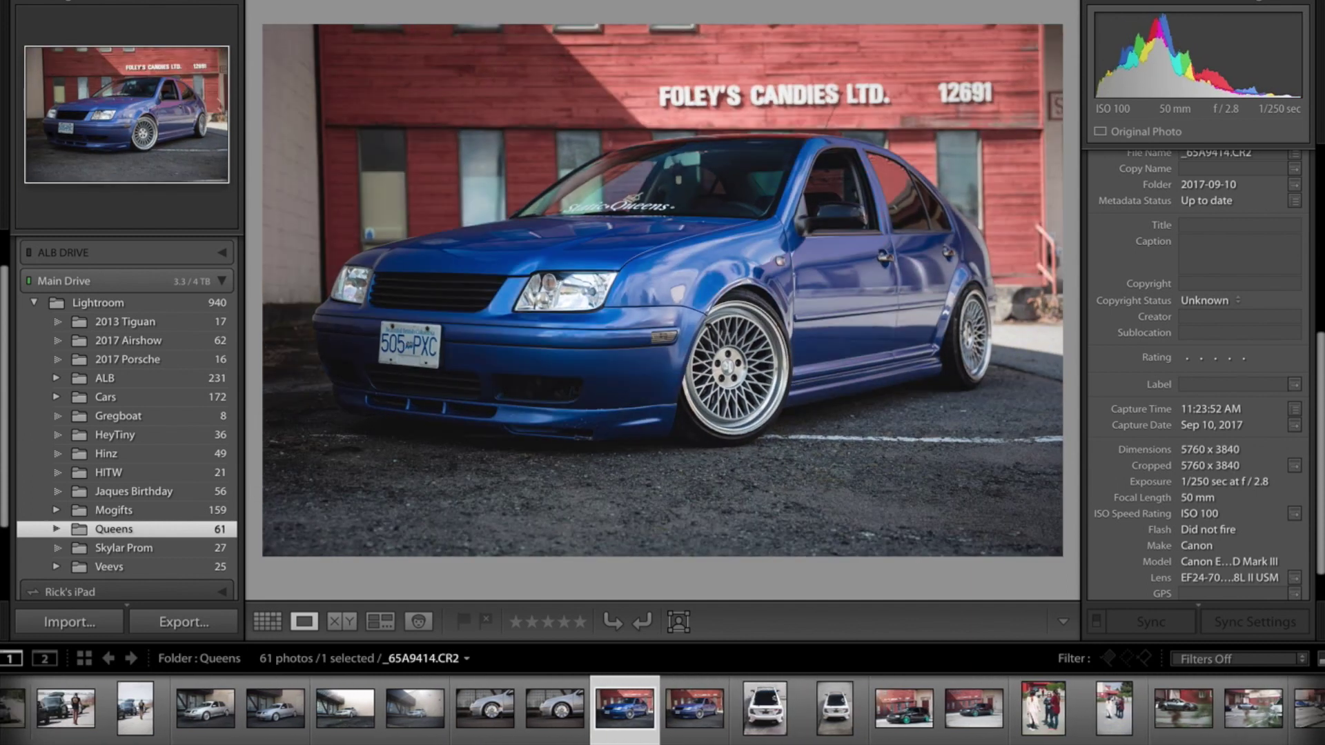
{"action": "key", "text": "Left"}
{"action": "key", "text": "Right"}
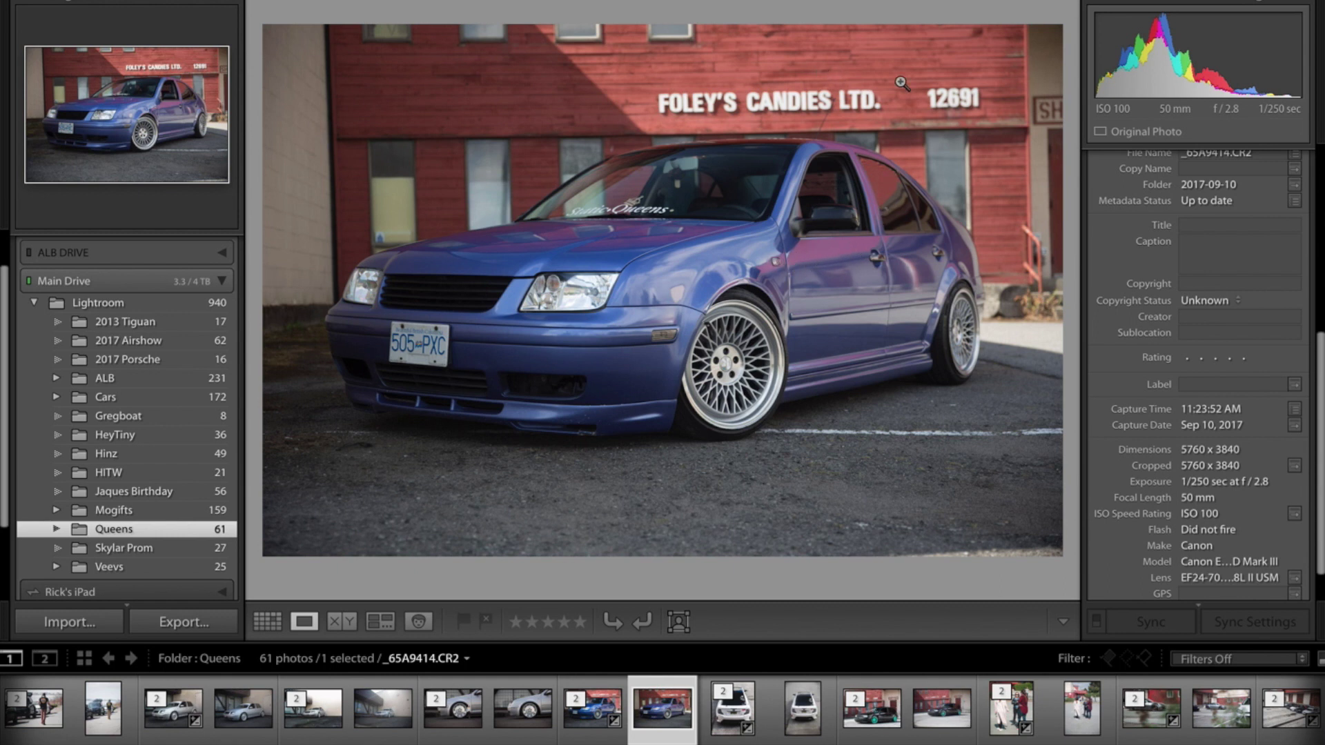
{"action": "key", "text": "Left"}
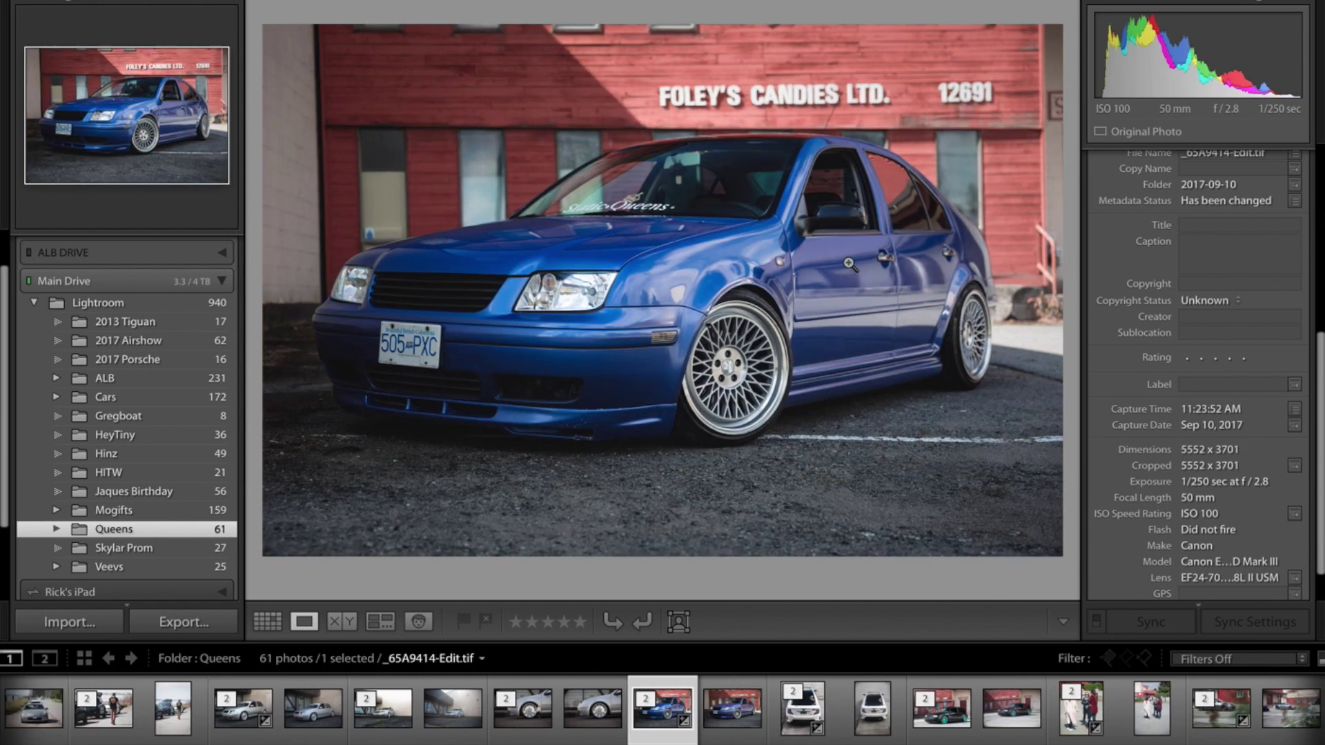
{"action": "key", "text": "Right"}
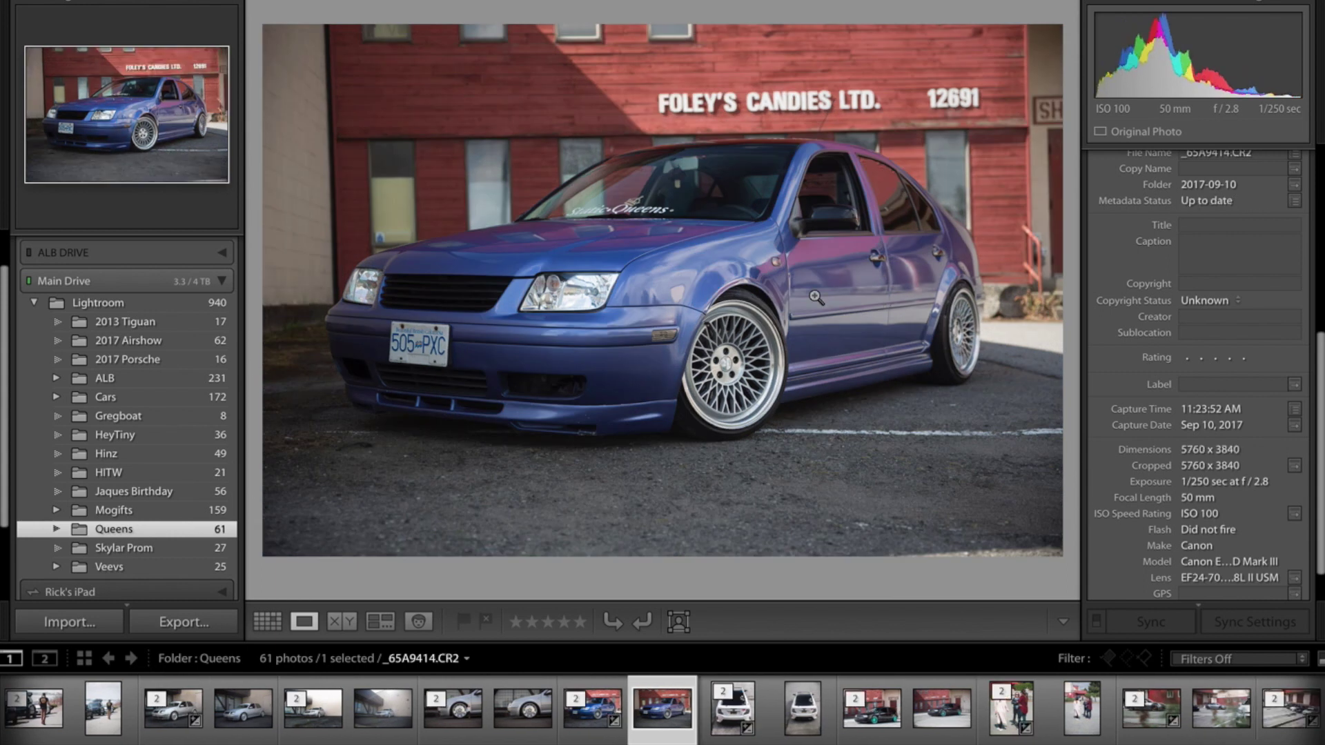
{"action": "key", "text": "Left"}
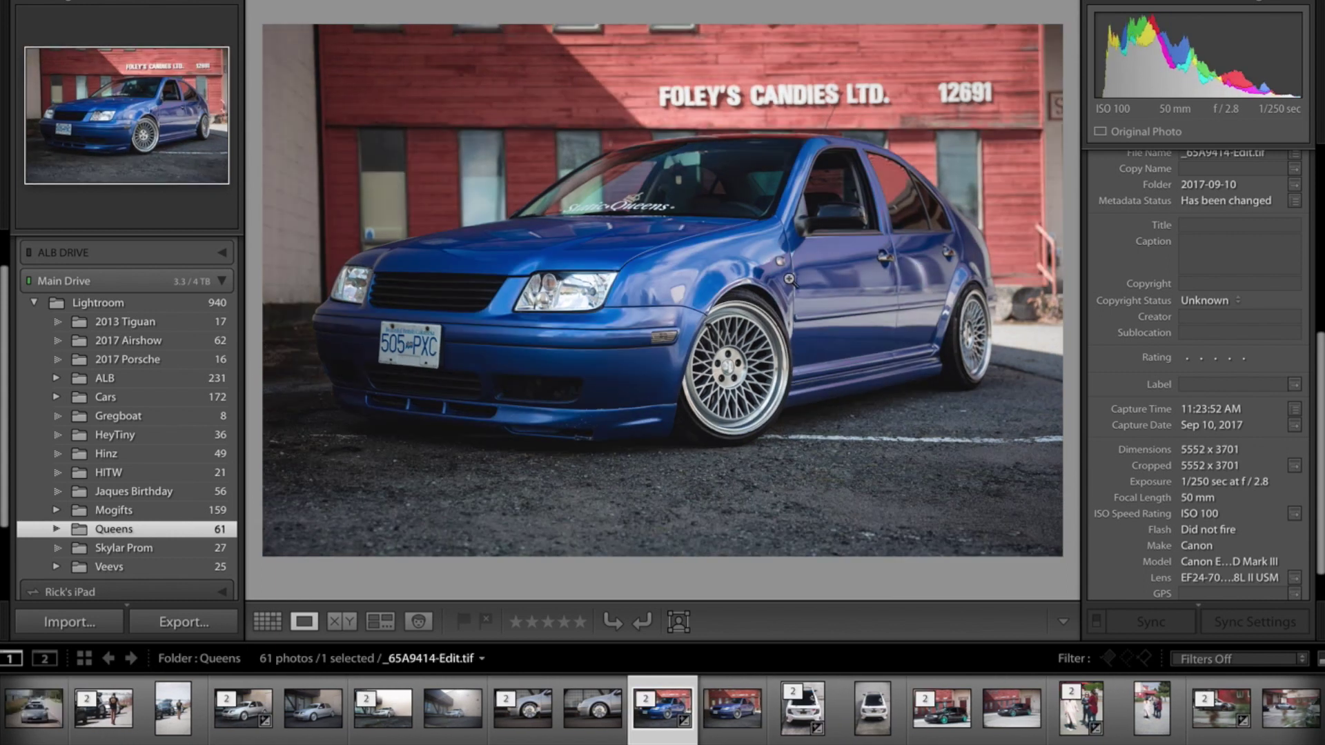
{"action": "key", "text": "Right"}
{"action": "key", "text": "Left"}
{"action": "key", "text": "Right"}
{"action": "key", "text": "Left"}
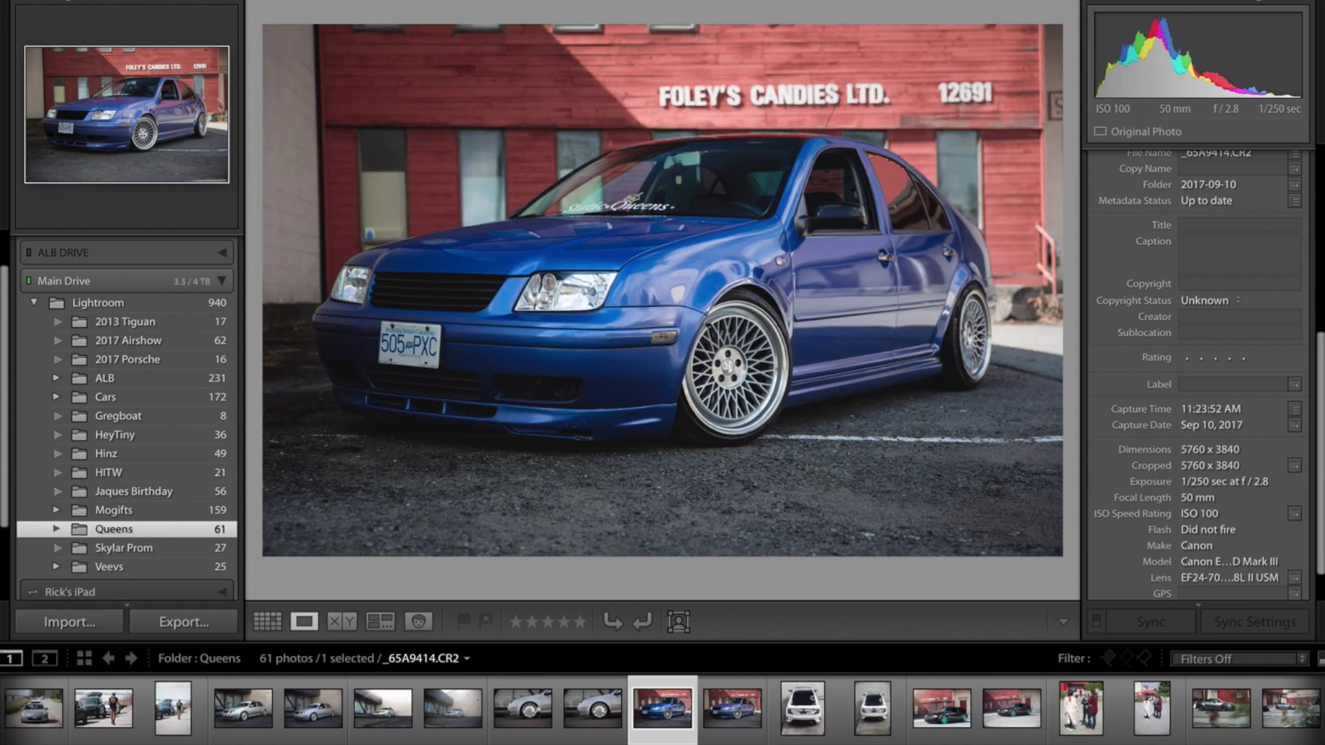
{"action": "left_click", "coordinate": [873, 721]}
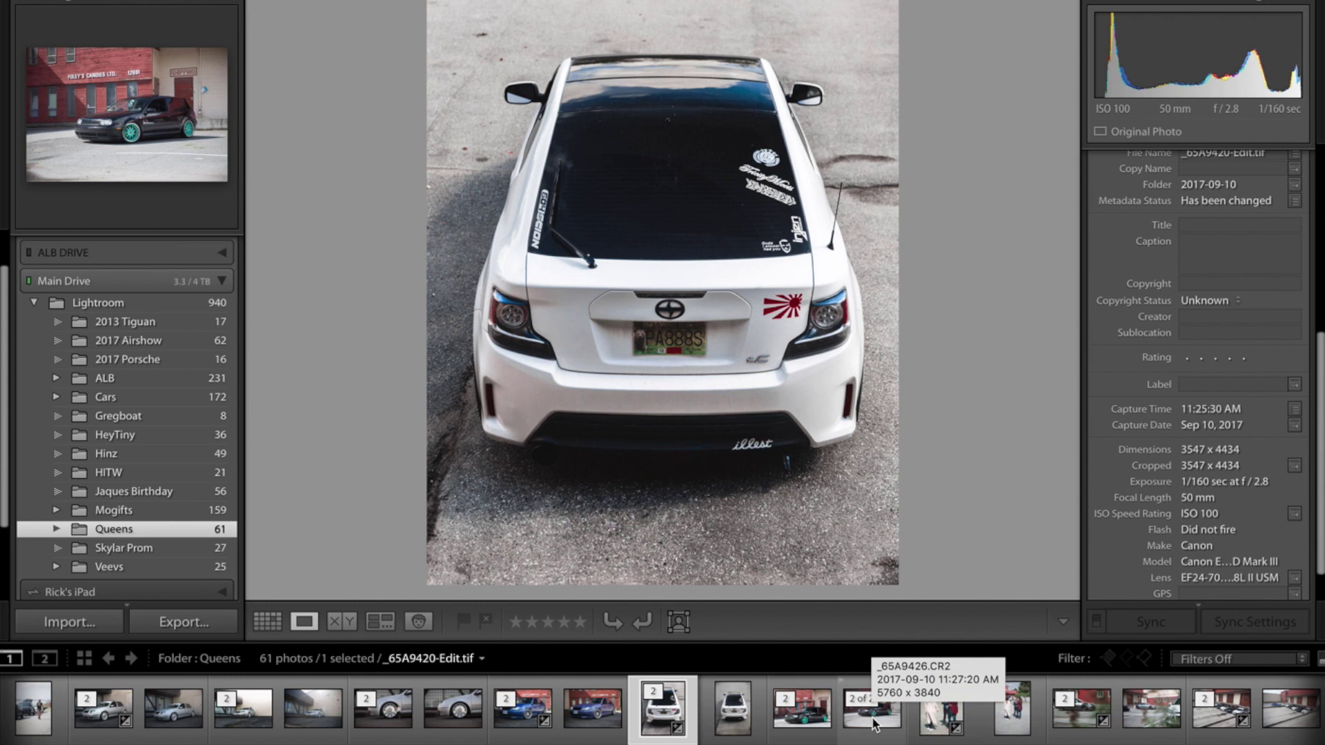
- View the teal-wheeled black Golf's edited TIF, flipping it against its neighbouring photo
{"action": "left_click", "coordinate": [876, 722]}
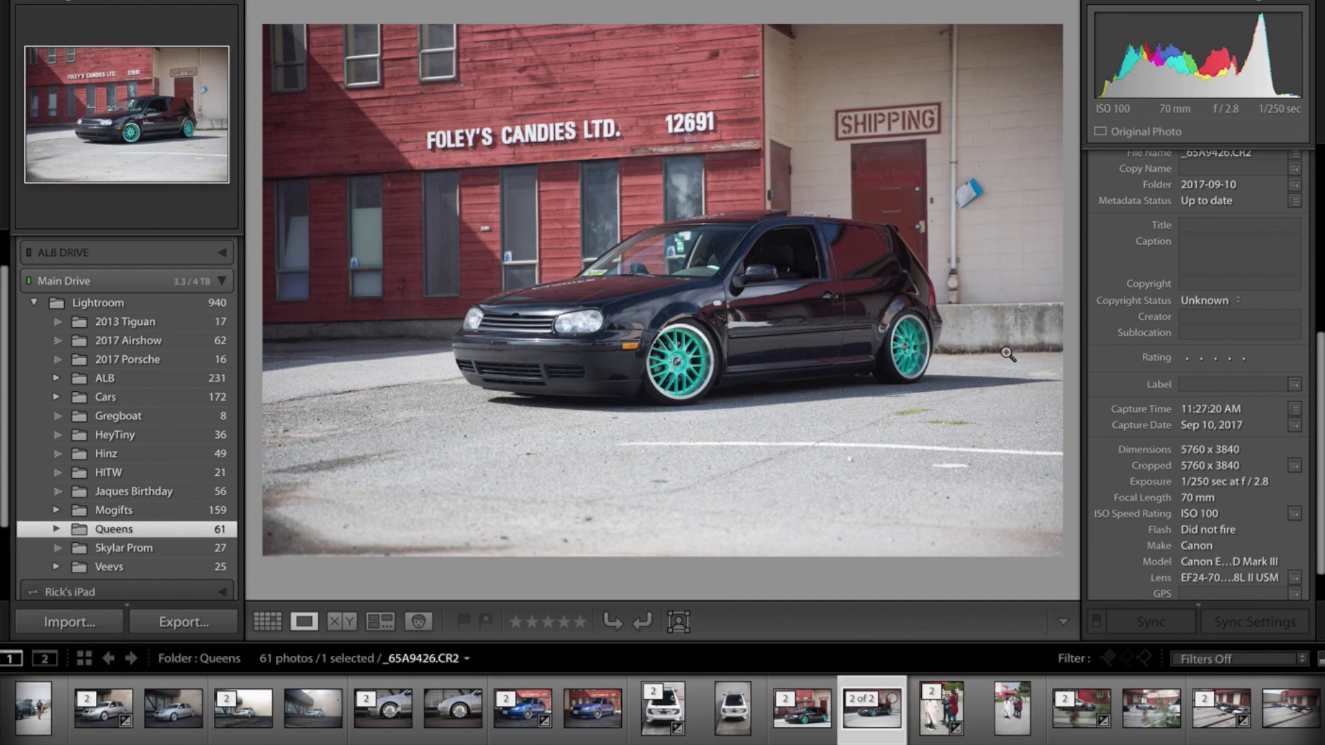
{"action": "key", "text": "Left"}
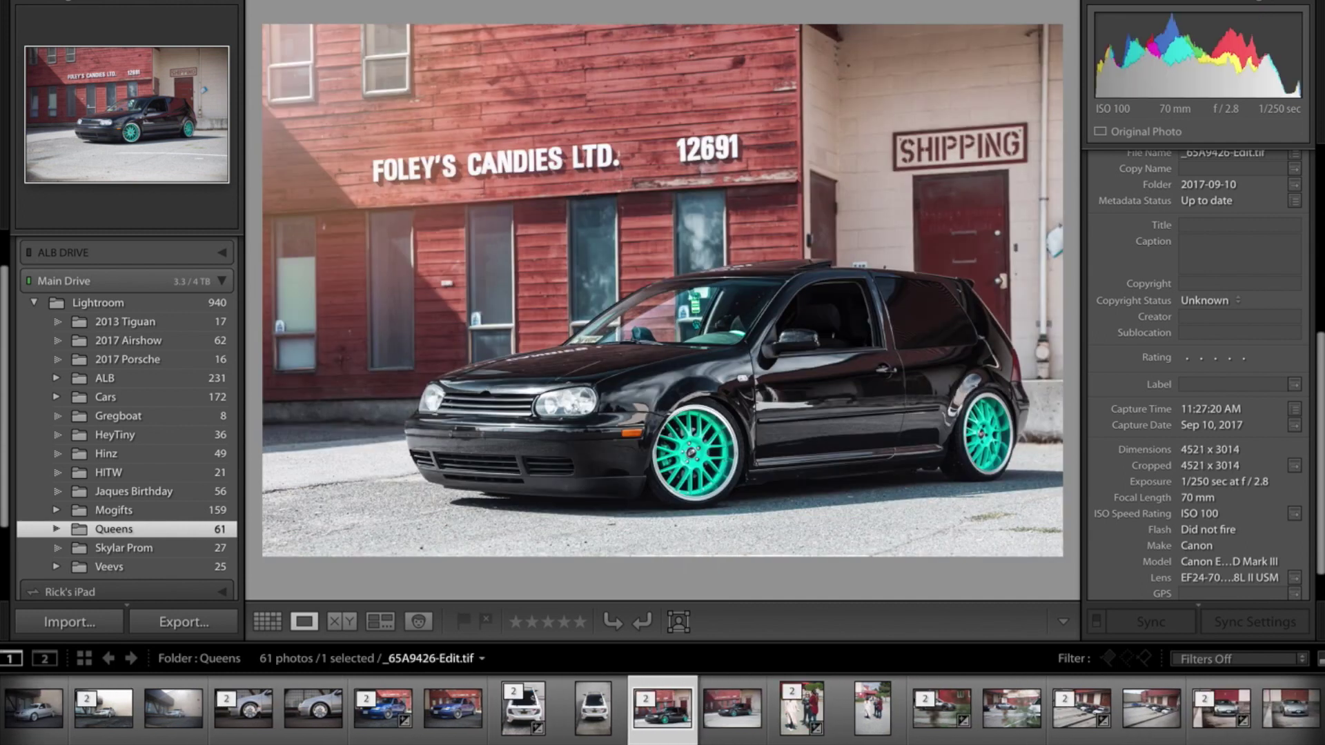
{"action": "key", "text": "Right"}
{"action": "key", "text": "Left"}
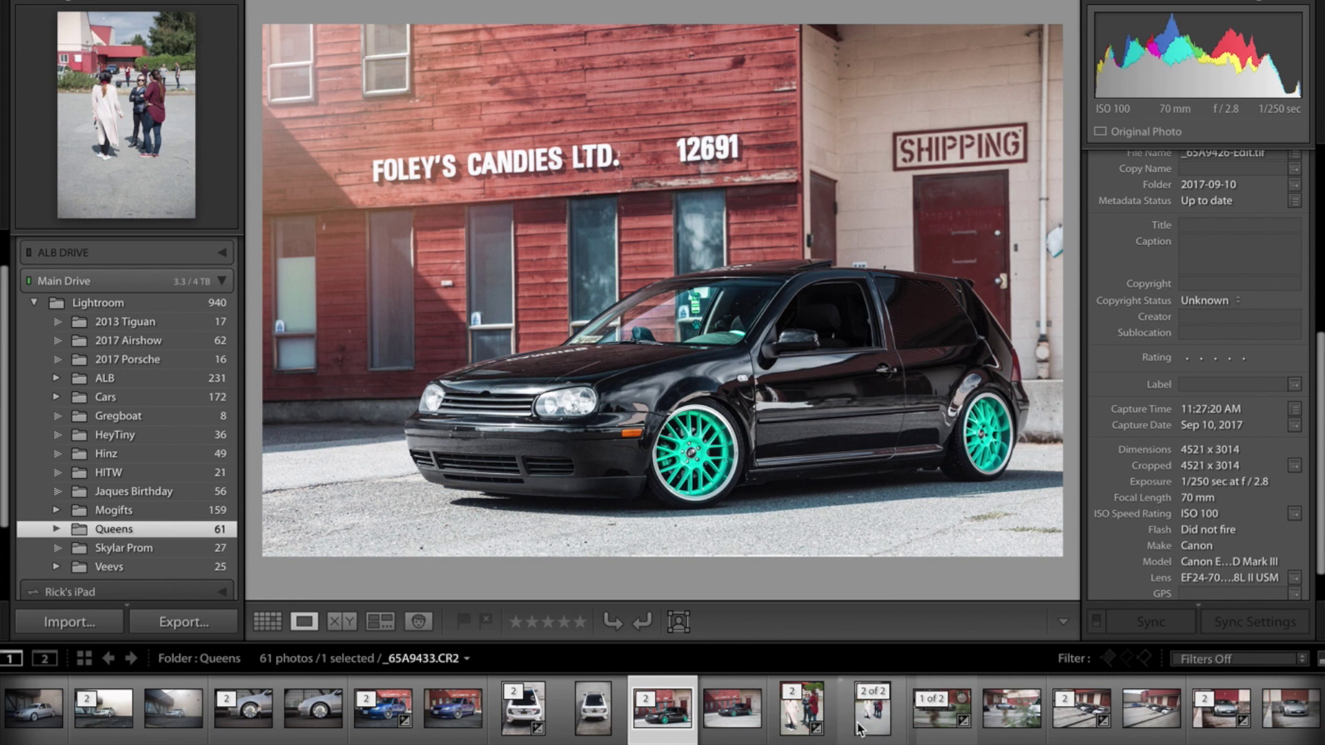
{"action": "left_click", "coordinate": [873, 707]}
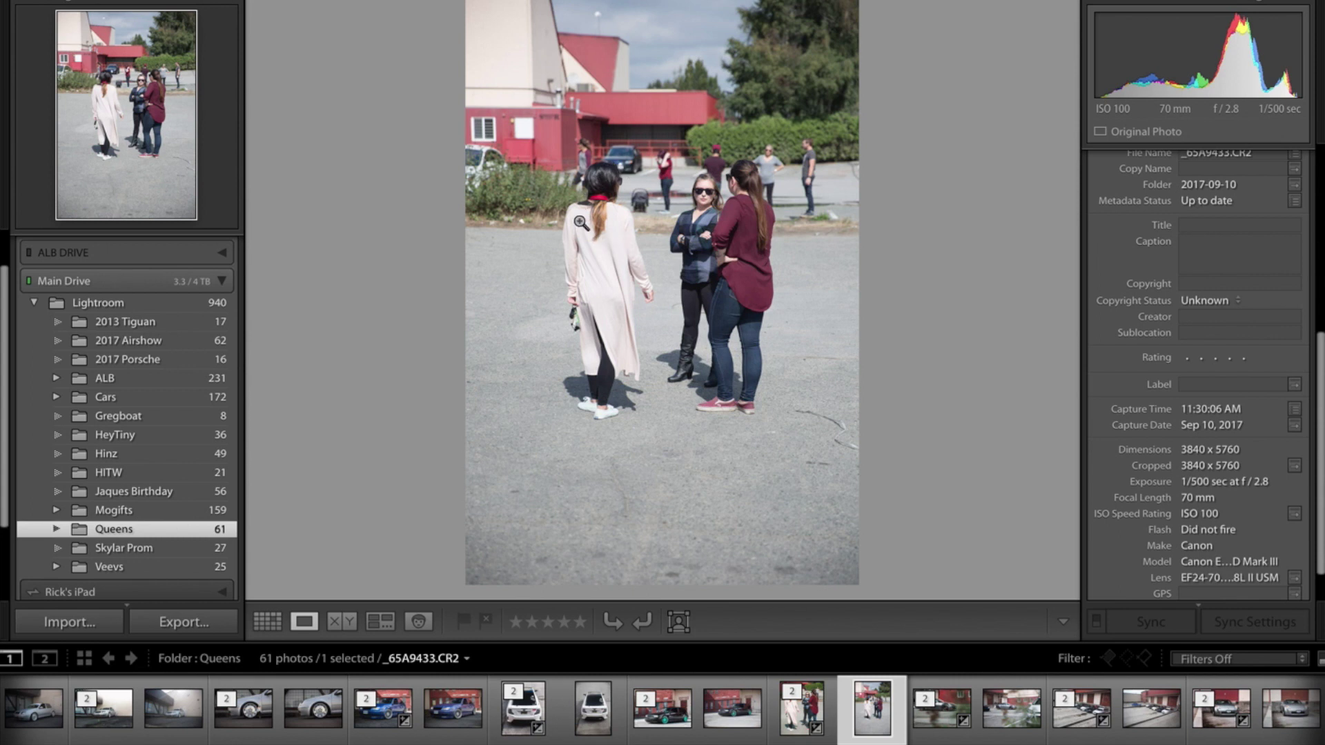
- Compare the cropped group-photo edit with its original and zoom into the background people
{"action": "key", "text": "Left"}
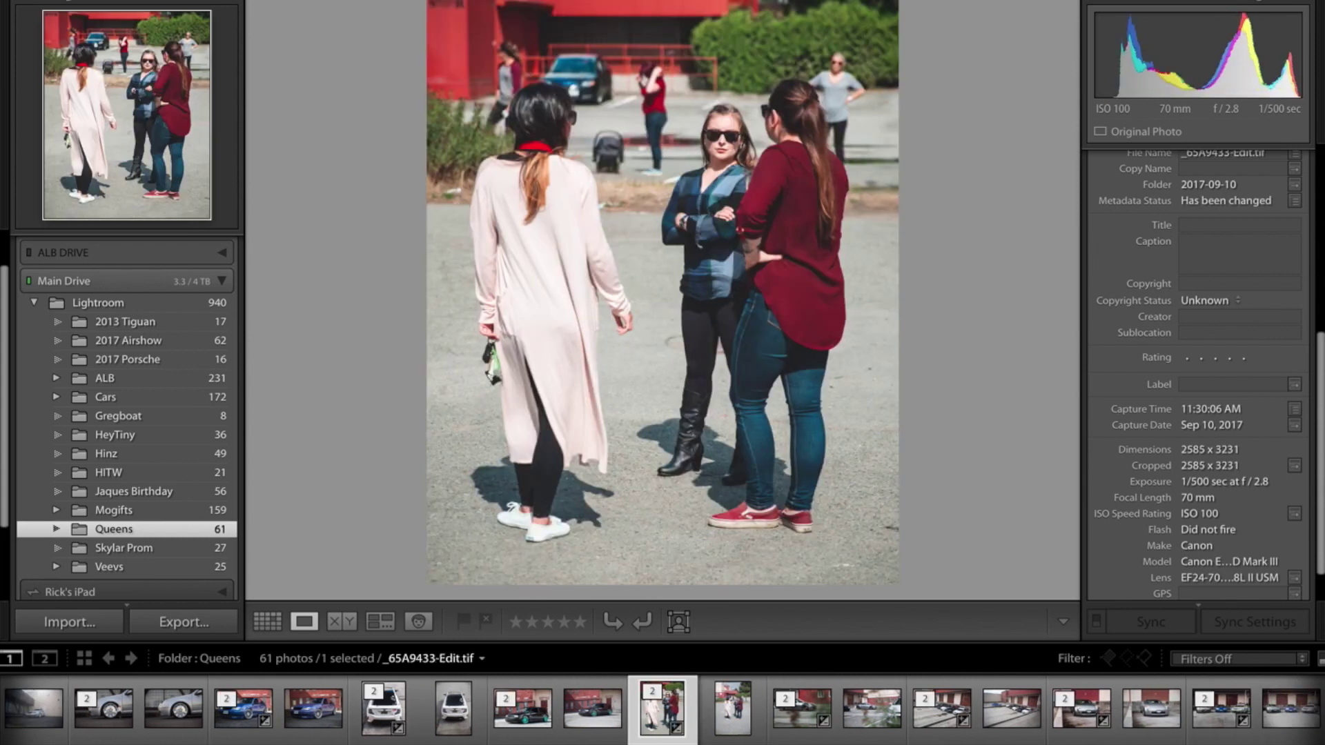
{"action": "key", "text": "Right"}
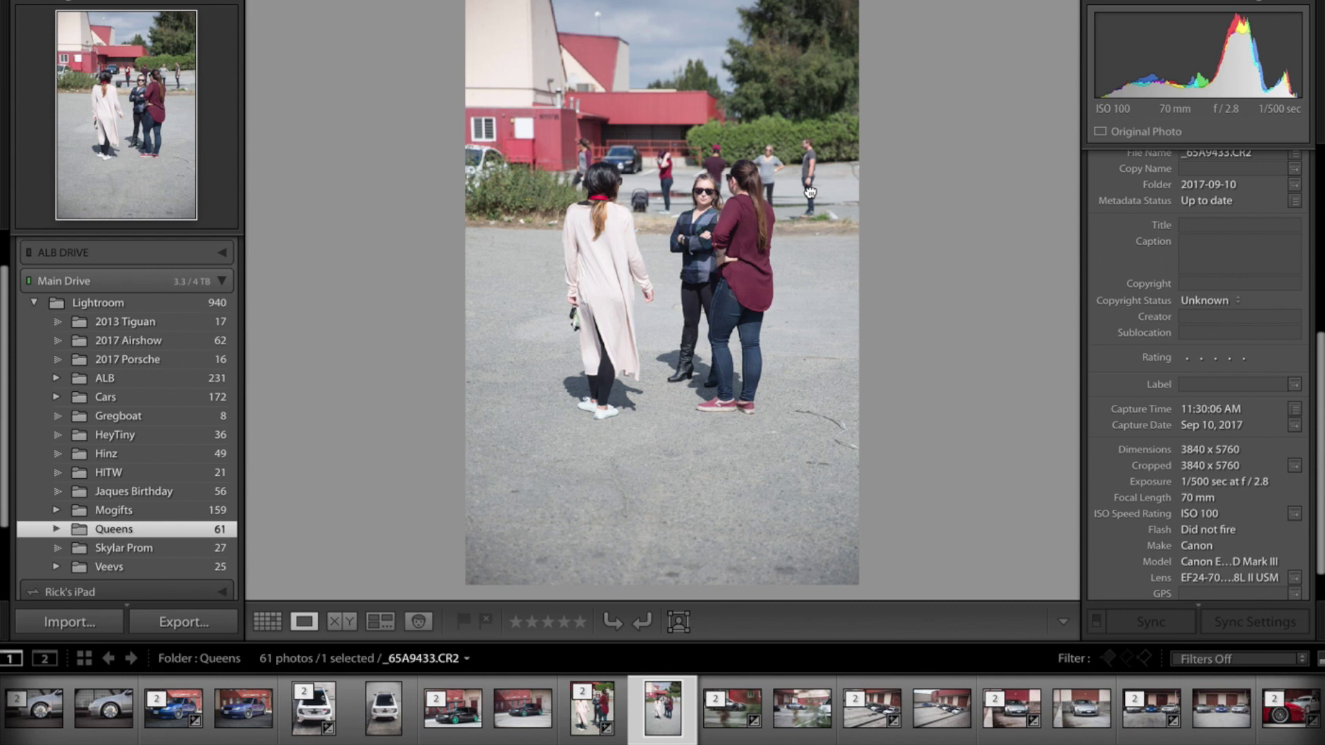
{"action": "left_click", "coordinate": [810, 191]}
{"action": "left_click_drag", "start_coordinate": [801, 90], "coordinate": [805, 98]}
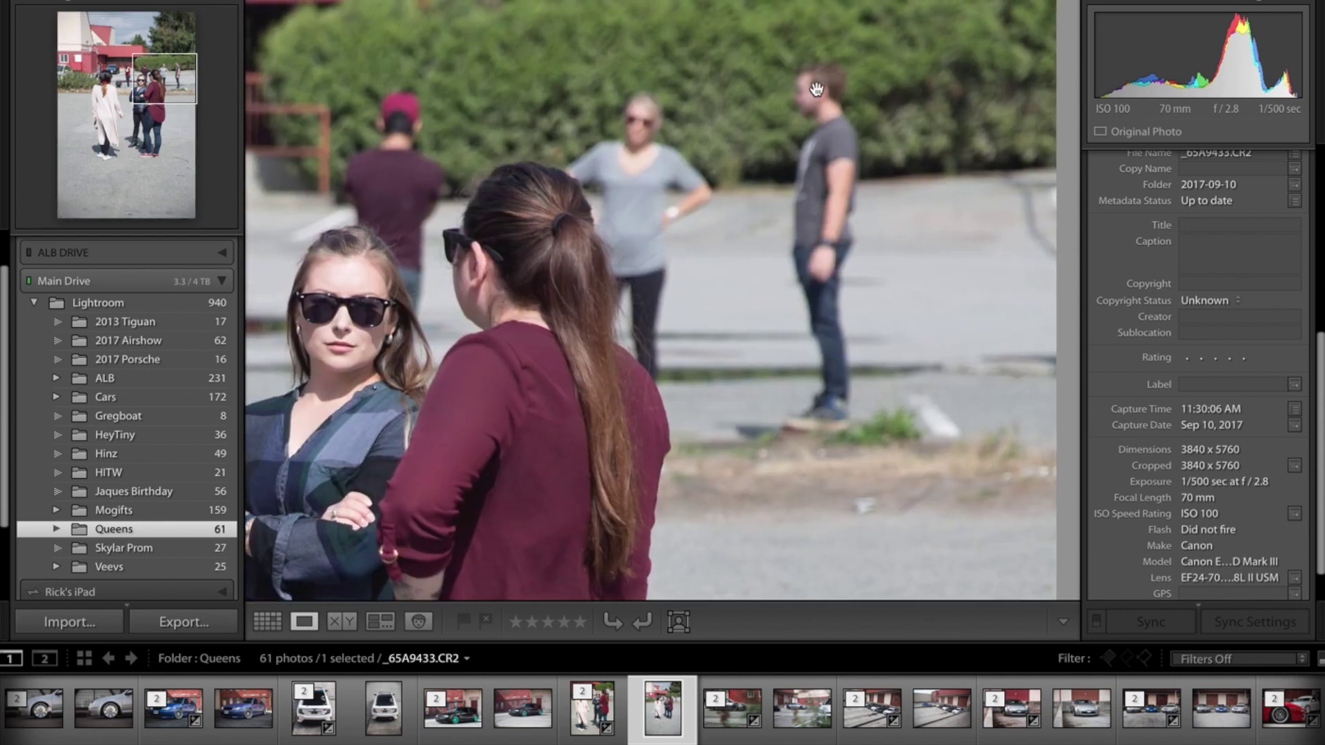
{"action": "left_click_drag", "start_coordinate": [380, 131], "coordinate": [507, 132]}
{"action": "left_click_drag", "start_coordinate": [481, 180], "coordinate": [525, 132]}
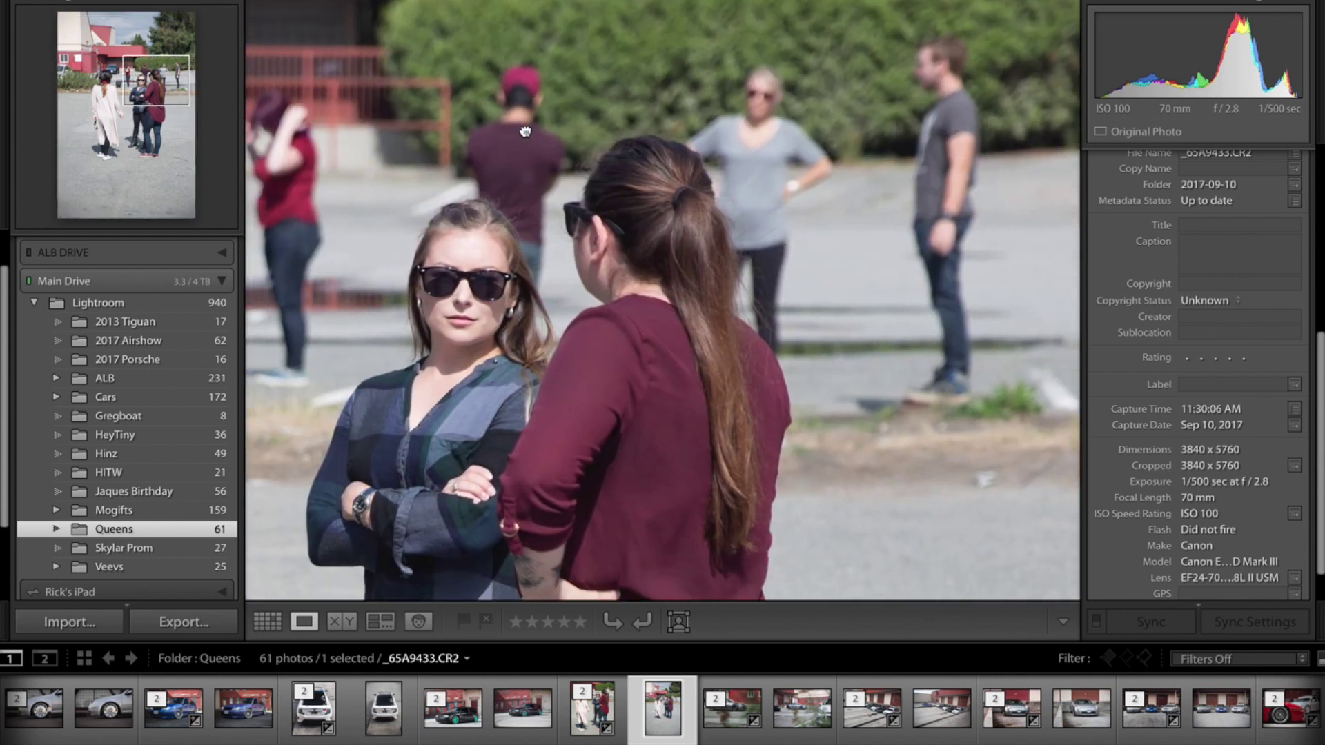
{"action": "left_click", "coordinate": [532, 151]}
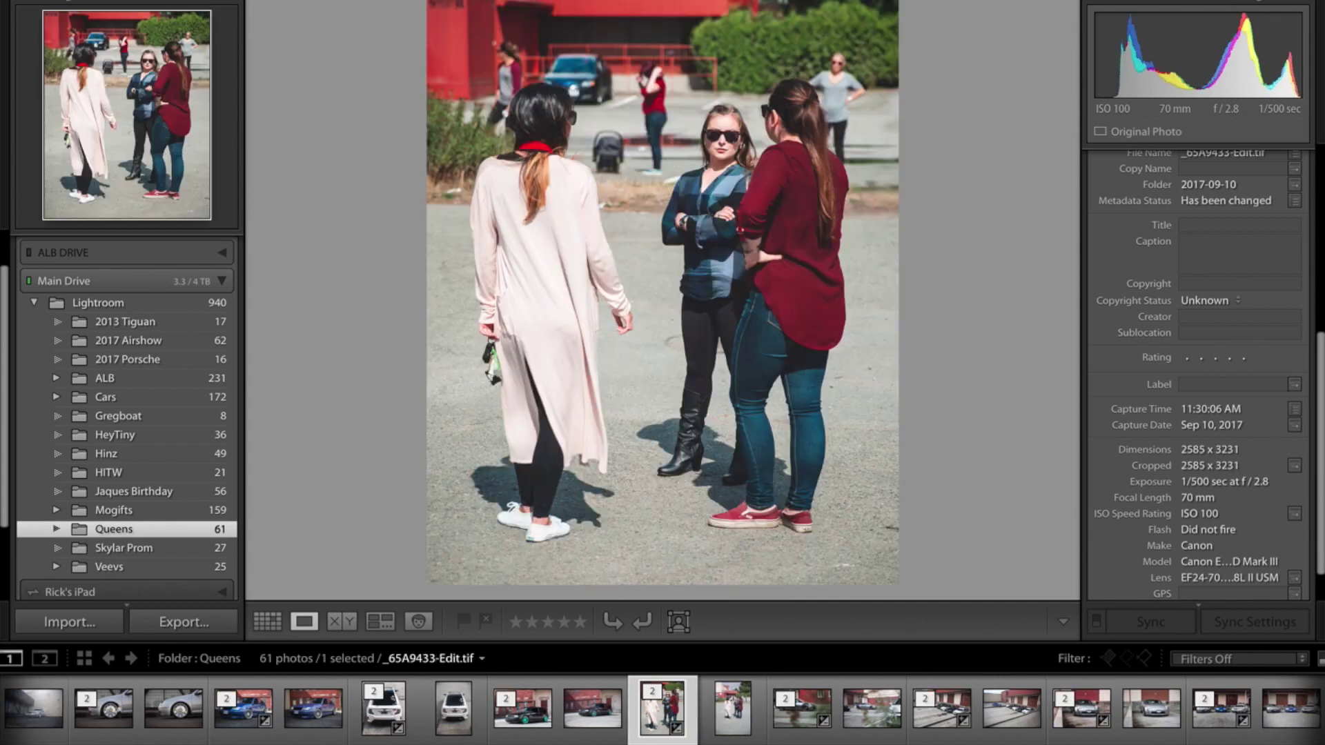
- Flip repeatedly between the group photo's original _65A9433 and its edit
{"action": "left_click", "coordinate": [733, 708]}
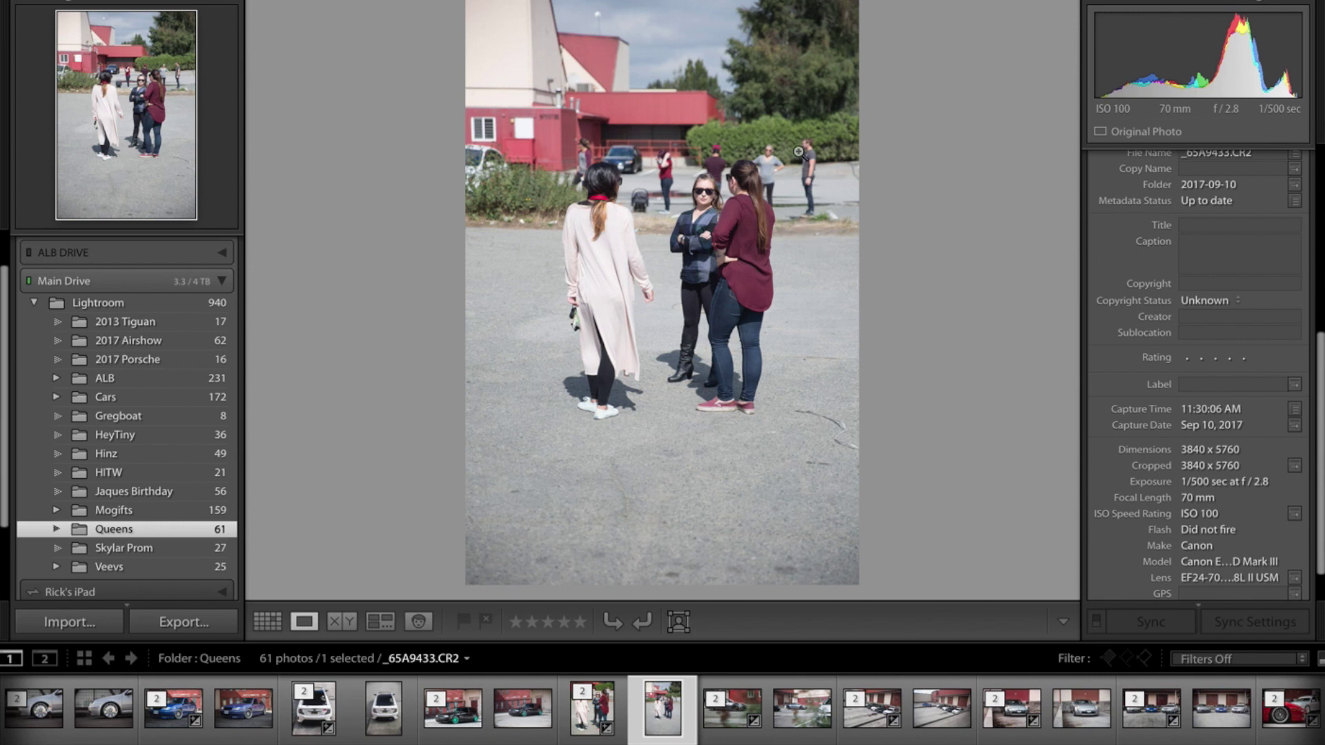
{"action": "key", "text": "Left"}
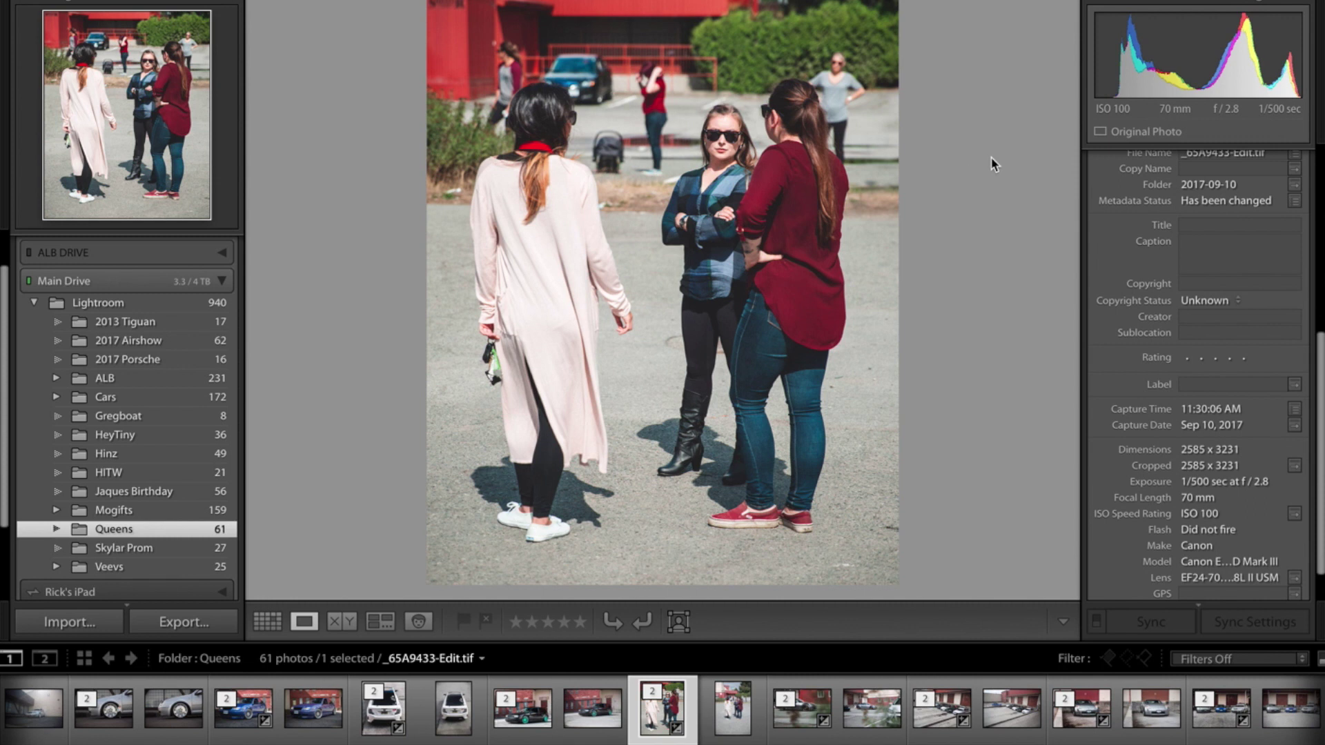
{"action": "key", "text": "Right"}
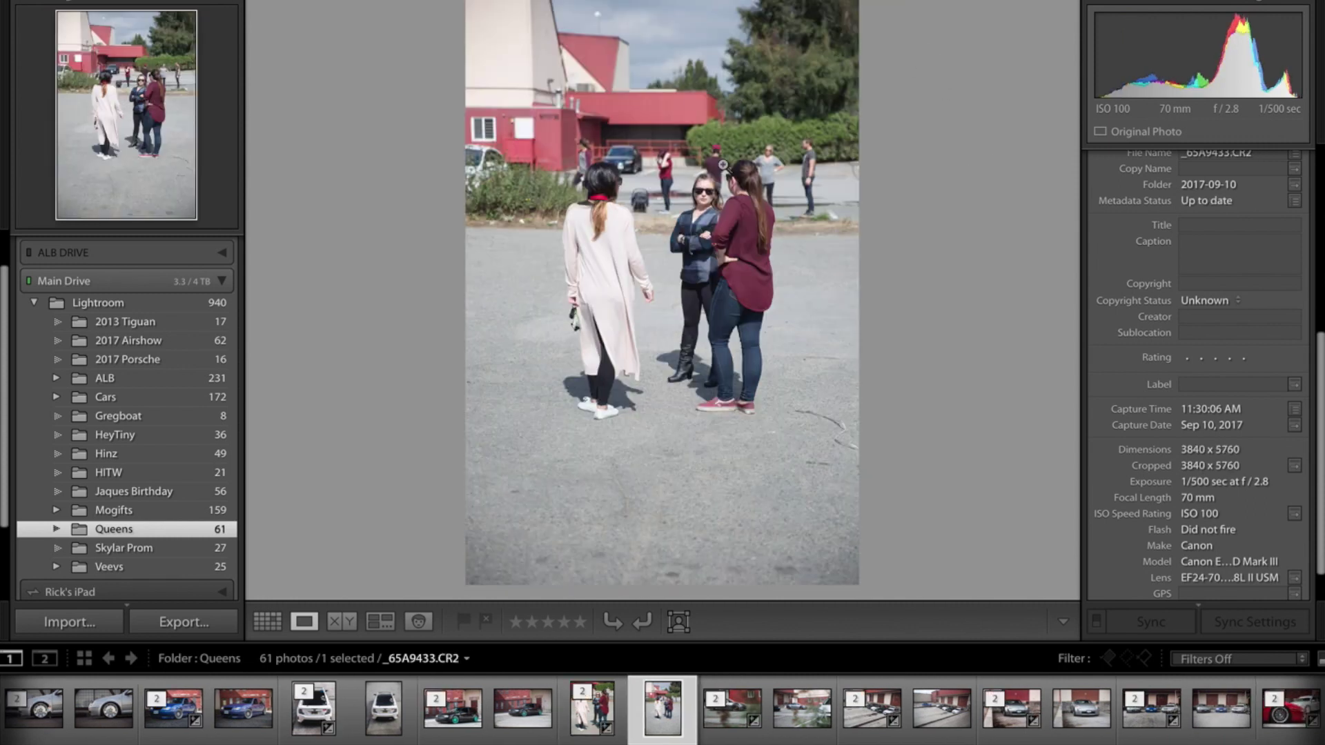
{"action": "key", "text": "Left"}
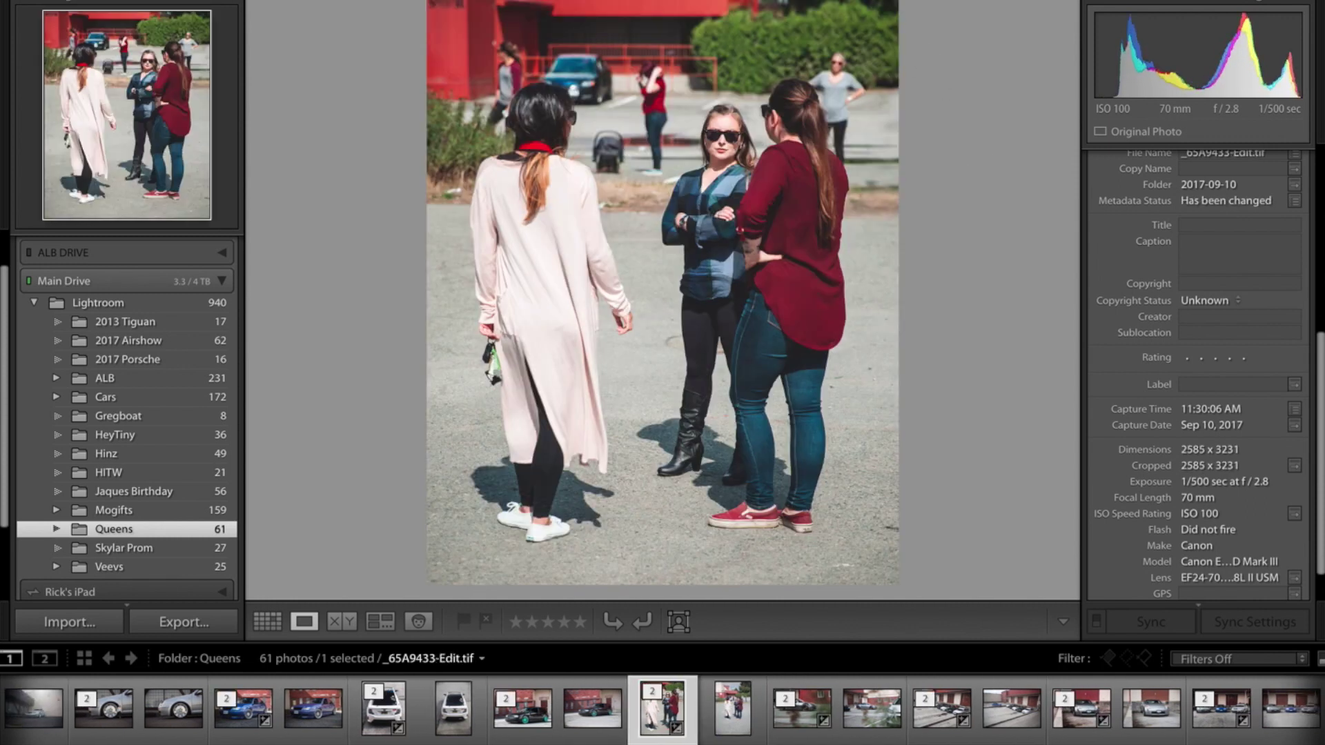
{"action": "key", "text": "Right"}
{"action": "key", "text": "Left"}
{"action": "left_click", "coordinate": [872, 708]}
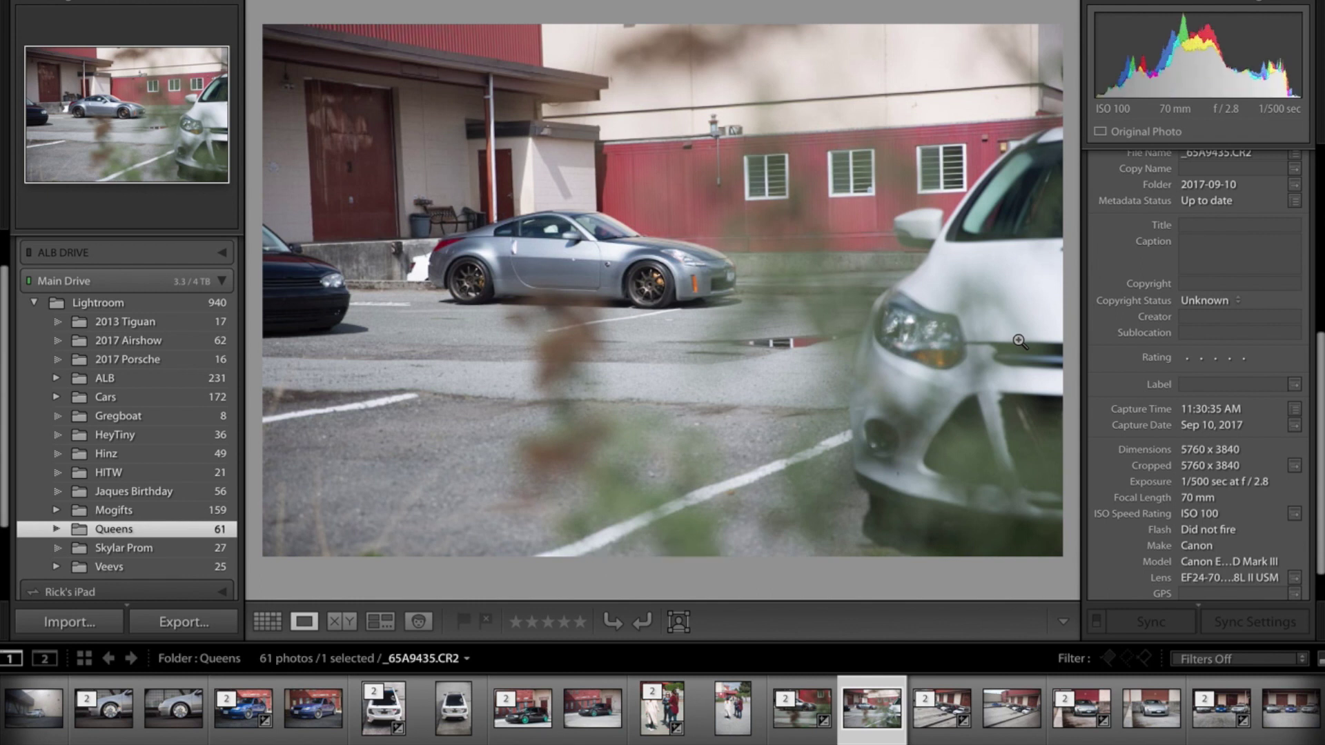
- Scroll back in the filmstrip to view the red Golf and the rear grey 350Z shots
{"action": "scroll", "coordinate": [178, 718], "scroll_direction": "up", "scroll_amount": 5}
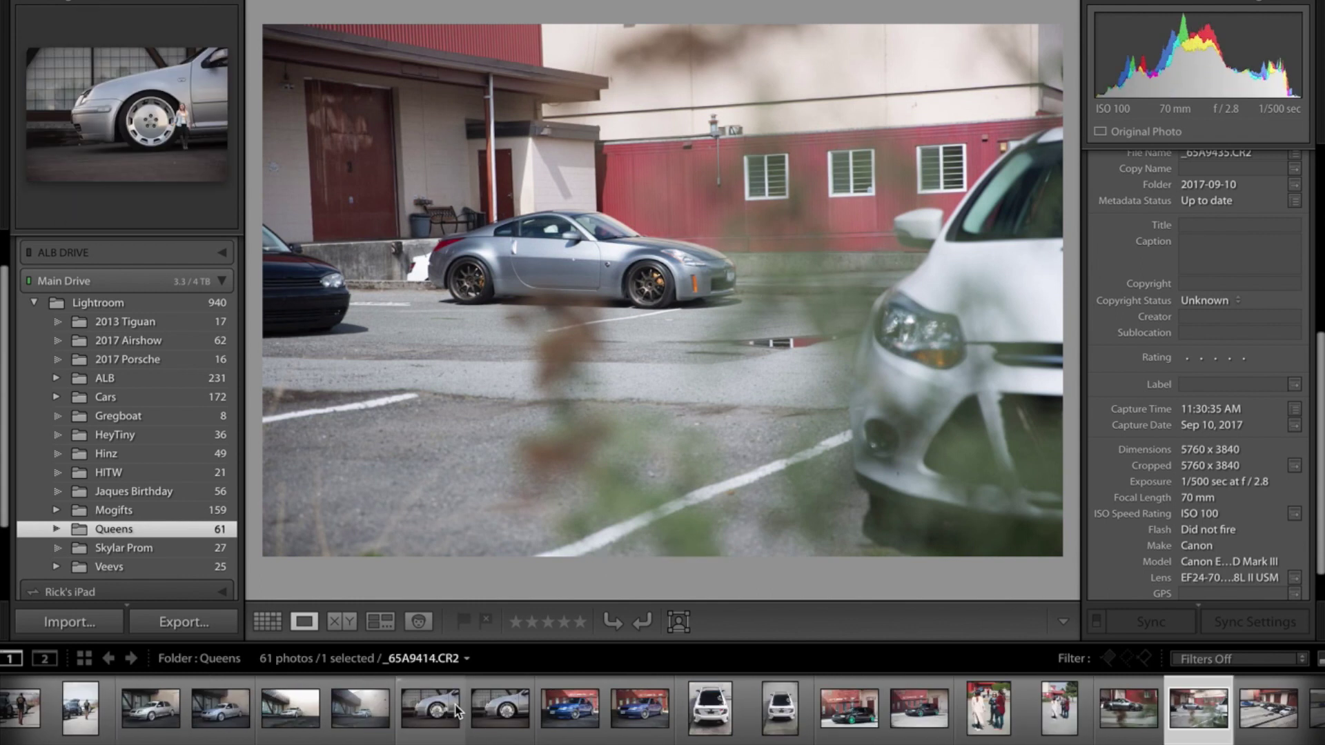
{"action": "scroll", "coordinate": [178, 718], "scroll_direction": "up", "scroll_amount": 5}
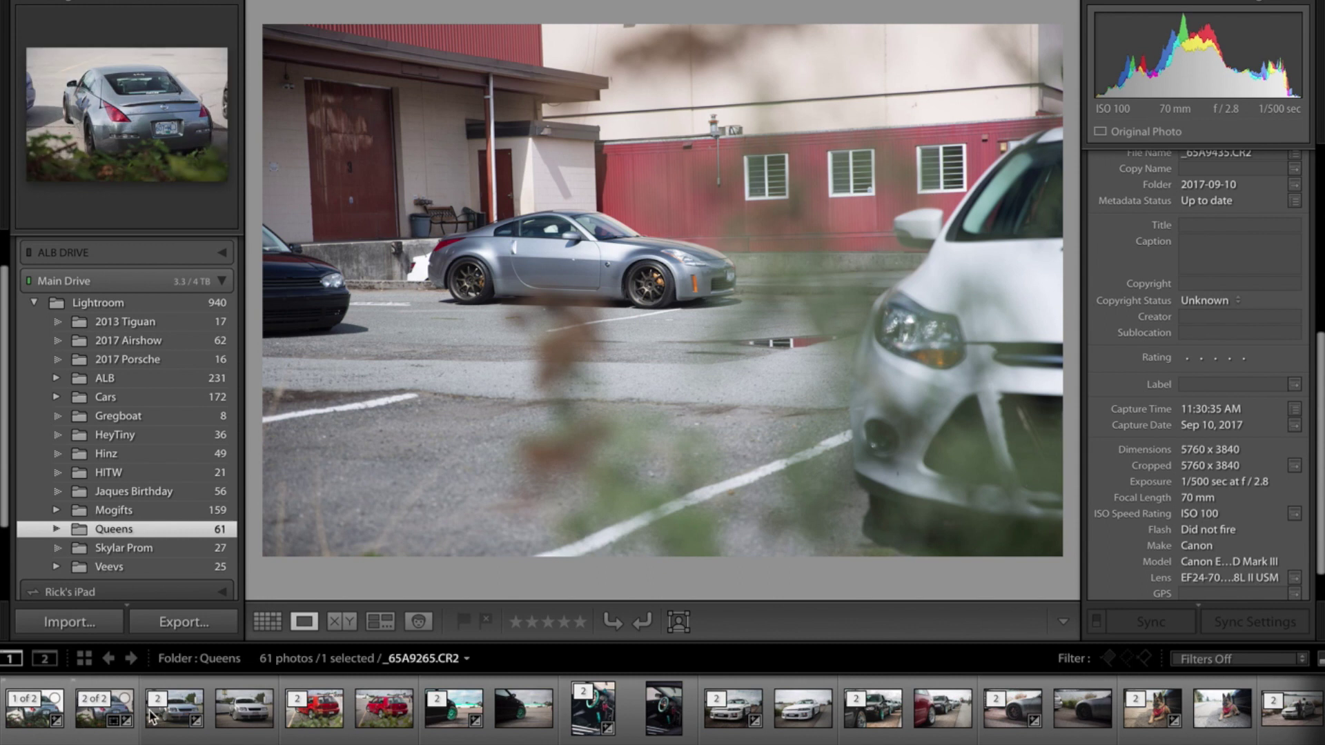
{"action": "left_click", "coordinate": [322, 720]}
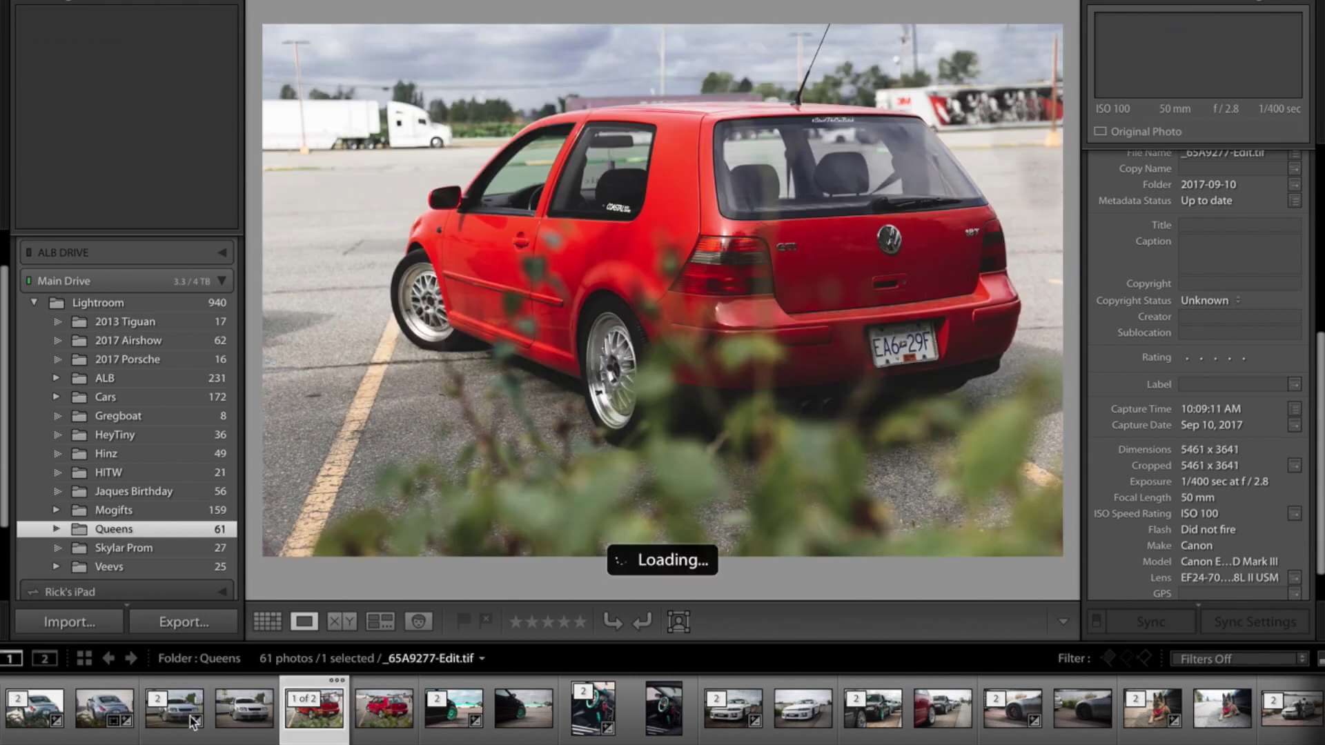
{"action": "left_click", "coordinate": [35, 729]}
- Compare the edited 350Z by the red building with its uncropped original
{"action": "scroll", "coordinate": [821, 698], "scroll_direction": "down", "scroll_amount": 10}
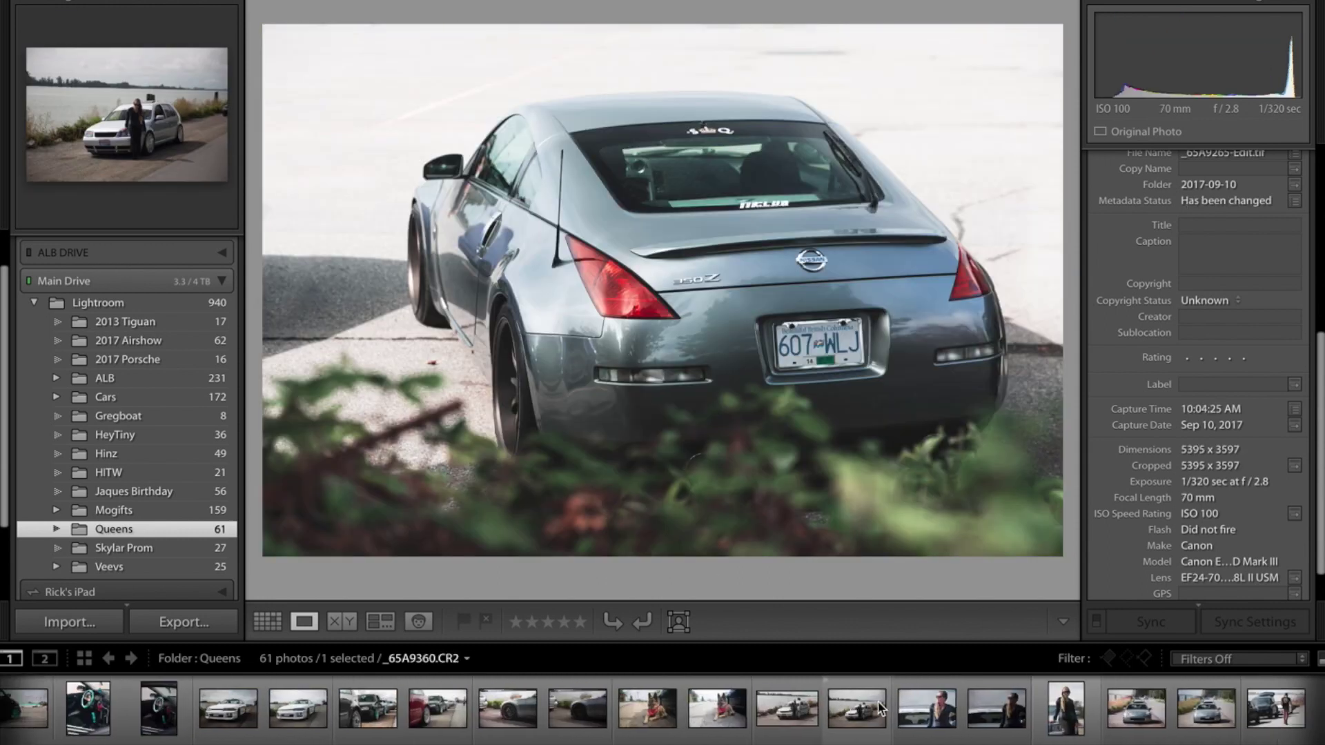
{"action": "scroll", "coordinate": [821, 698], "scroll_direction": "down", "scroll_amount": 10}
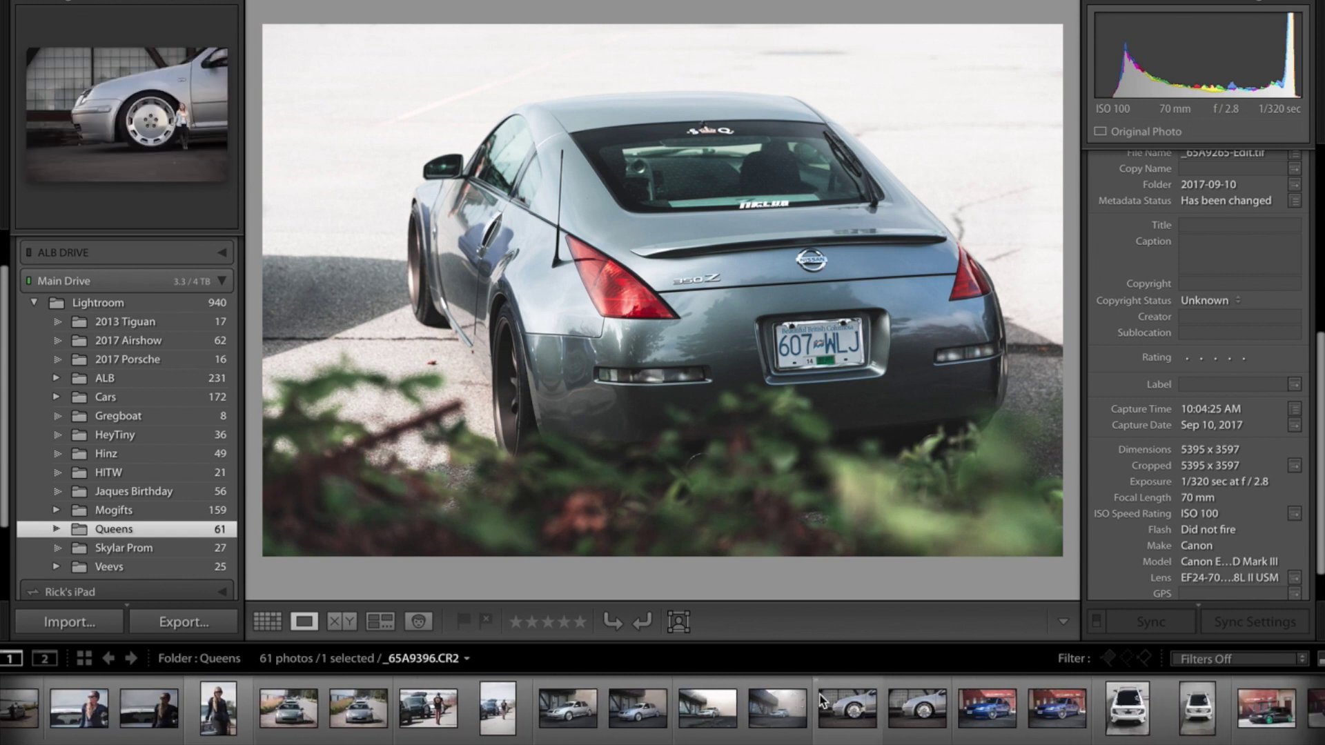
{"action": "scroll", "coordinate": [821, 699], "scroll_direction": "down", "scroll_amount": 10}
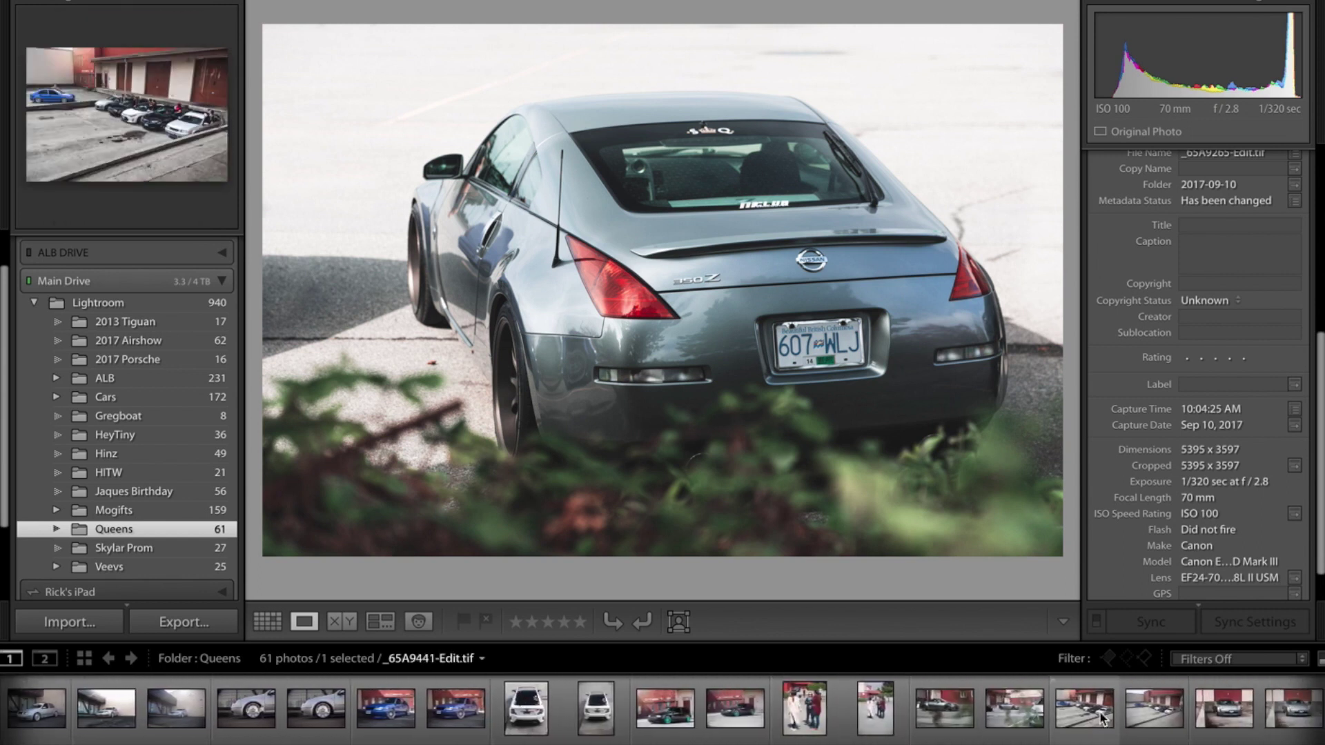
{"action": "left_click", "coordinate": [1026, 723]}
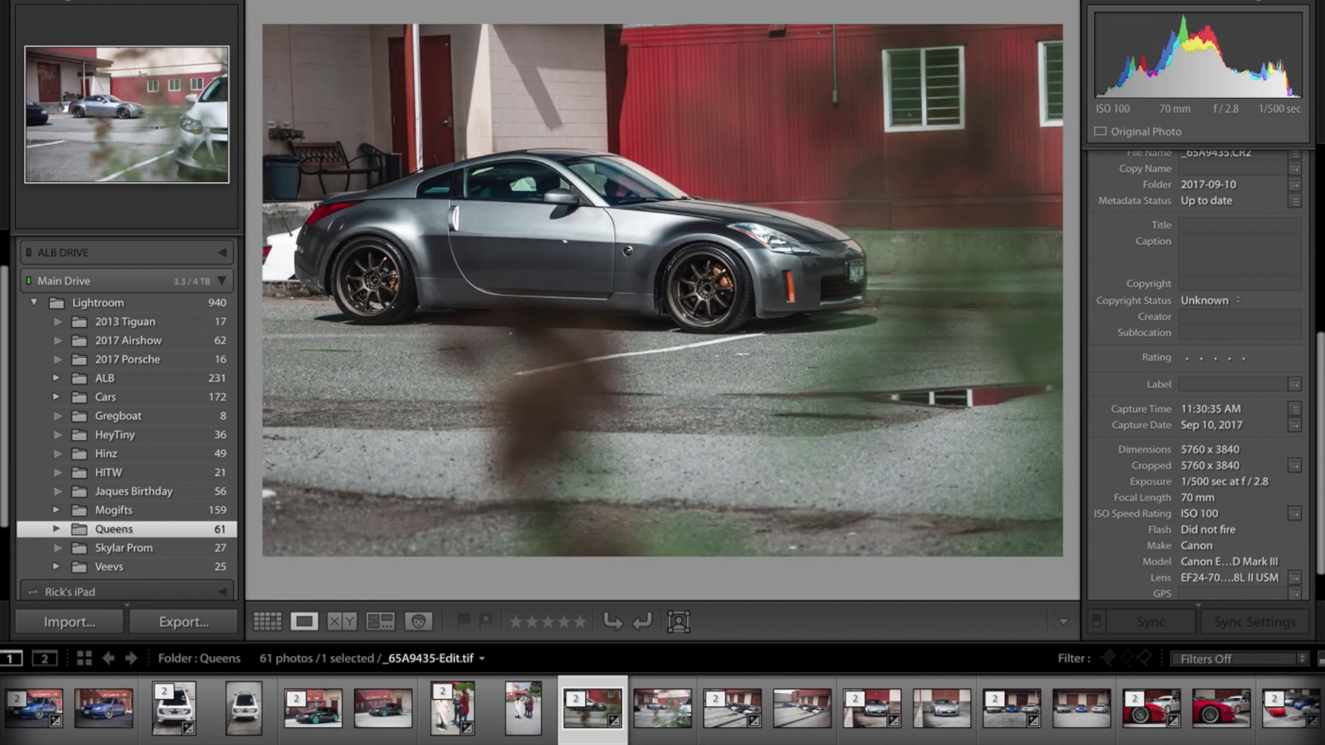
{"action": "left_click", "coordinate": [662, 707]}
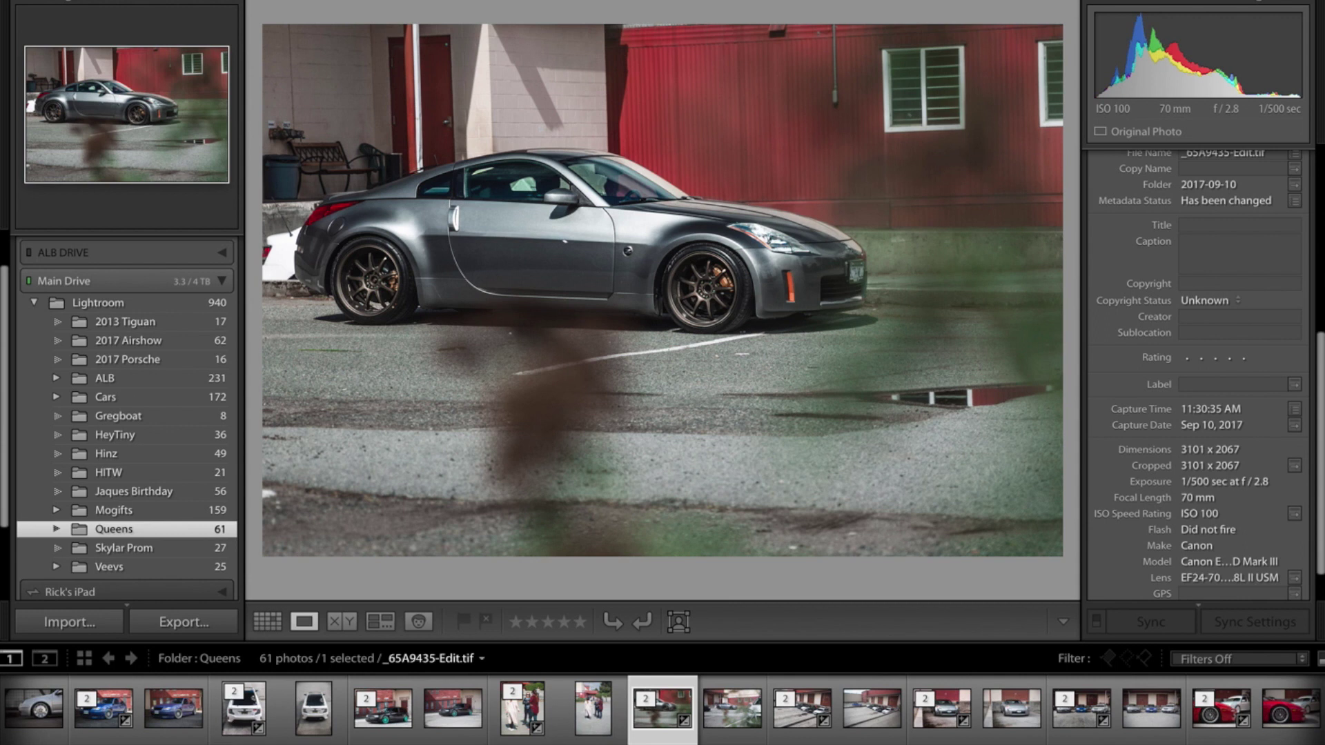
{"action": "left_click", "coordinate": [868, 731]}
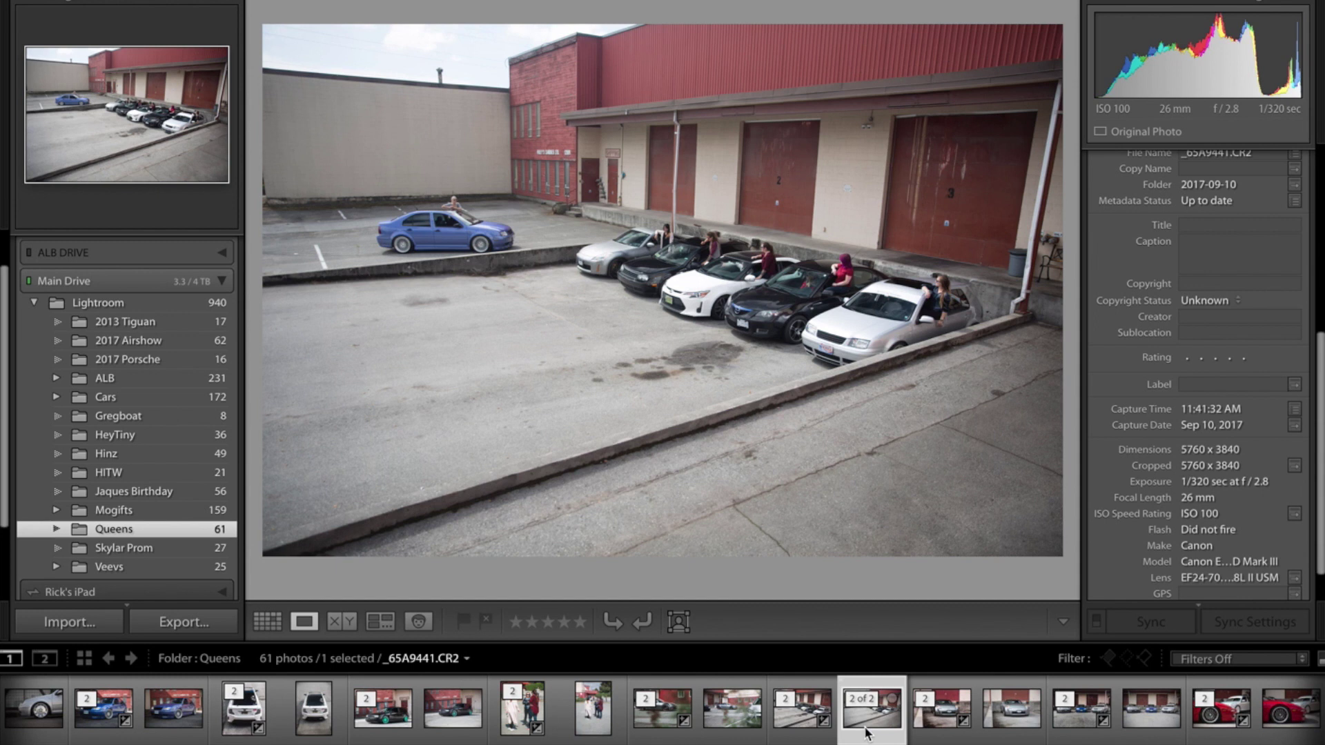
- Flip the lineup shot between _65A9441-Edit.tif and _65A9441.CR2
{"action": "key", "text": "ctrl+alt+e"}
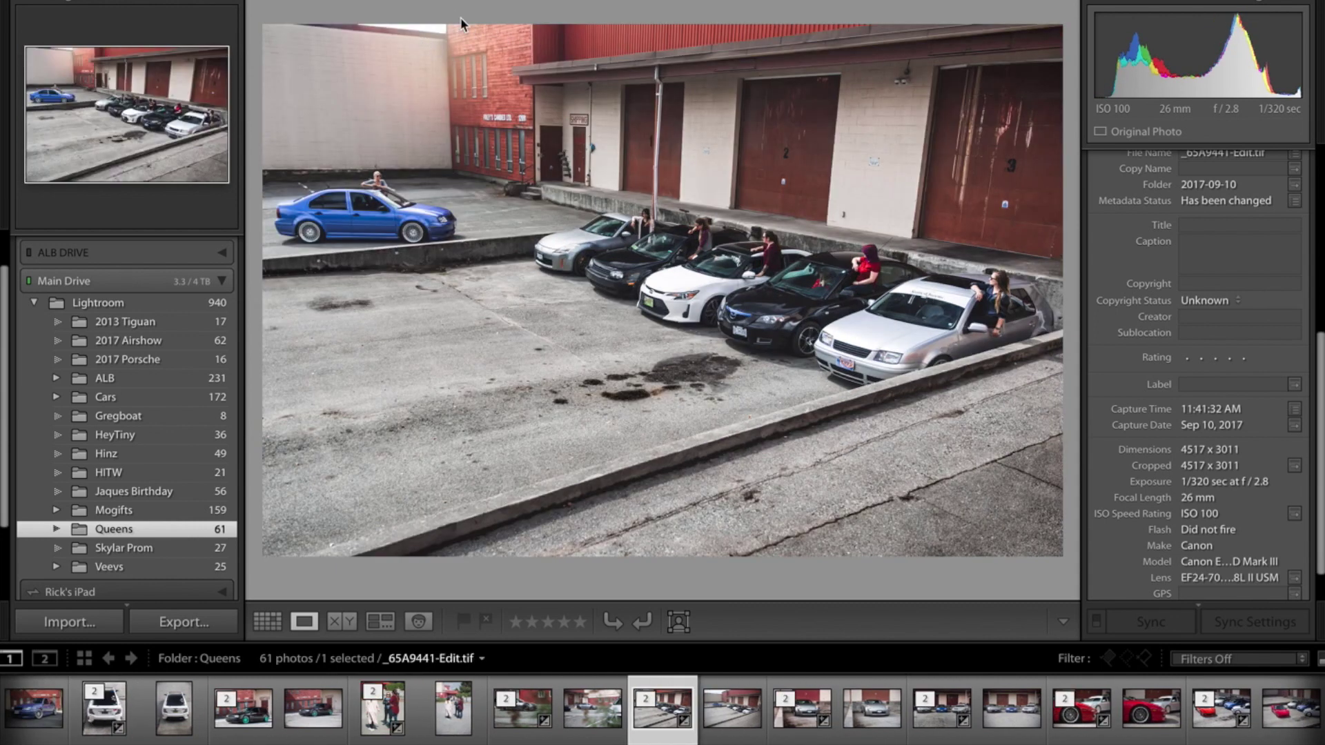
{"action": "key", "text": "Left"}
{"action": "key", "text": "Left"}
{"action": "key", "text": "Left"}
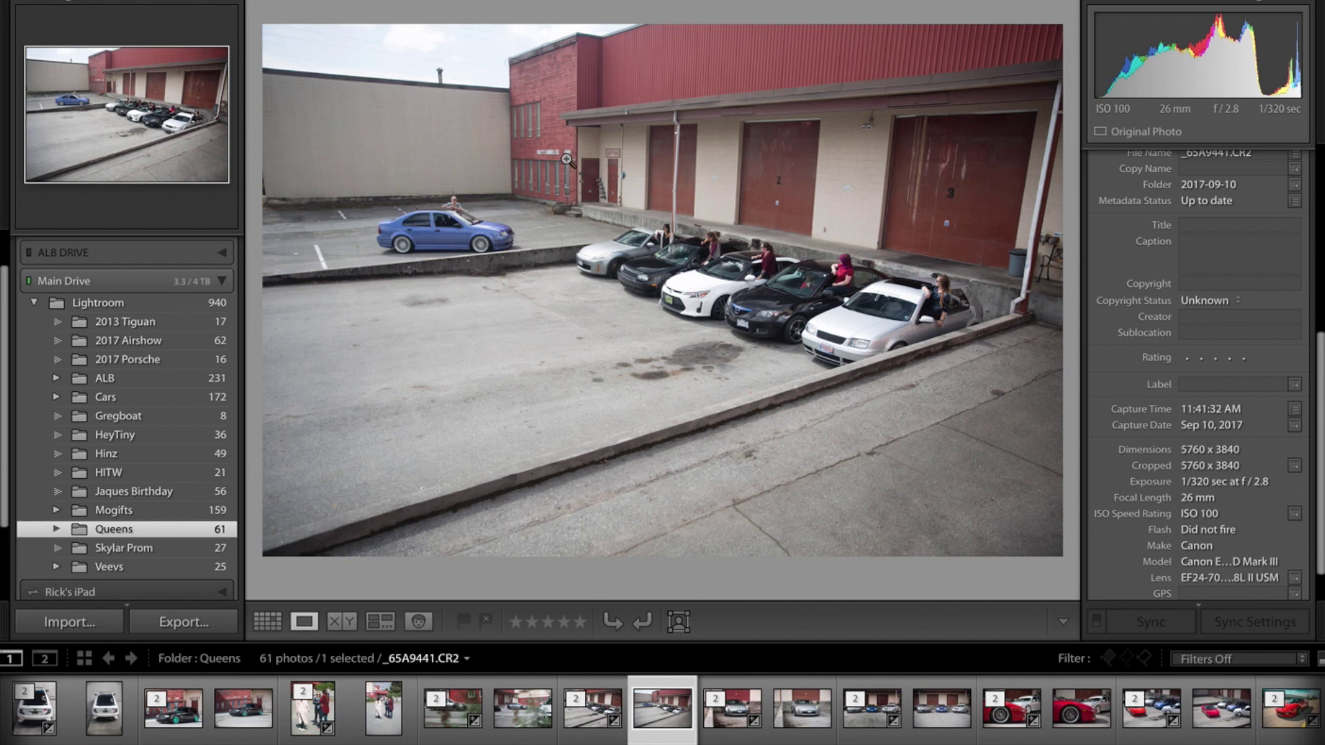
{"action": "key", "text": "Left"}
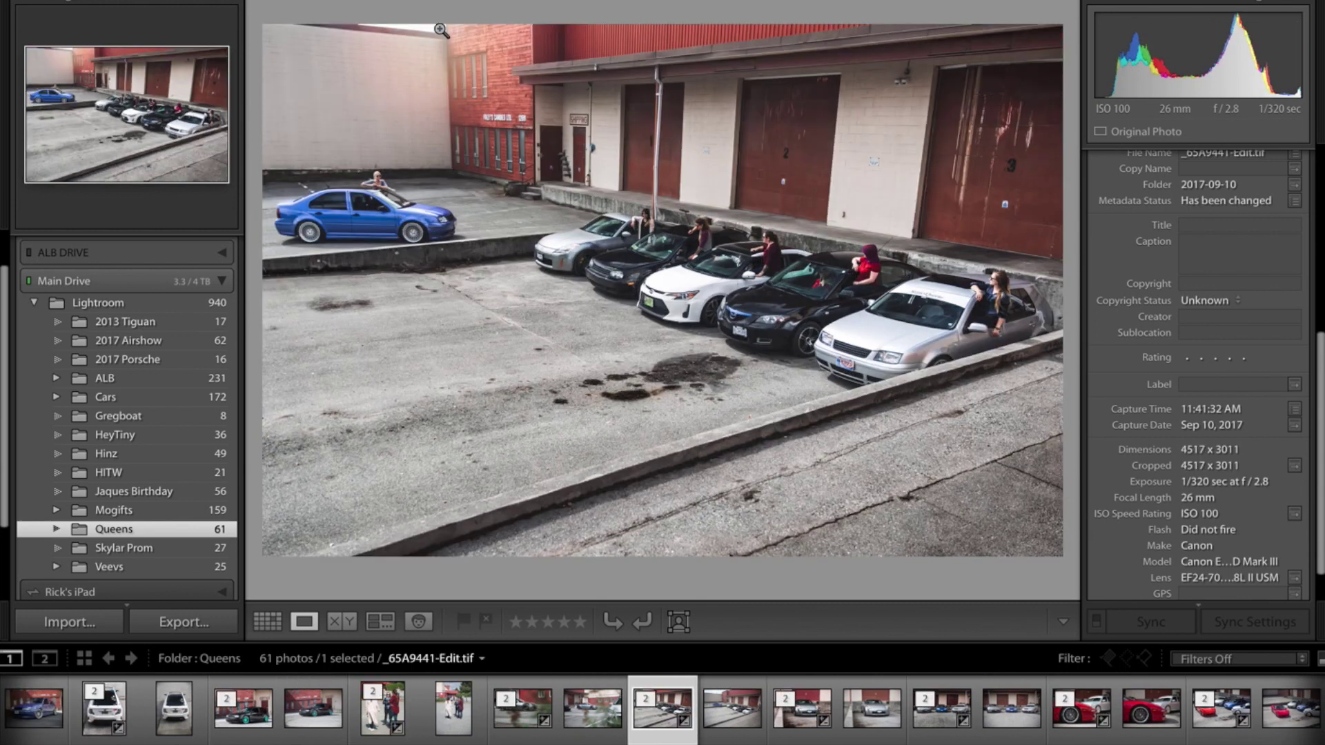
{"action": "left_click", "coordinate": [864, 725]}
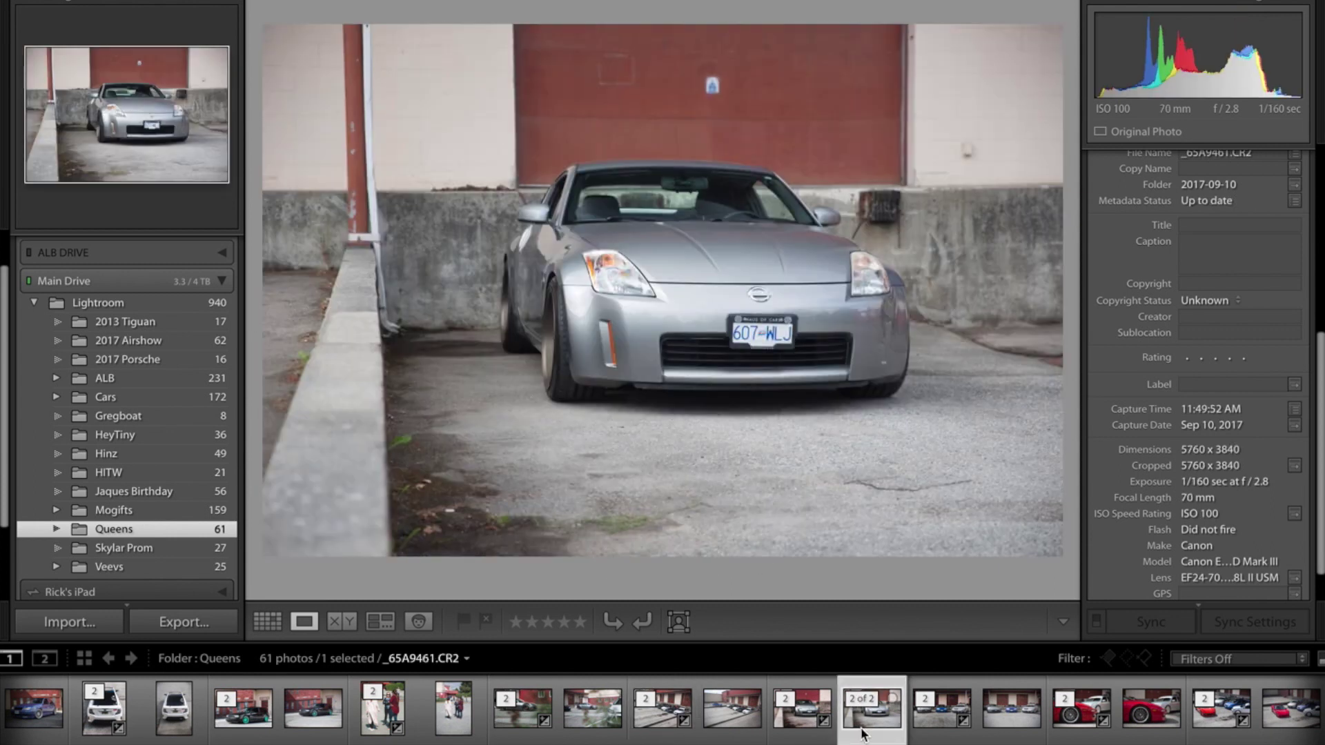
- View _65A9461-Edit.tif, then the three-car lineup's Edit.tif against its original
{"action": "key", "text": "Left"}
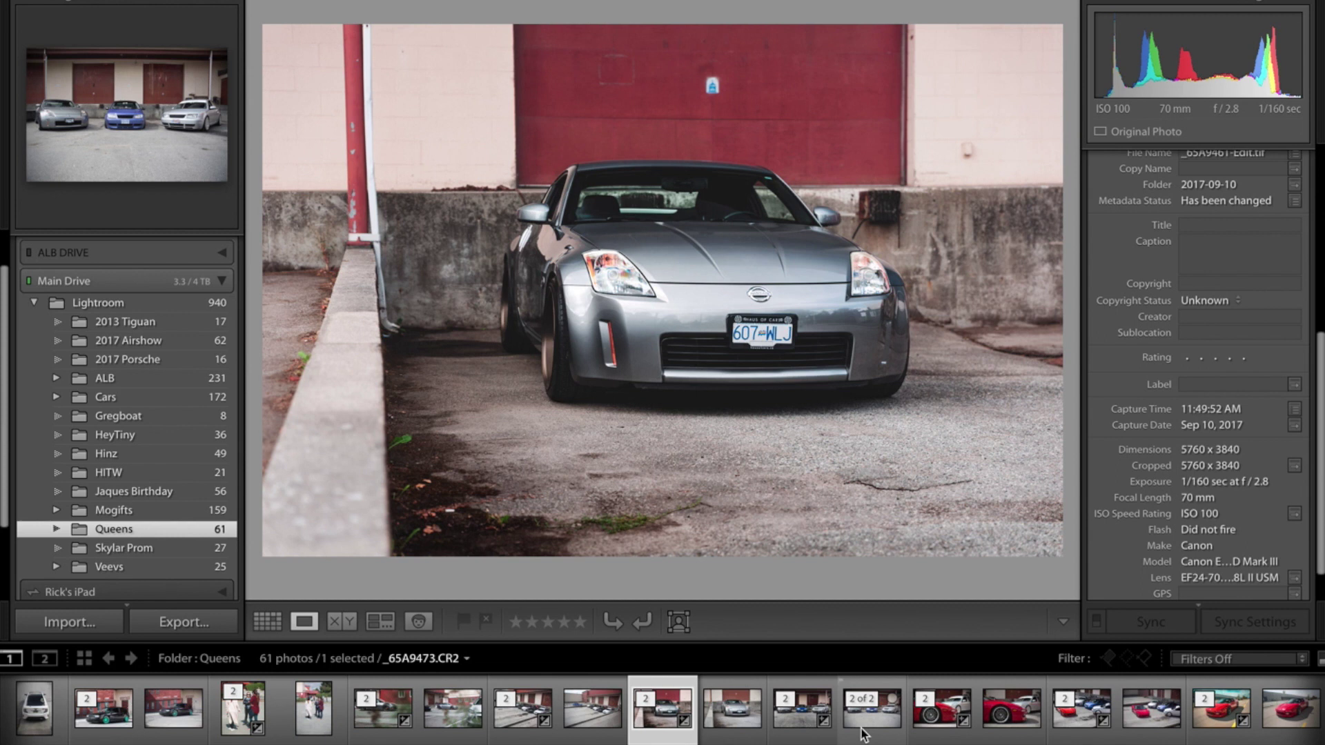
{"action": "left_click", "coordinate": [865, 732]}
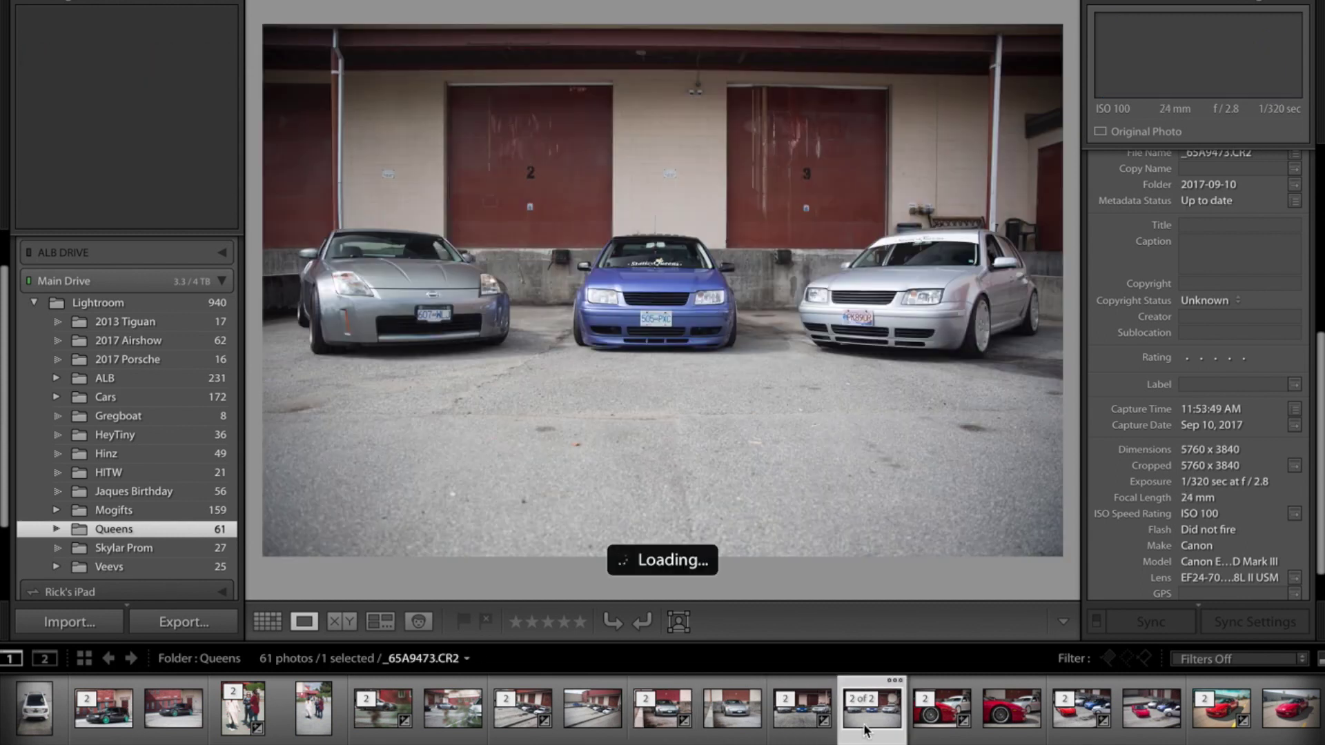
{"action": "key", "text": "Left"}
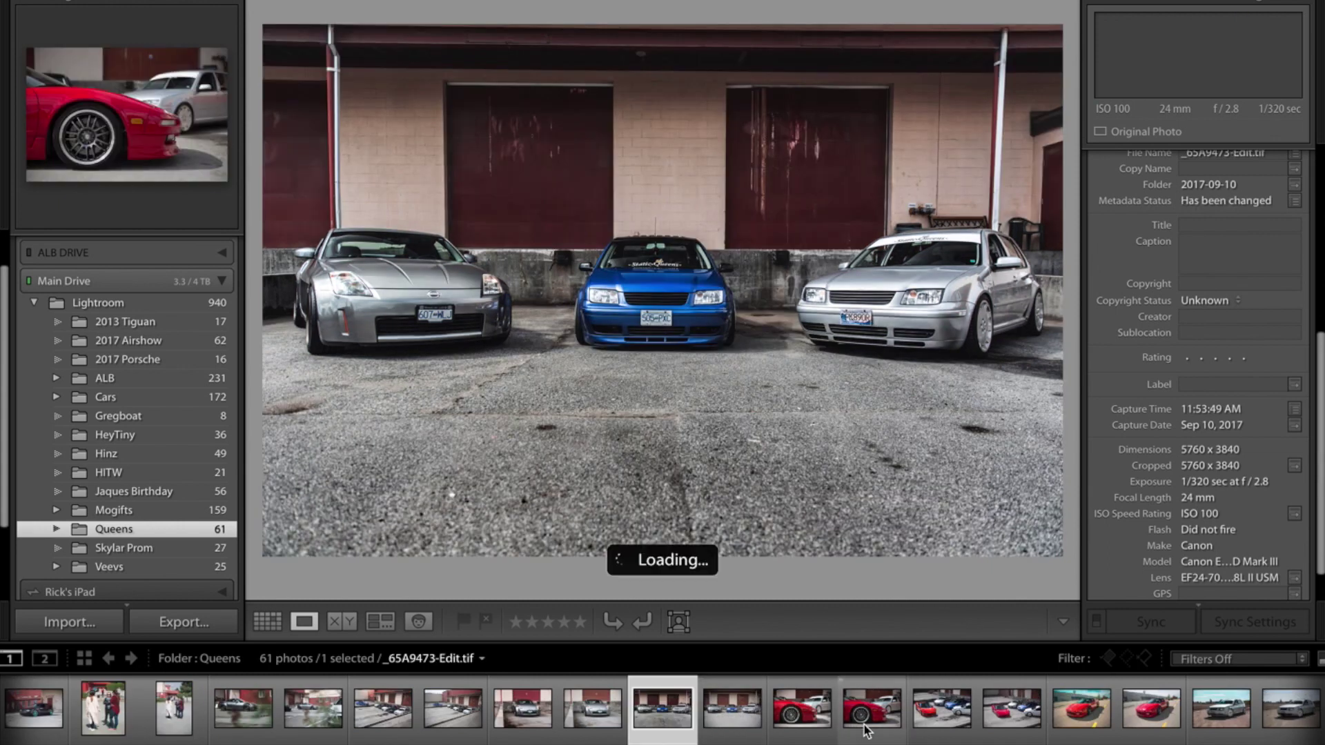
{"action": "key", "text": "Right"}
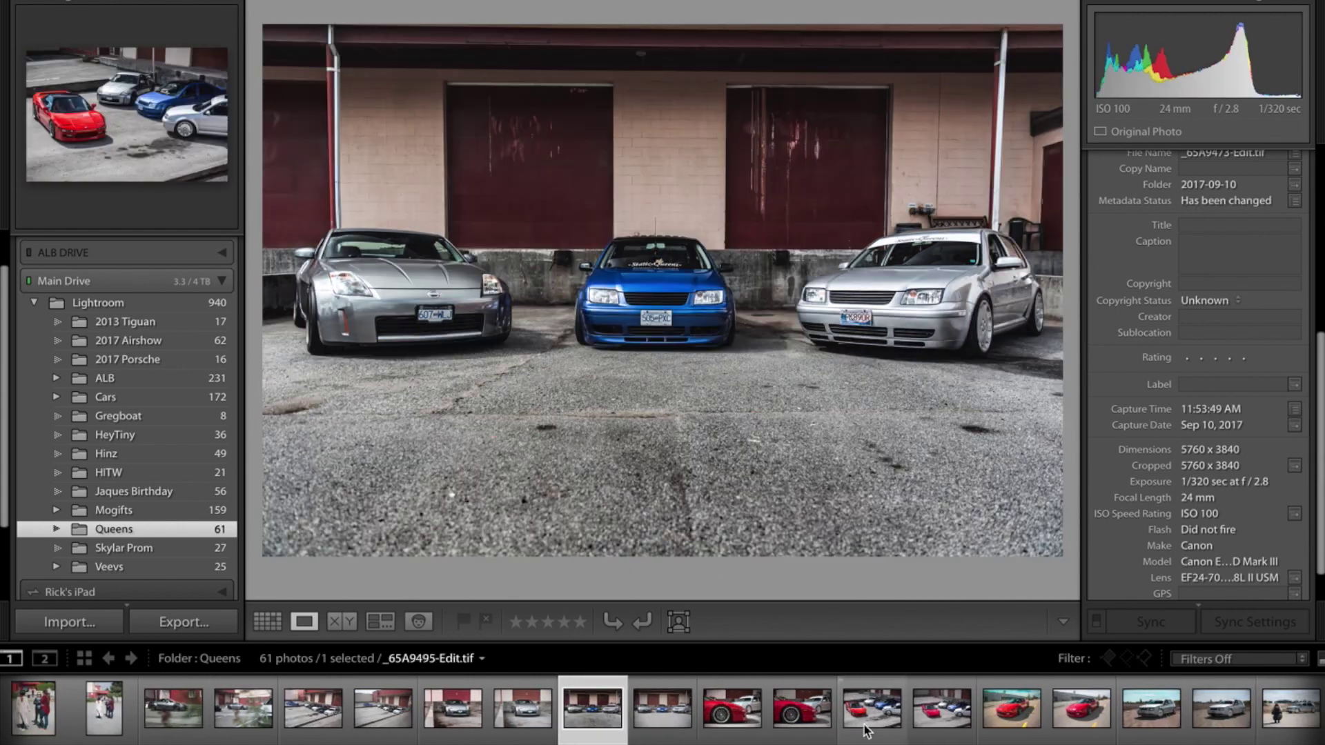
{"action": "key", "text": "Left"}
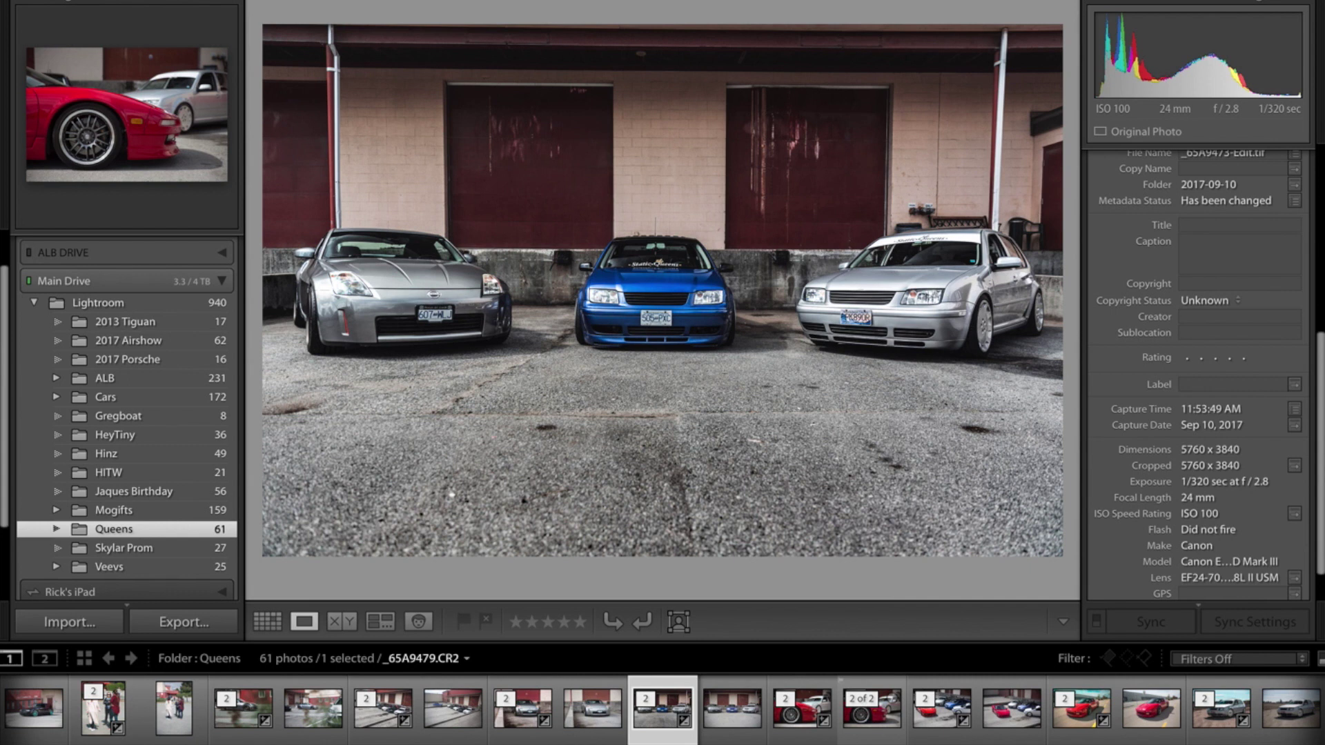
{"action": "key", "text": "d"}
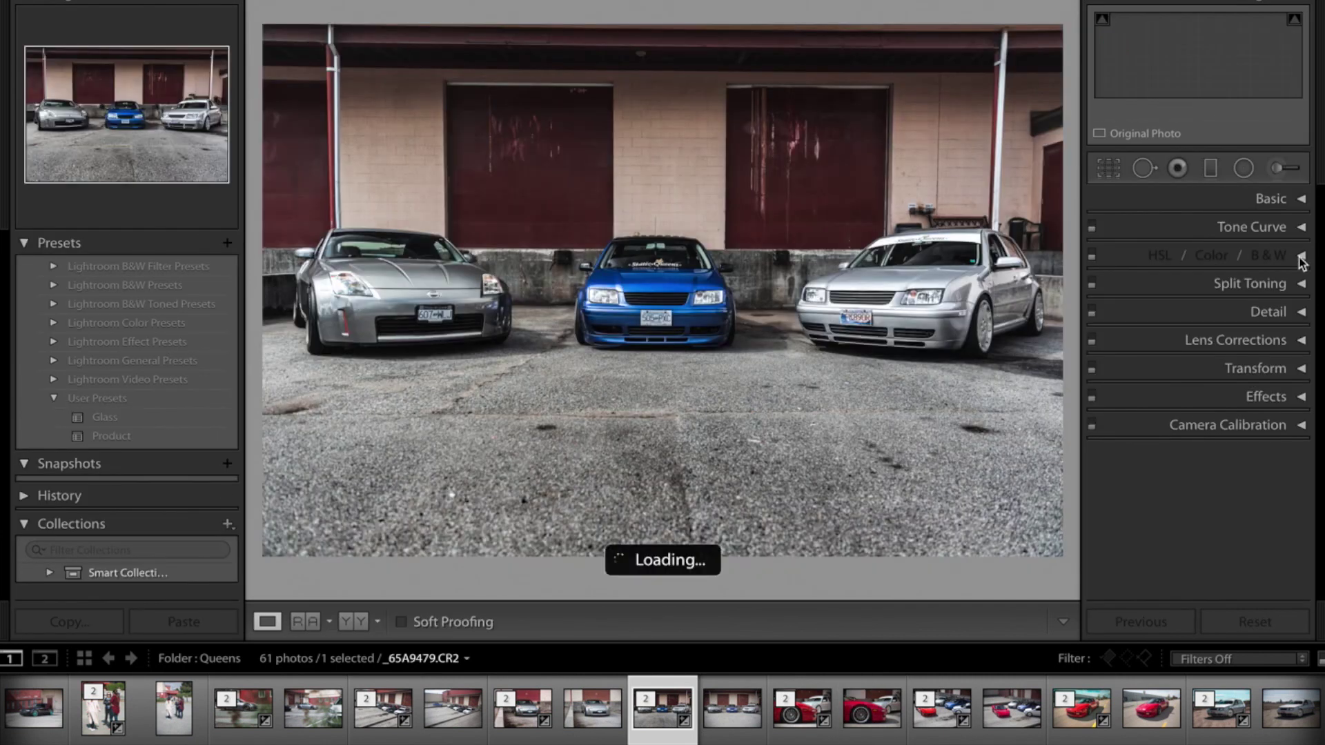
- Lower the Blue saturation in HSL to tone down the blue car
{"action": "left_click", "coordinate": [1289, 257]}
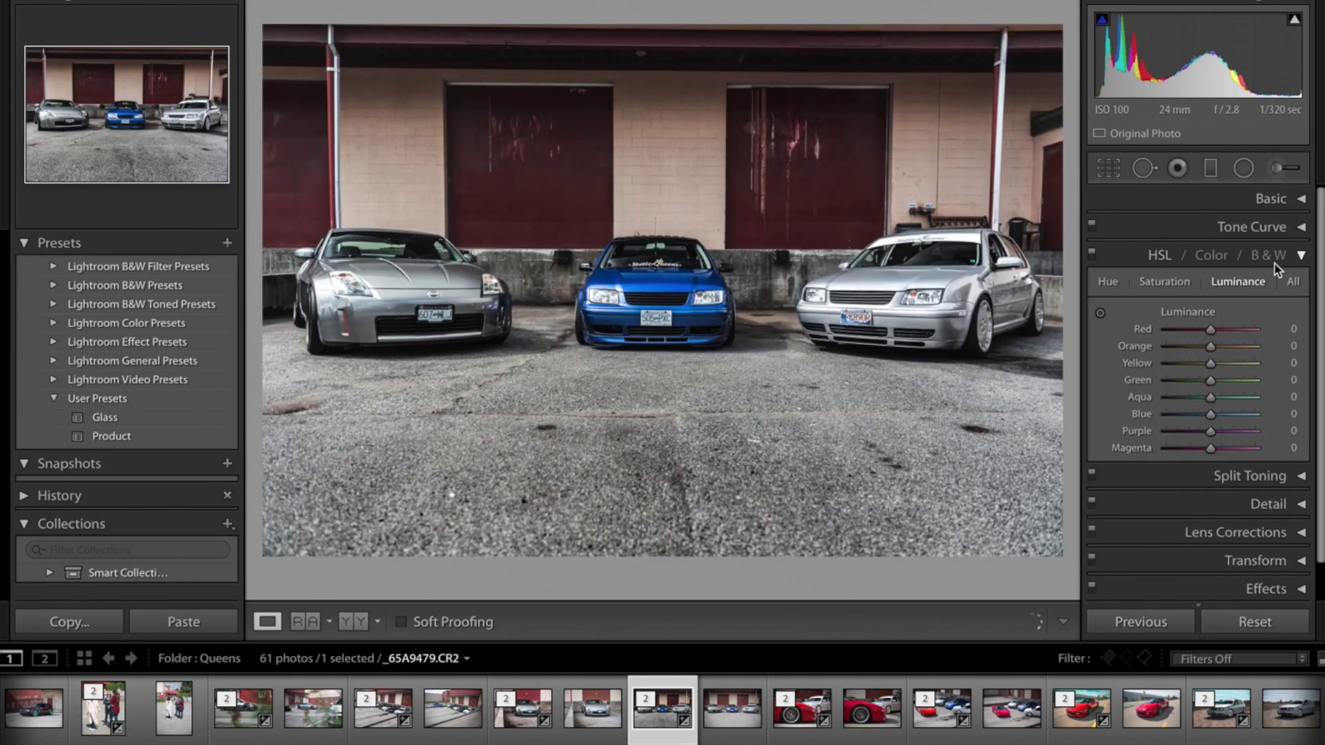
{"action": "left_click", "coordinate": [1182, 288]}
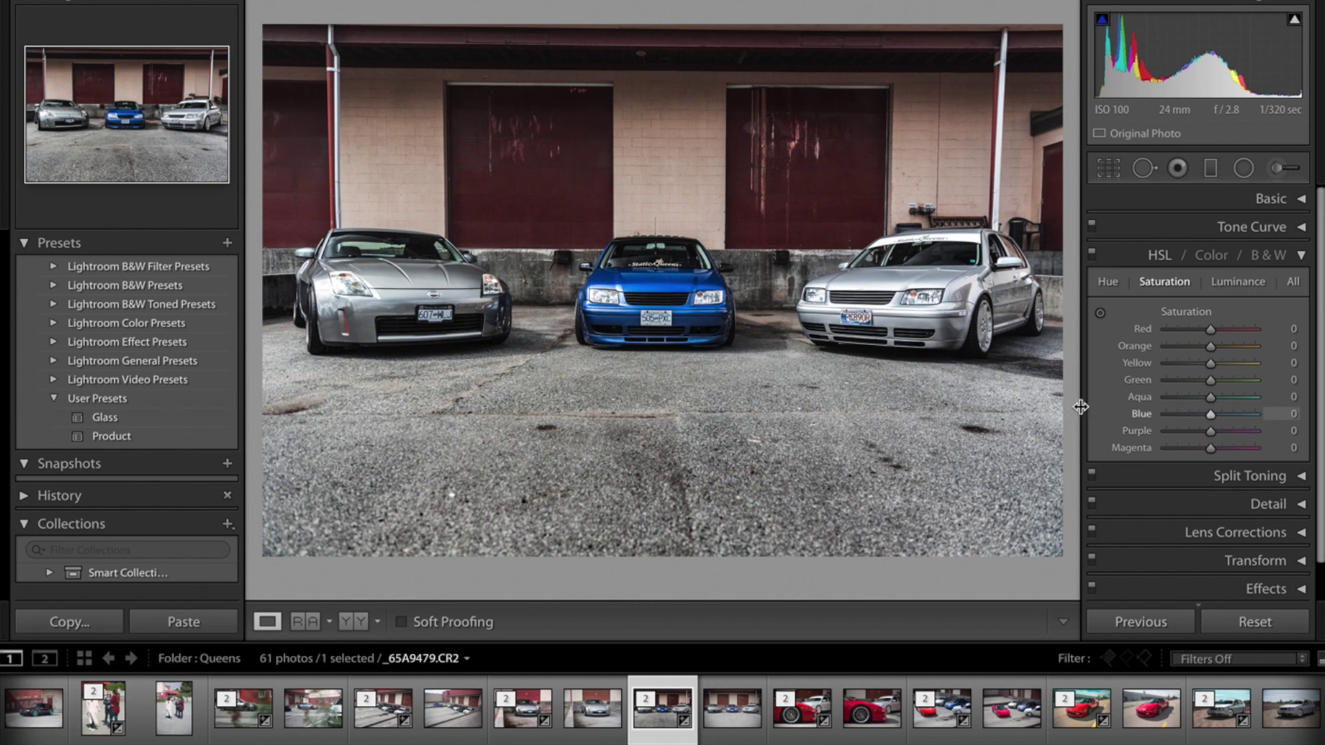
{"action": "mouse_move", "coordinate": [1211, 414]}
{"action": "left_mouse_down"}
{"action": "mouse_move", "coordinate": [1149, 412]}
{"action": "mouse_move", "coordinate": [1188, 416]}
{"action": "left_mouse_up"}
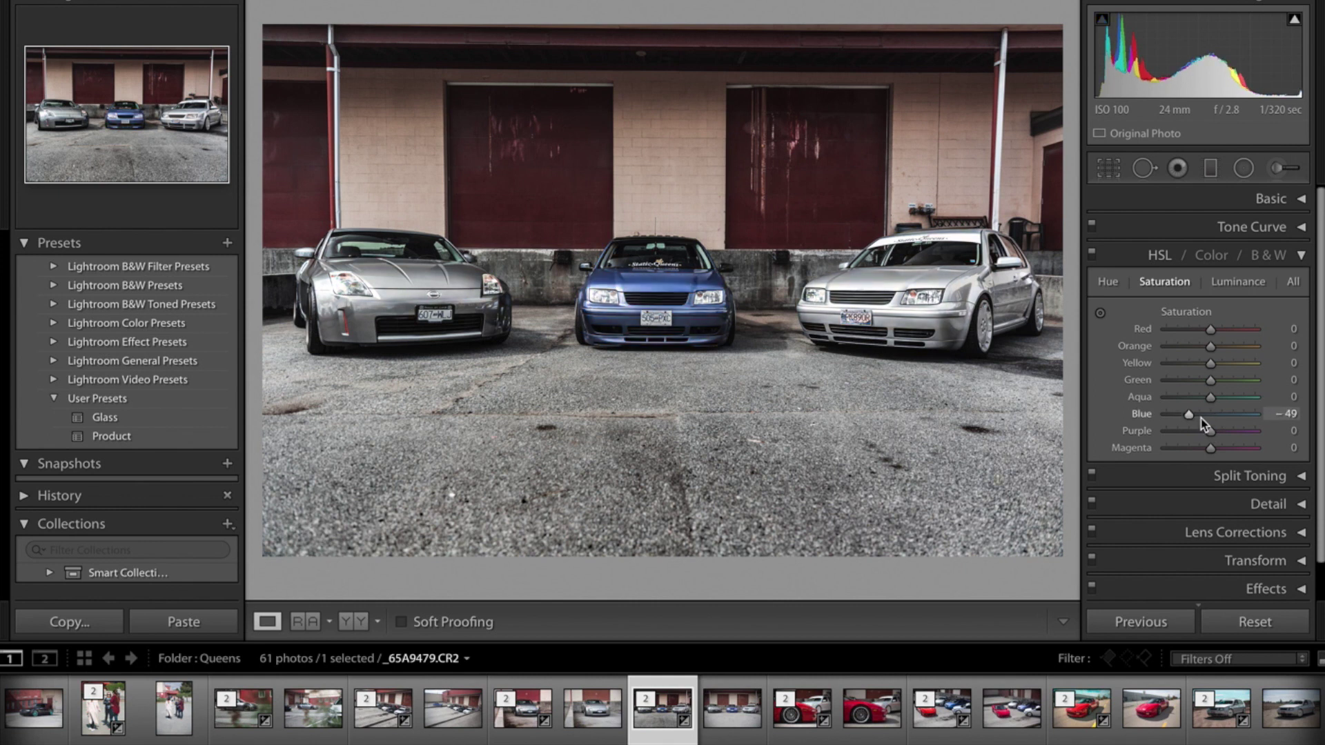
{"action": "left_click", "coordinate": [1201, 418]}
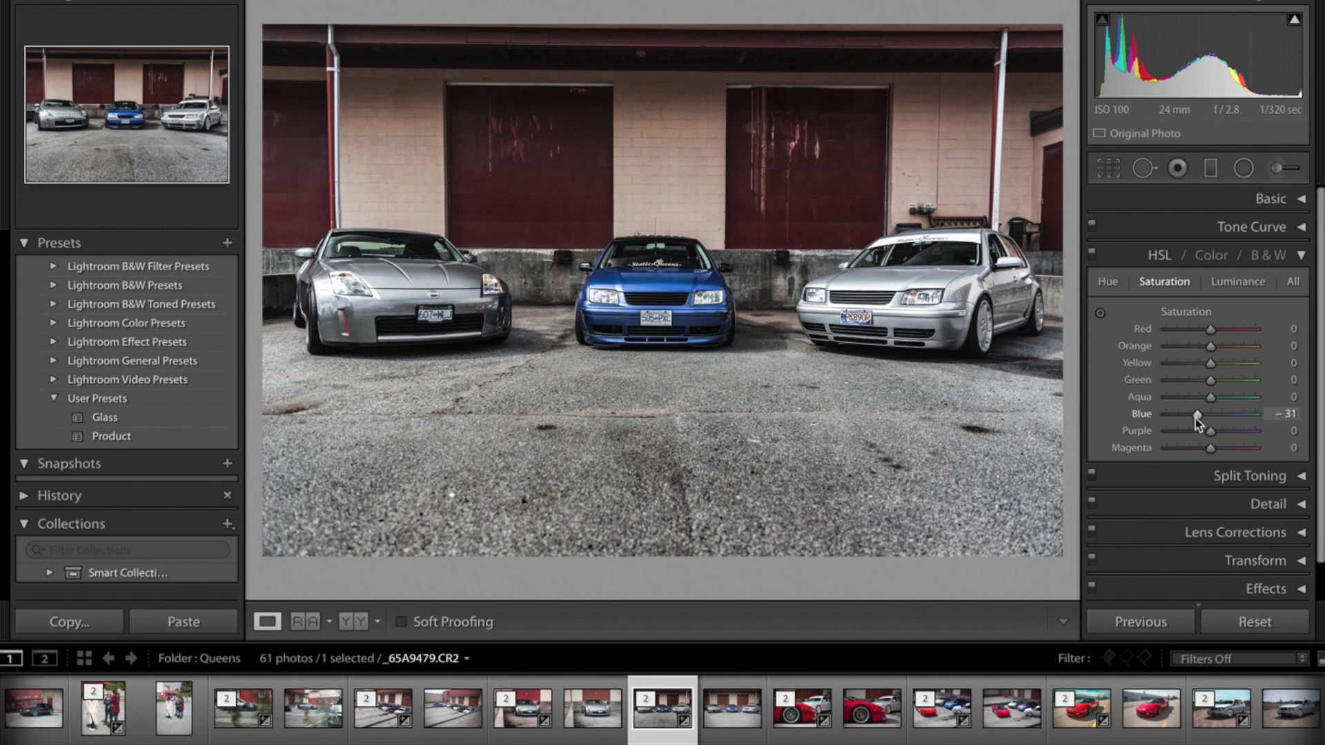
{"action": "left_click", "coordinate": [1302, 257]}
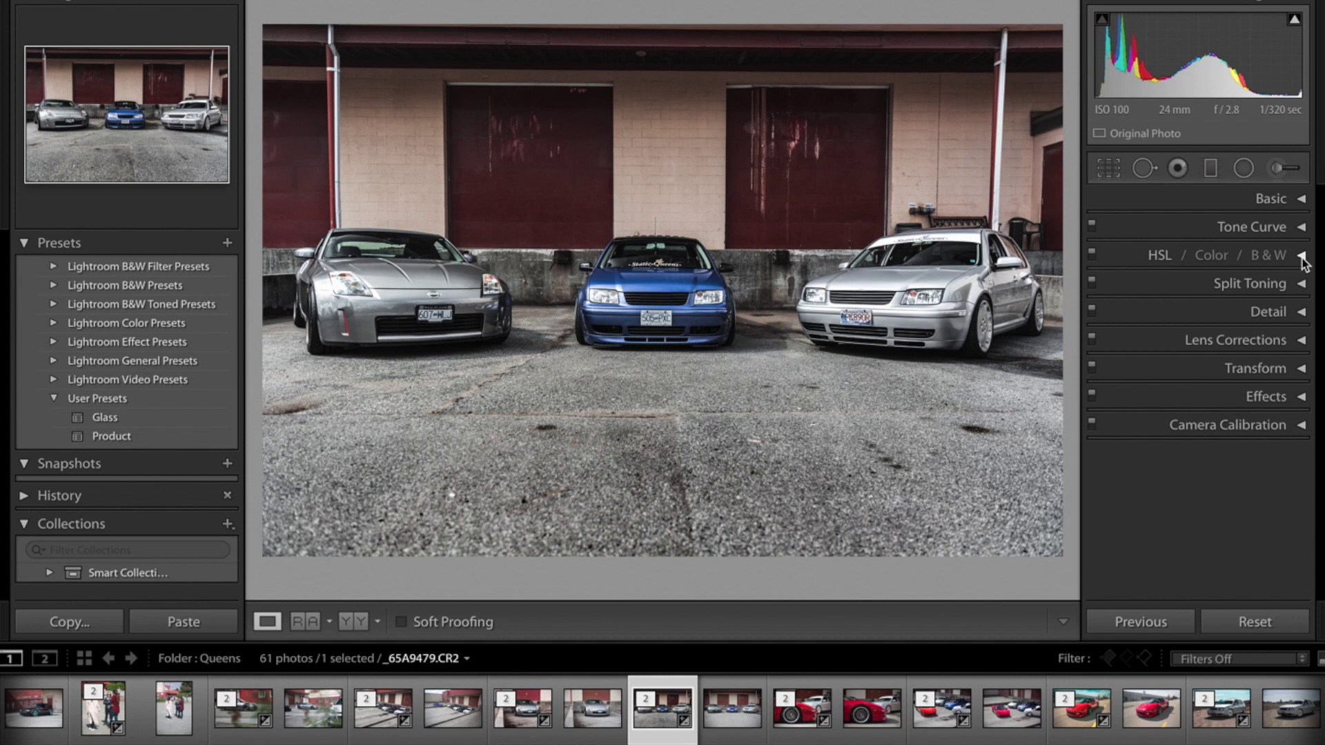
- Lower Contrast to −36 in Basic and return to the Library on the edited copy
{"action": "left_click", "coordinate": [1300, 198]}
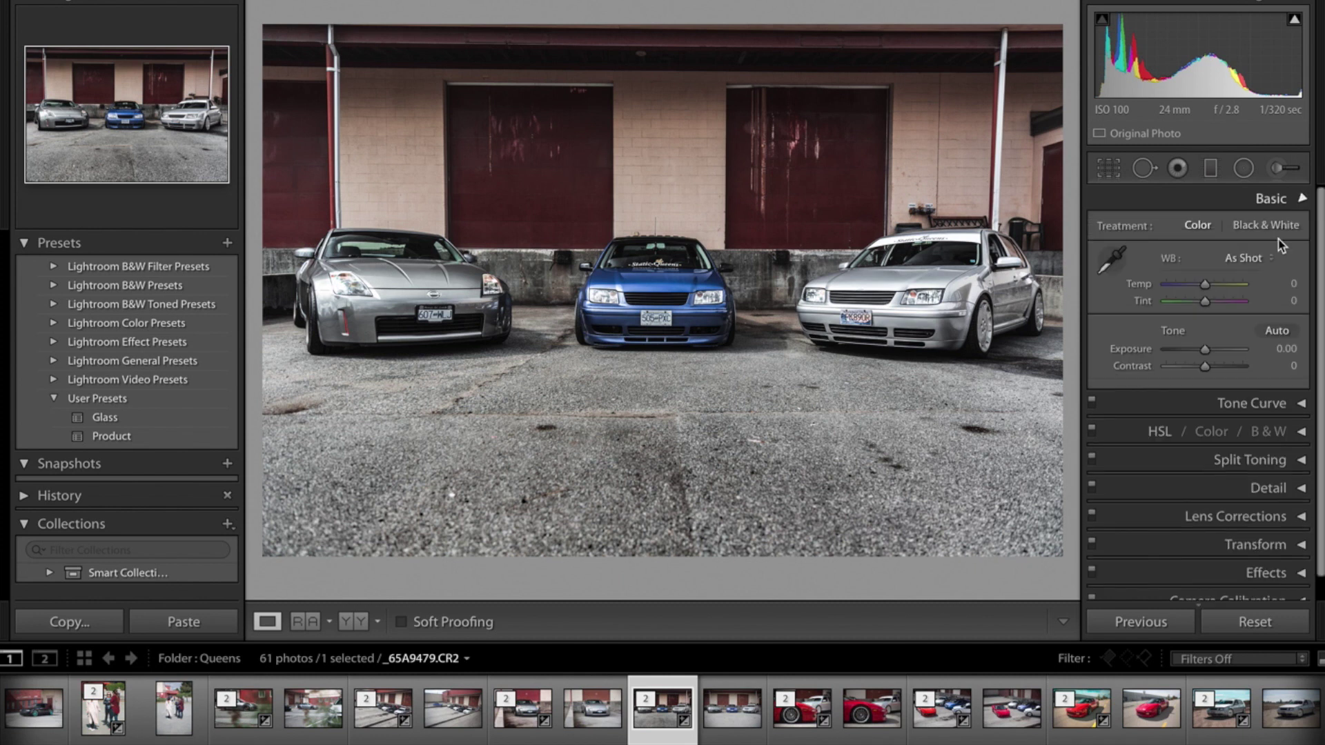
{"action": "mouse_move", "coordinate": [1205, 366]}
{"action": "left_mouse_down"}
{"action": "mouse_move", "coordinate": [1136, 370]}
{"action": "mouse_move", "coordinate": [1192, 370]}
{"action": "left_mouse_up"}
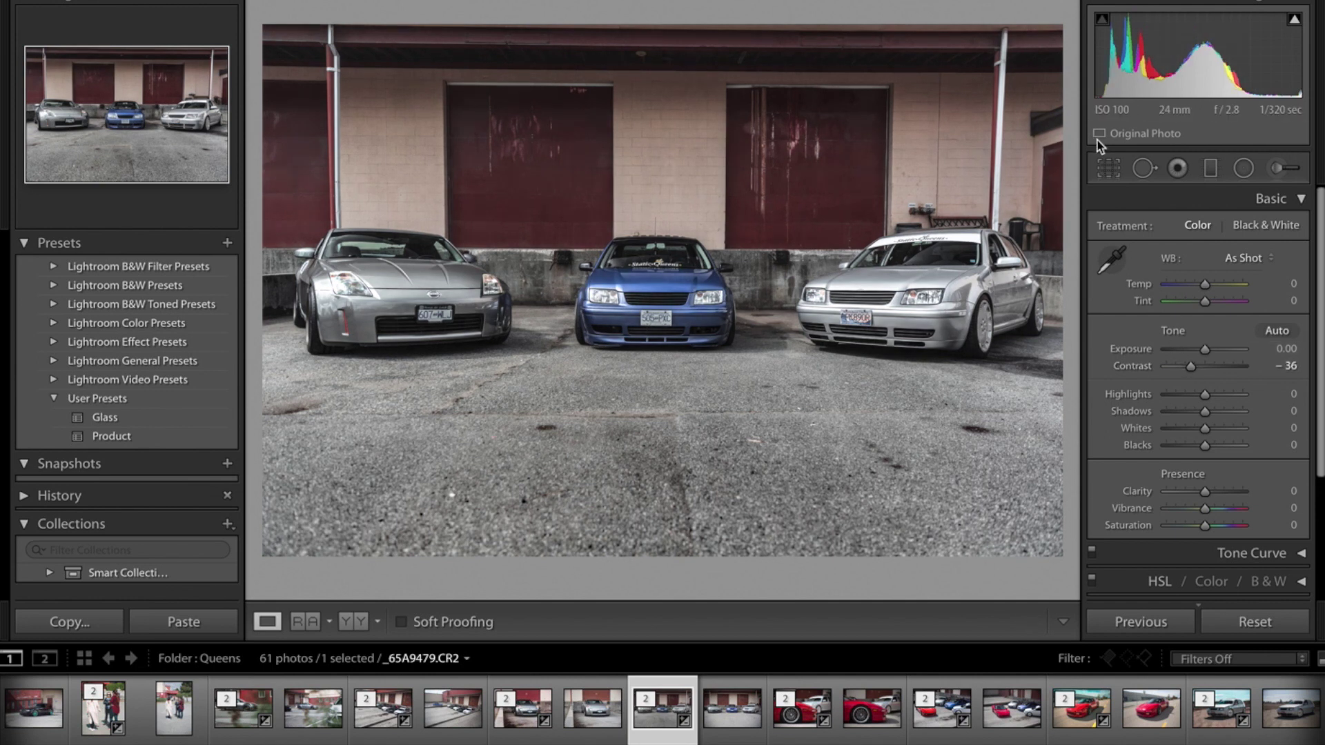
{"action": "key", "text": "Right"}
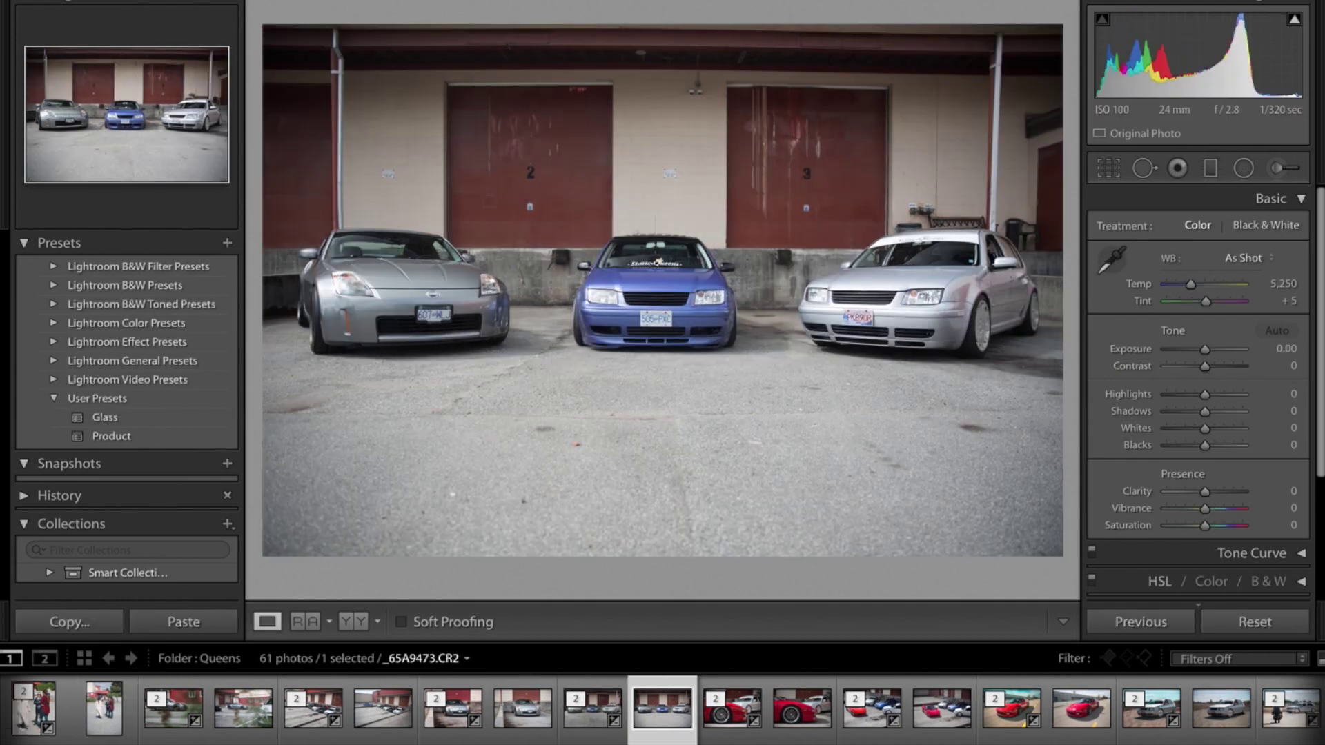
{"action": "key", "text": "e"}
{"action": "key", "text": "Left"}
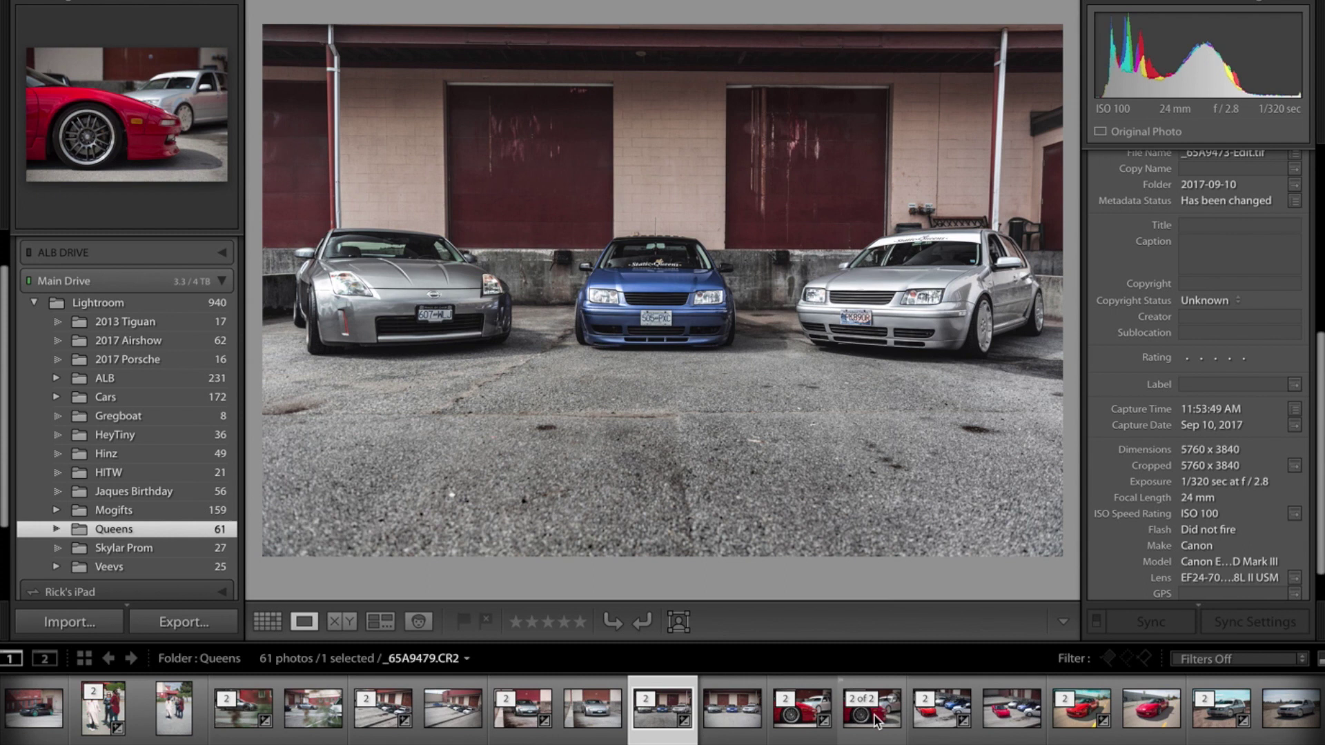
- Flip the red NSX wheel close-up between its original and edited versions
{"action": "left_click", "coordinate": [875, 718]}
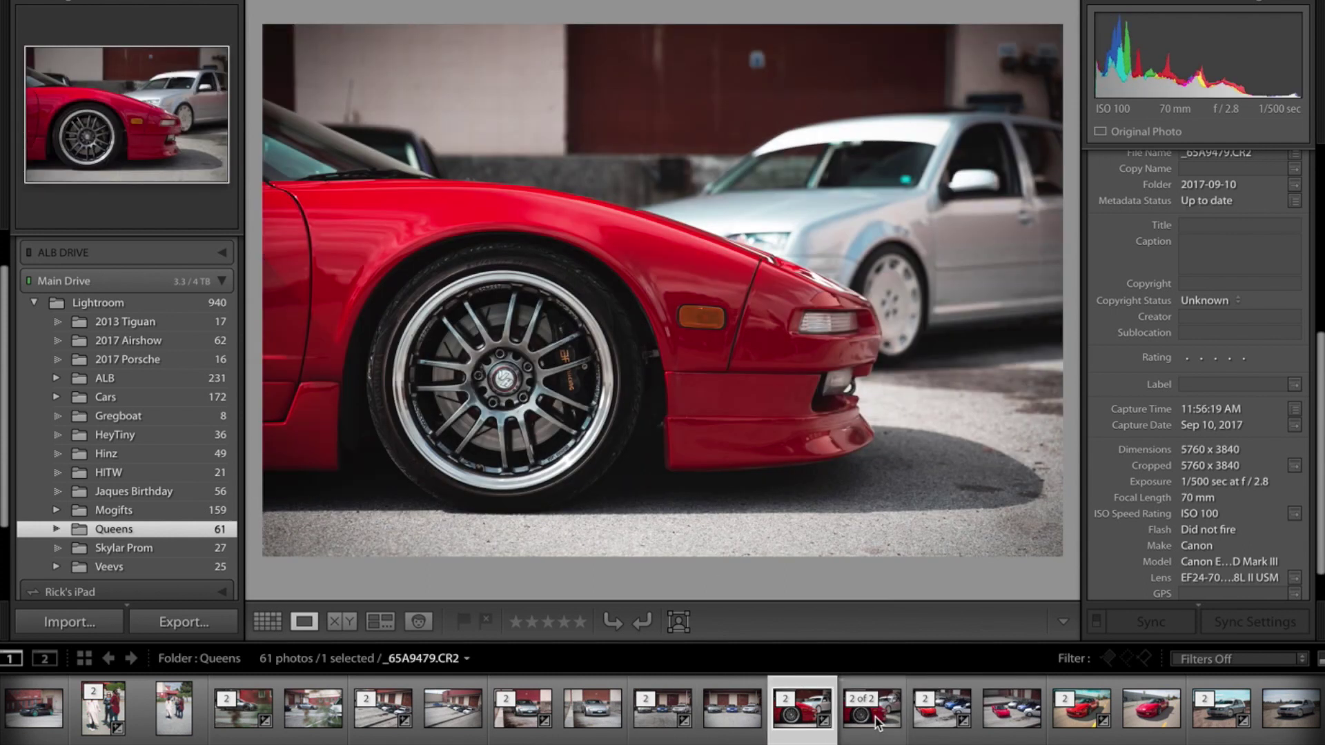
{"action": "key", "text": "Right"}
{"action": "key", "text": "Left"}
{"action": "key", "text": "Right"}
{"action": "key", "text": "Left"}
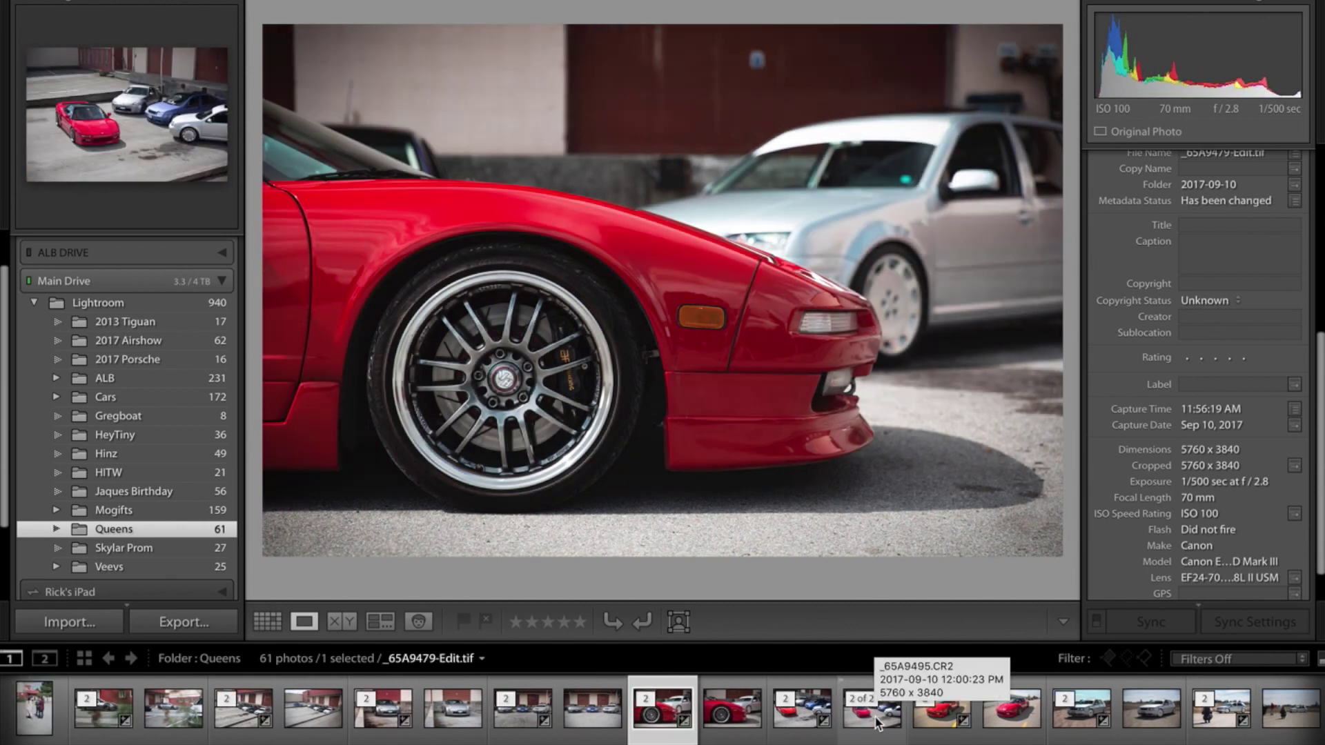
{"action": "key", "text": "Right"}
{"action": "key", "text": "Left"}
{"action": "key", "text": "Right"}
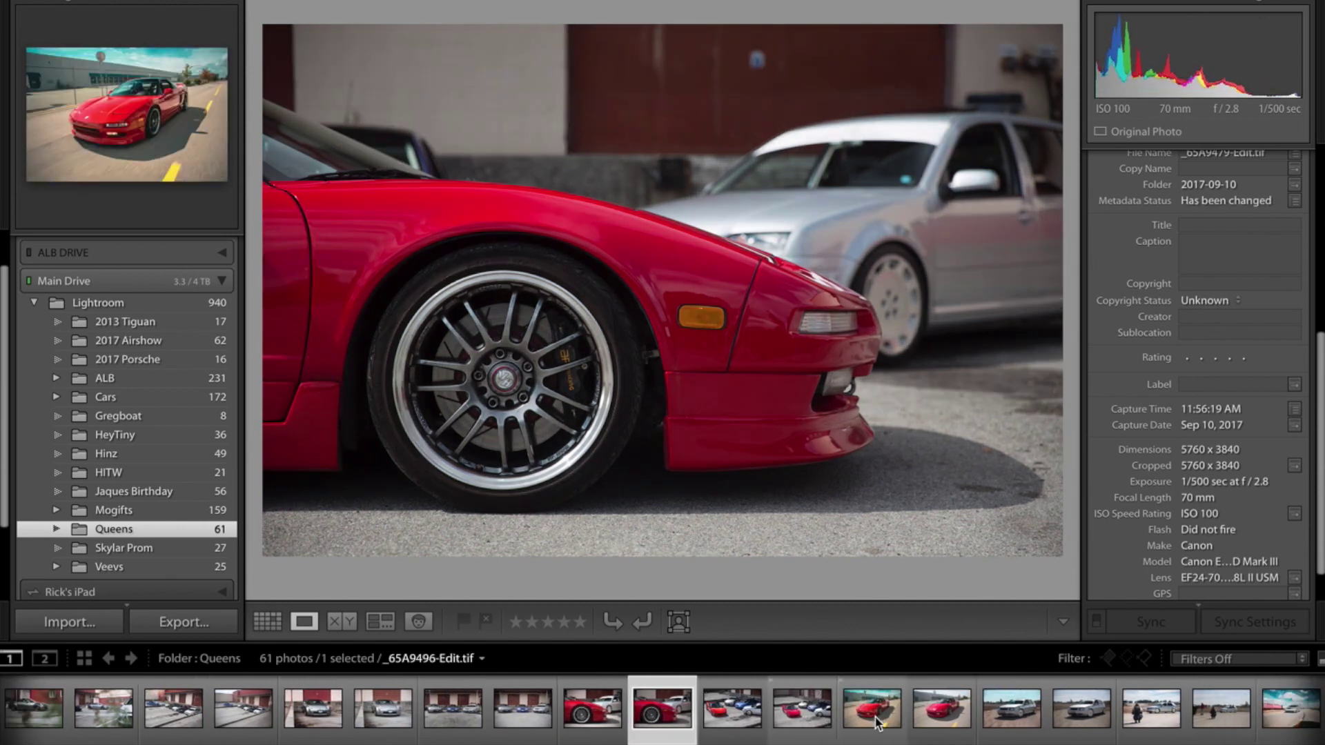
{"action": "key", "text": "Left"}
{"action": "key", "text": "Right"}
{"action": "key", "text": "Left"}
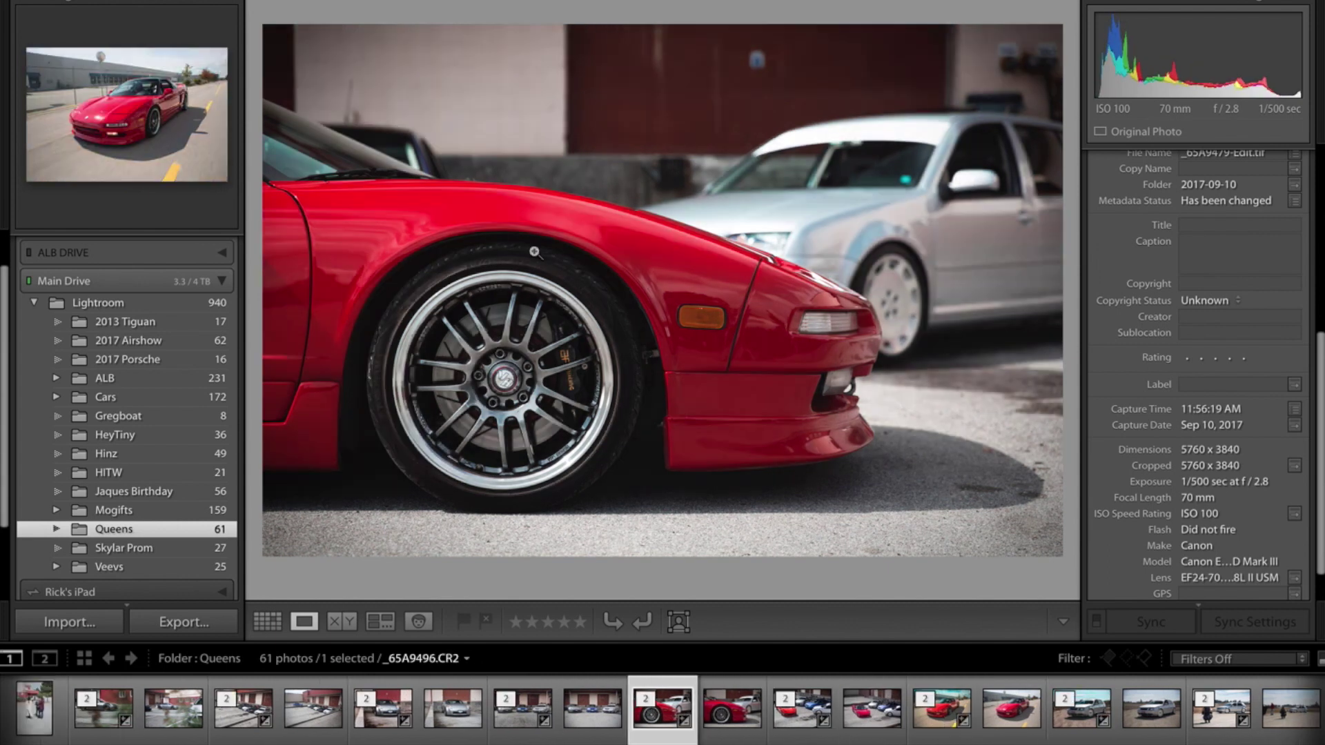
- Compare the NSX and parked cars photo's original with its edit
{"action": "left_click", "coordinate": [871, 710]}
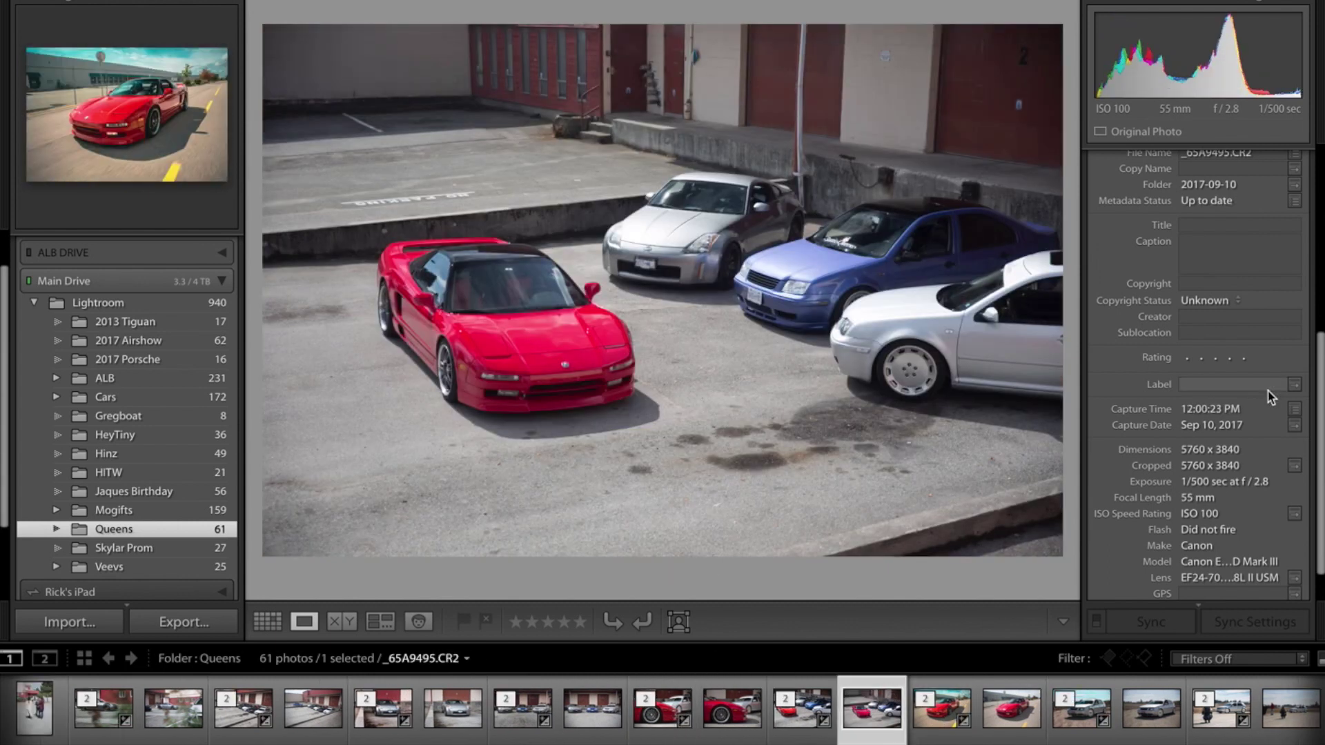
{"action": "key", "text": "Left"}
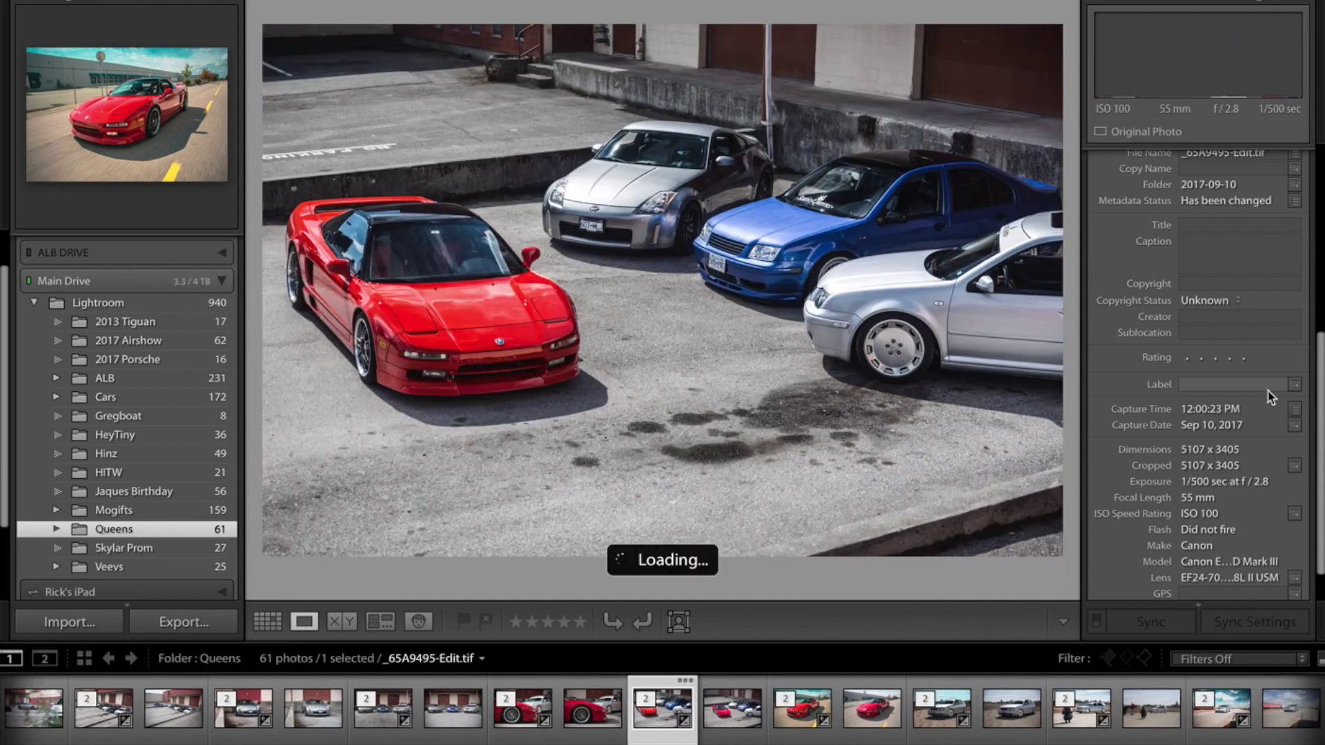
{"action": "key", "text": "Right"}
{"action": "key", "text": "Left"}
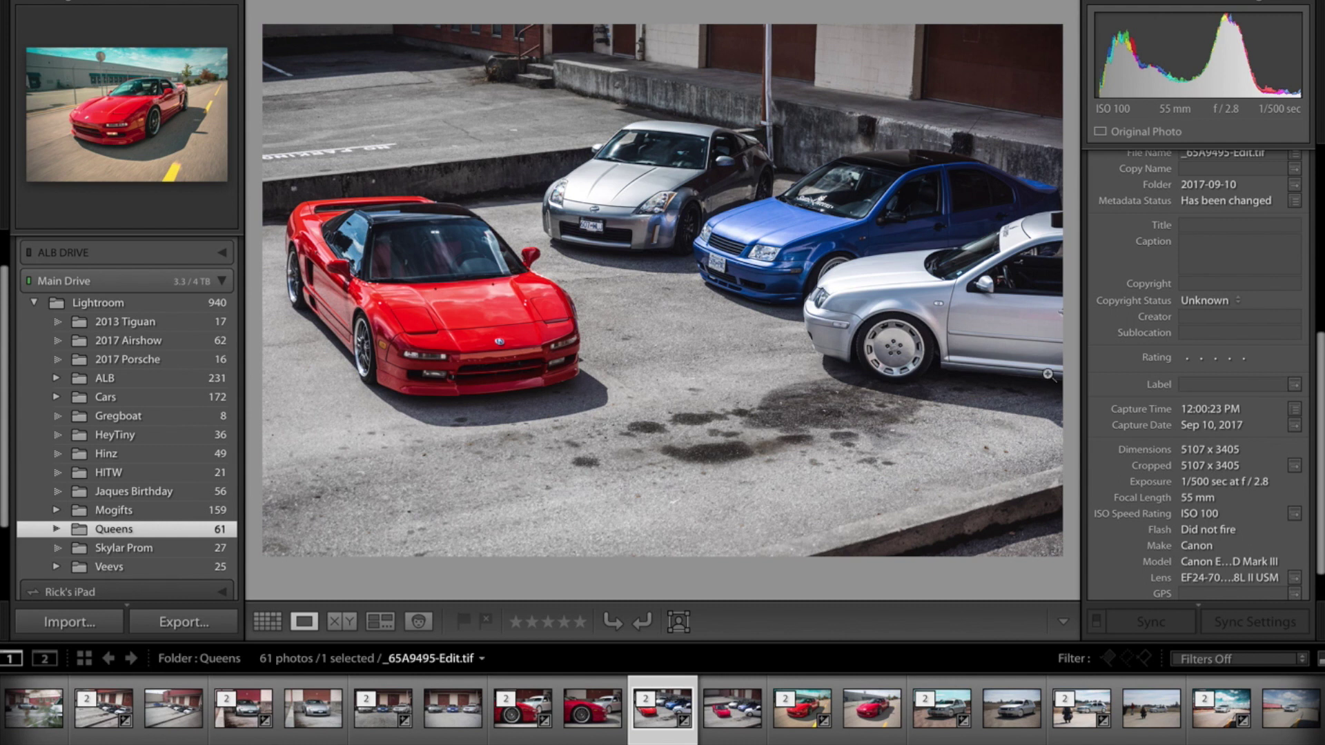
- Compare the red NSX road shot's original with _65A9496-Edit.tif, ending on the edit
{"action": "left_click", "coordinate": [881, 735]}
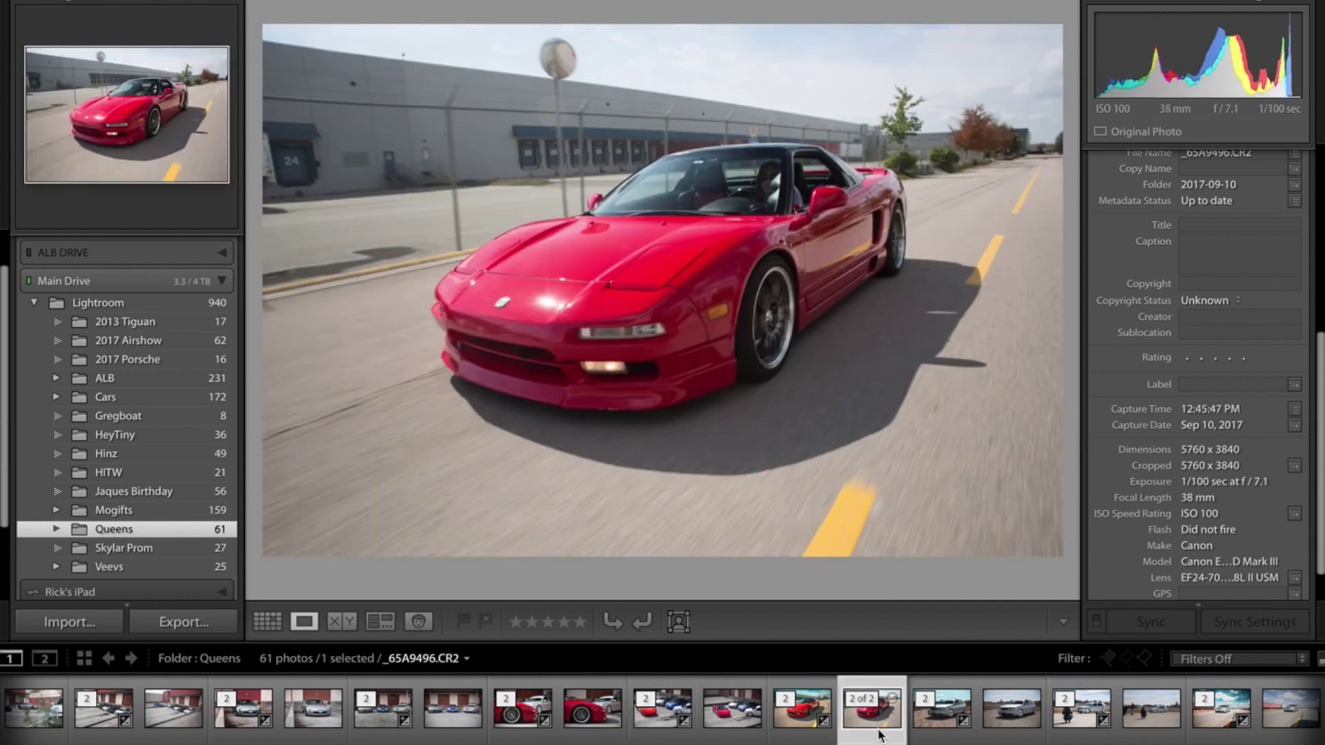
{"action": "key", "text": "Left"}
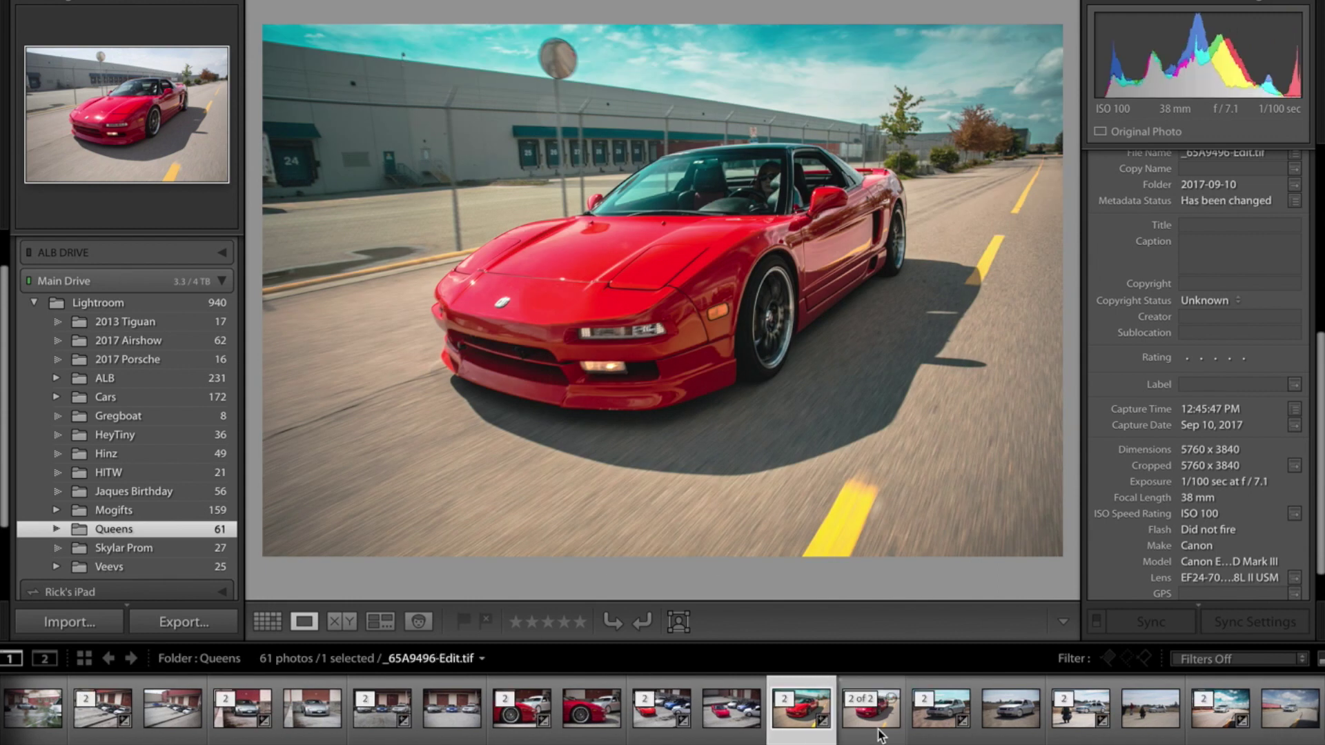
{"action": "key", "text": "Right"}
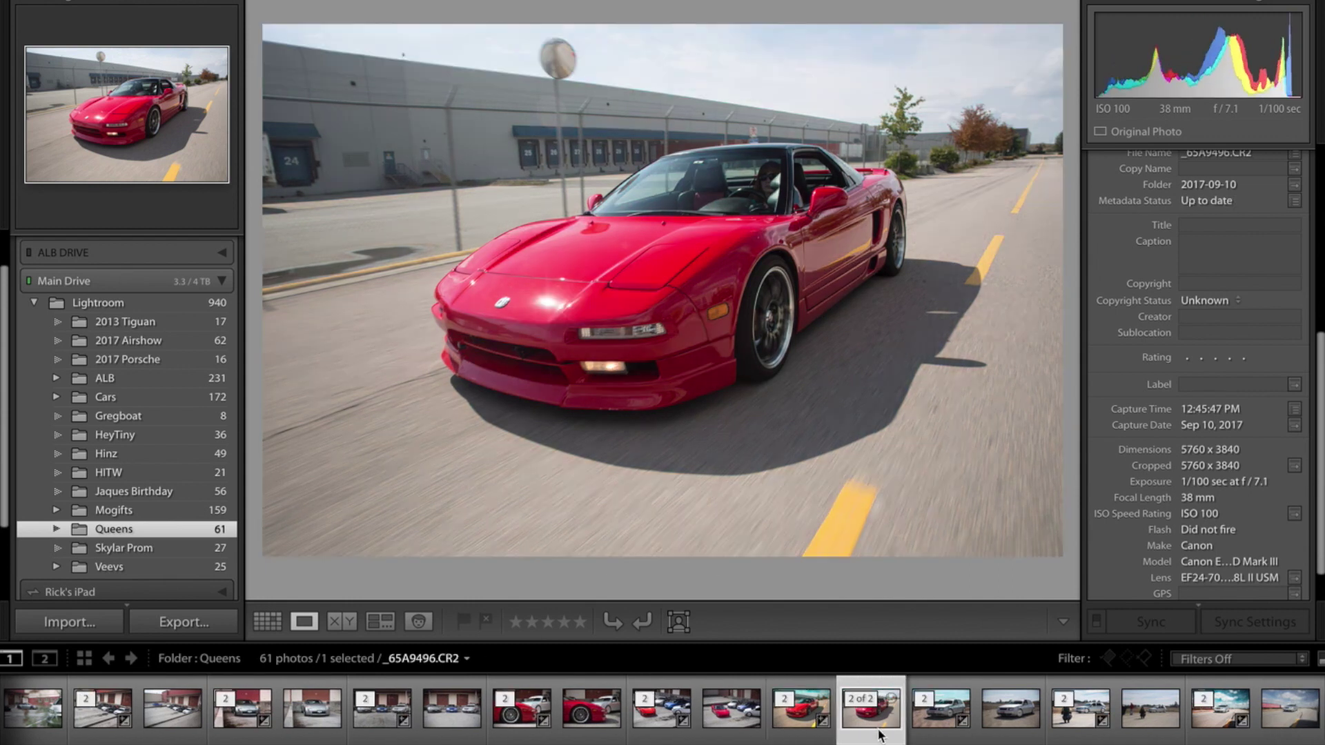
{"action": "key", "text": "Left"}
{"action": "key", "text": "Right"}
{"action": "key", "text": "Left"}
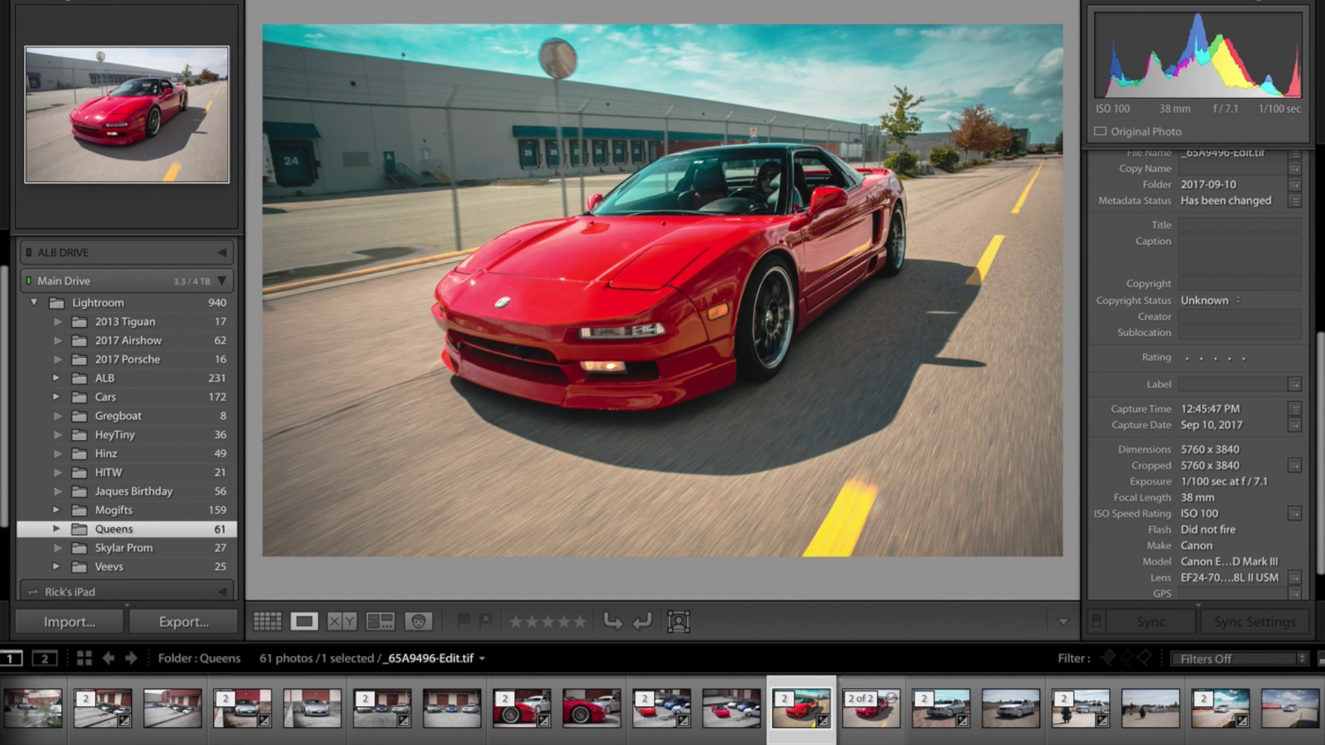
{"action": "key", "text": "d"}
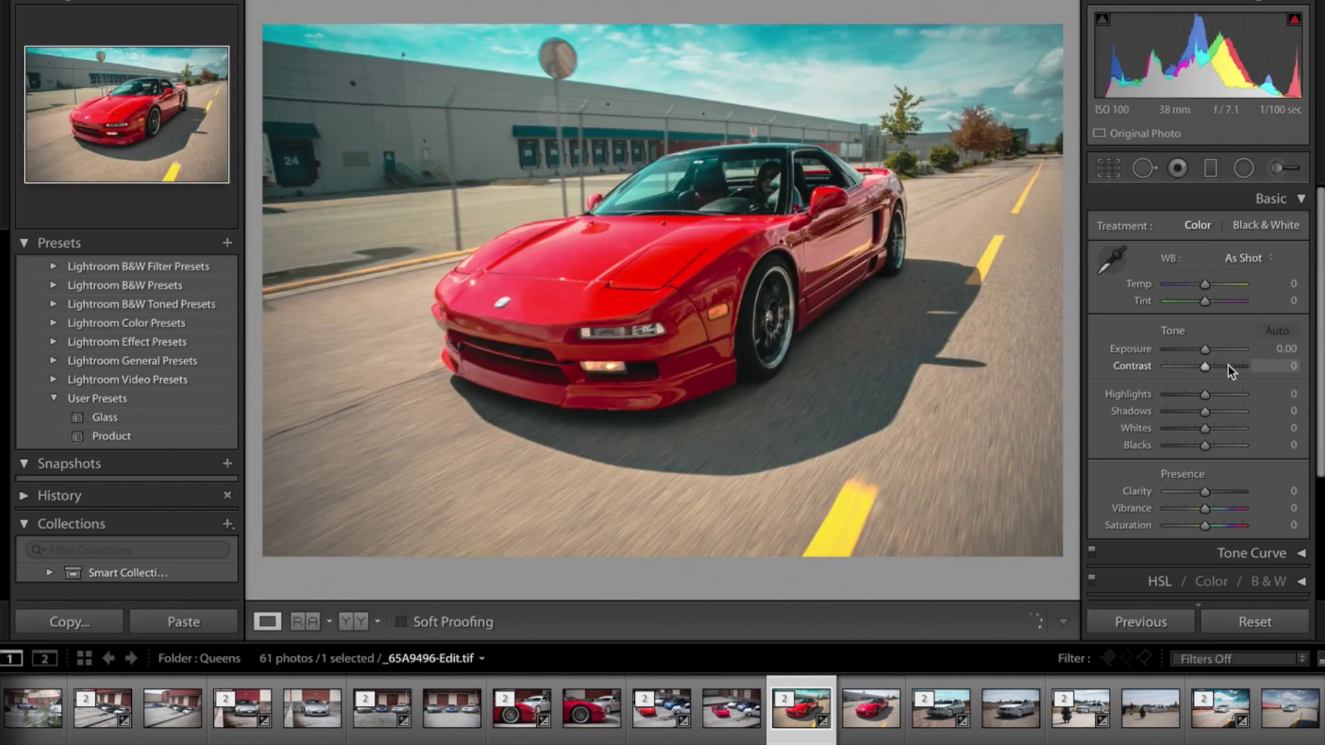
- Lower overall Saturation and set HSL saturation to red +13, orange −36, yellow −27
{"action": "mouse_move", "coordinate": [1206, 528]}
{"action": "left_mouse_down"}
{"action": "mouse_move", "coordinate": [1132, 531]}
{"action": "mouse_move", "coordinate": [1203, 530]}
{"action": "left_mouse_up"}
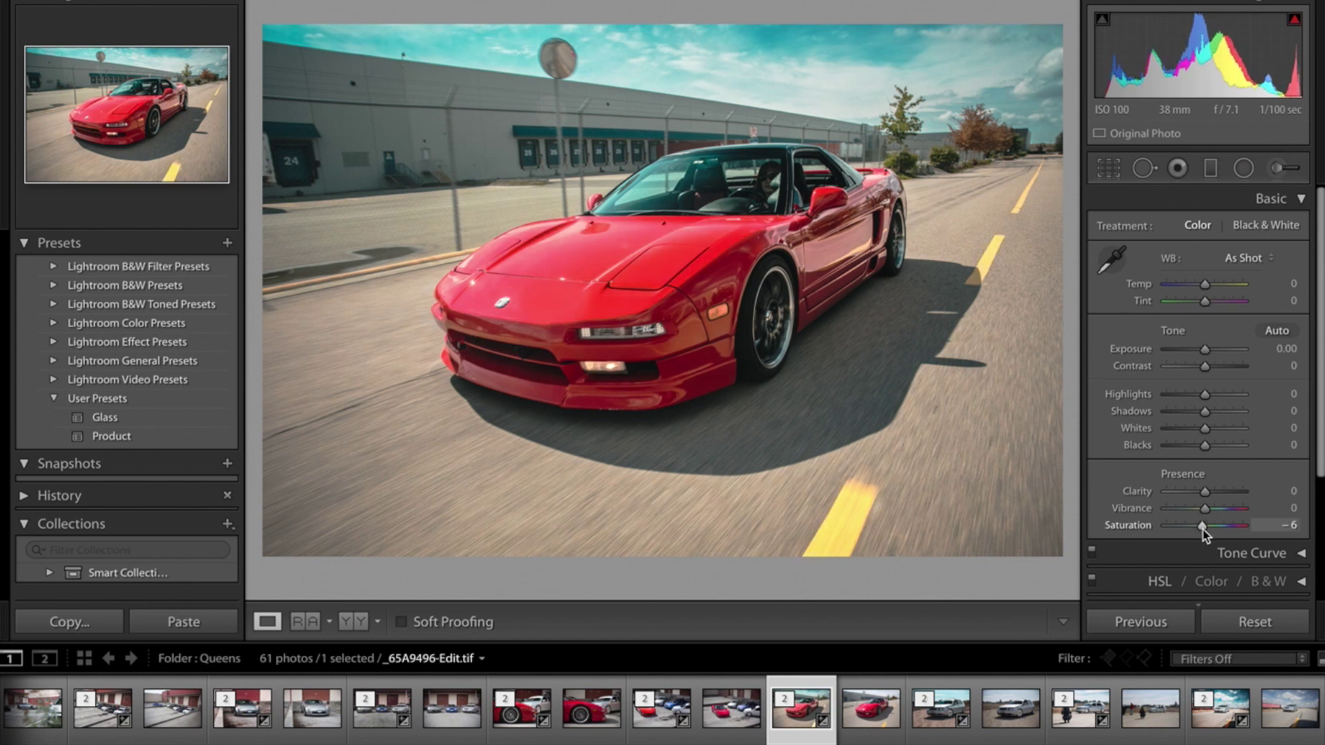
{"action": "left_click", "coordinate": [1300, 198]}
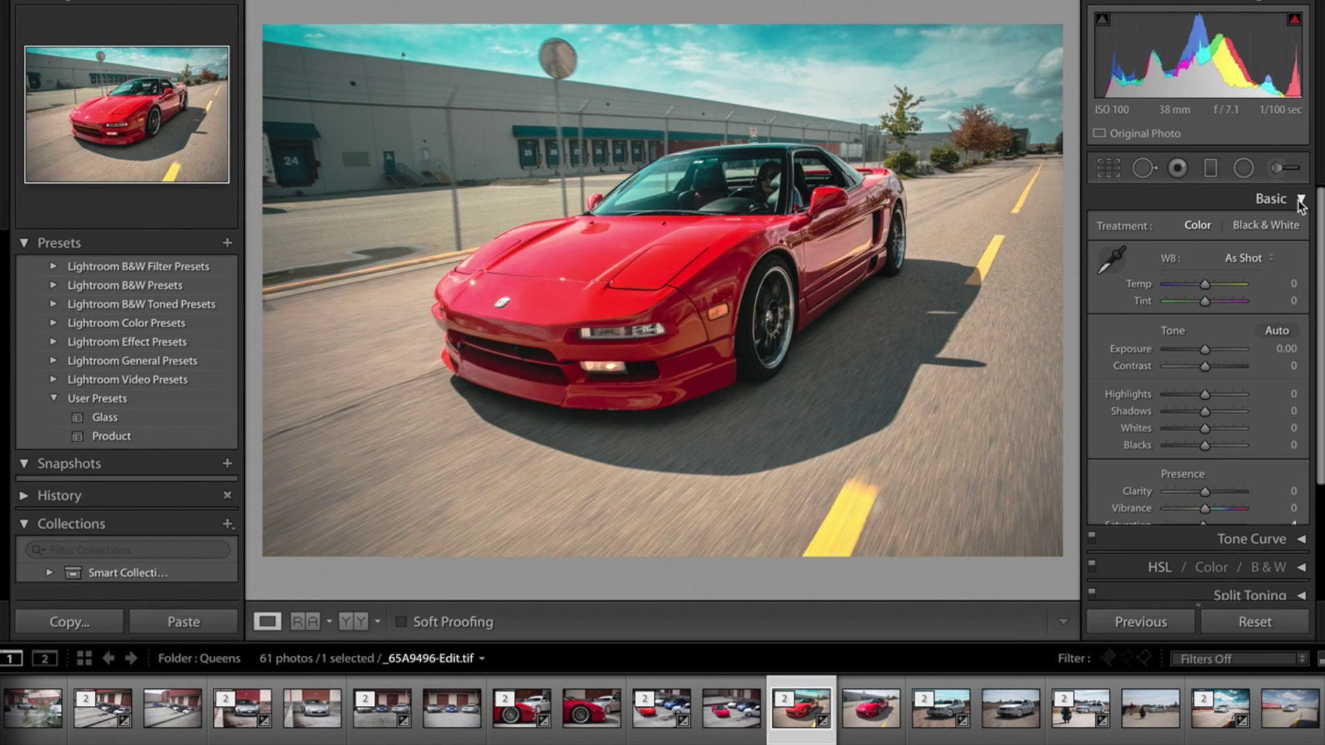
{"action": "left_click", "coordinate": [1302, 257]}
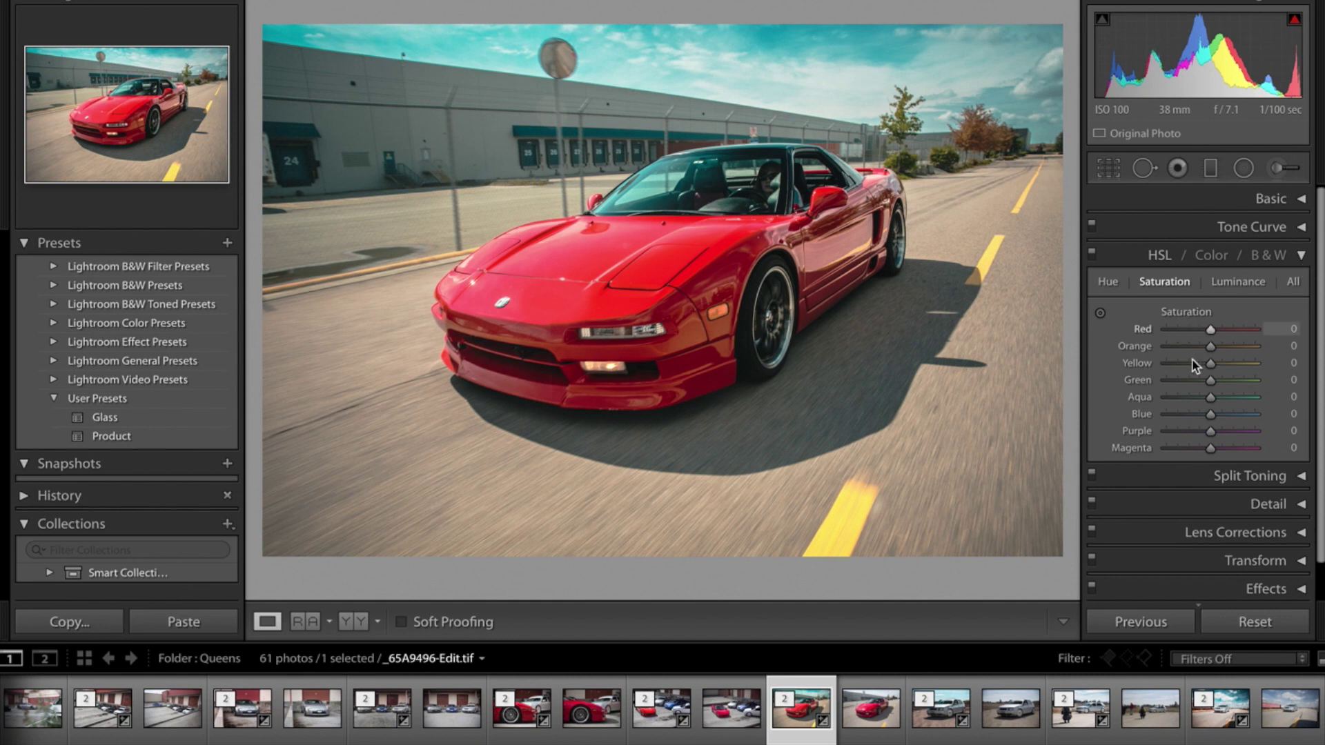
{"action": "mouse_move", "coordinate": [1210, 365]}
{"action": "left_mouse_down"}
{"action": "mouse_move", "coordinate": [1153, 376]}
{"action": "mouse_move", "coordinate": [1201, 379]}
{"action": "mouse_move", "coordinate": [1156, 351]}
{"action": "mouse_move", "coordinate": [1205, 355]}
{"action": "mouse_move", "coordinate": [1132, 330]}
{"action": "mouse_move", "coordinate": [1252, 336]}
{"action": "mouse_move", "coordinate": [1160, 358]}
{"action": "mouse_move", "coordinate": [1192, 366]}
{"action": "mouse_move", "coordinate": [1147, 376]}
{"action": "mouse_move", "coordinate": [1276, 374]}
{"action": "mouse_move", "coordinate": [1190, 379]}
{"action": "mouse_move", "coordinate": [1200, 385]}
{"action": "left_mouse_up"}
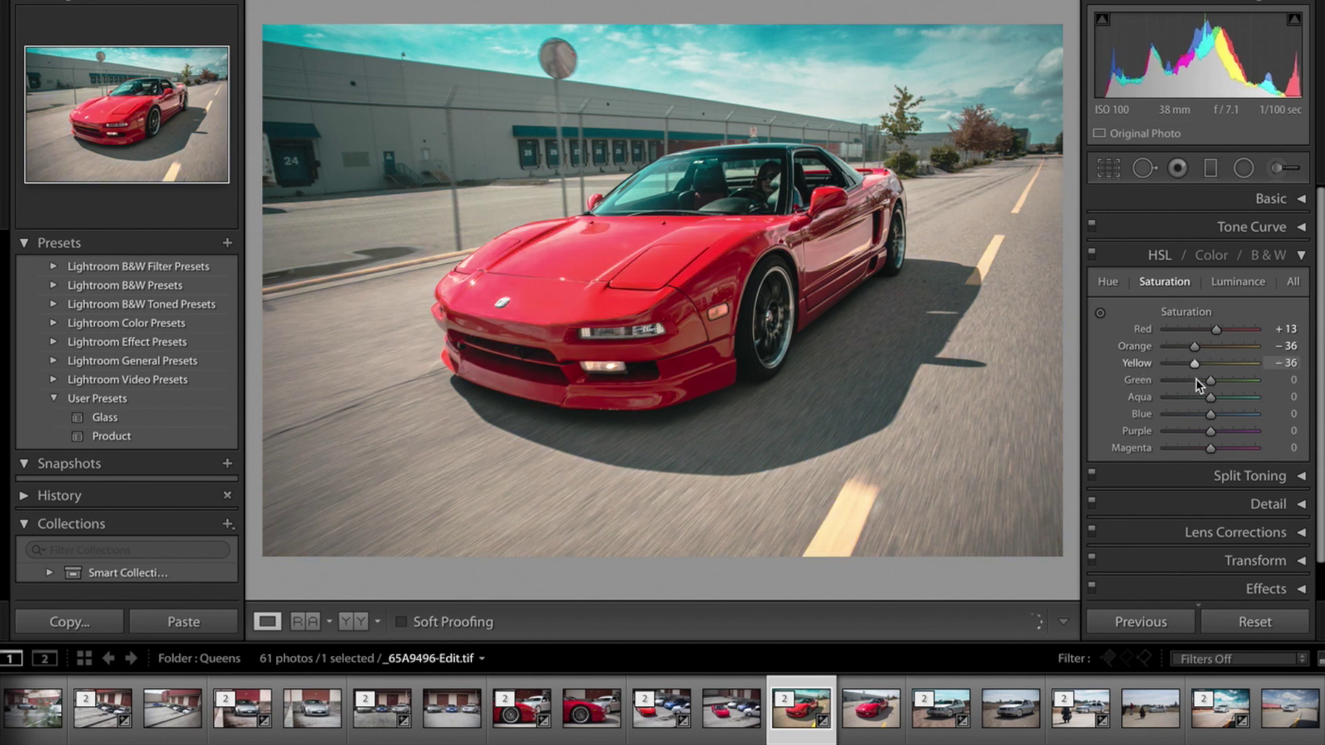
- Set HSL luminance to Red +21, Orange −8, Yellow −7 and Blue +12
{"action": "left_click", "coordinate": [1235, 283]}
{"action": "left_click_drag", "start_coordinate": [1211, 371], "coordinate": [1221, 344]}
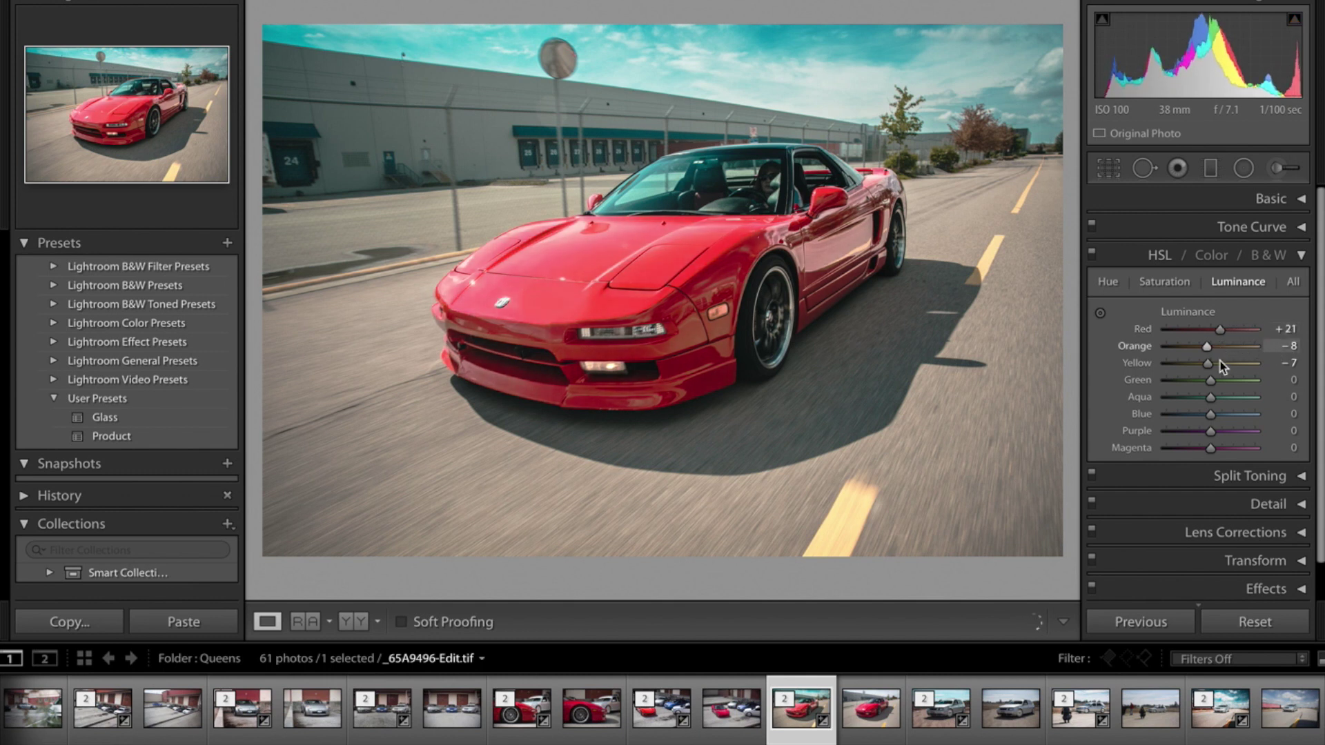
{"action": "left_click_drag", "start_coordinate": [1149, 413], "coordinate": [1219, 436]}
{"action": "left_click", "coordinate": [1300, 257]}
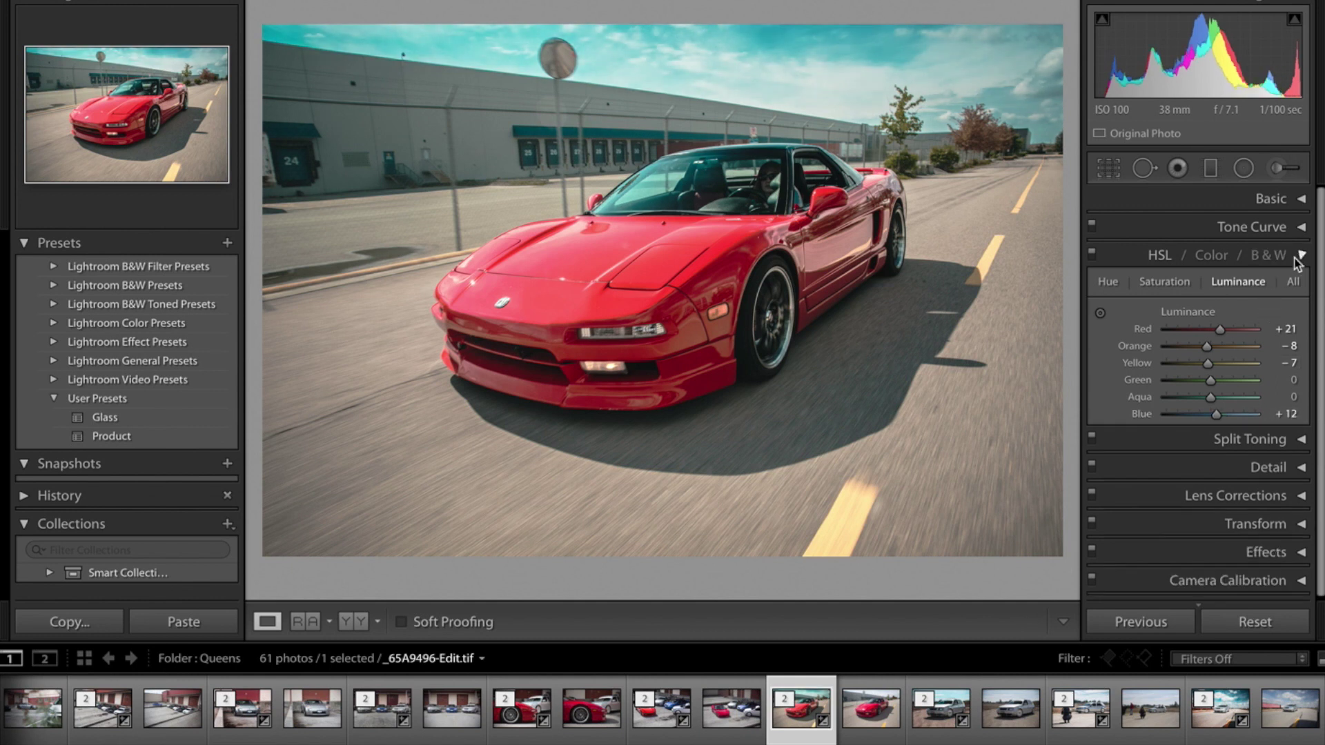
{"action": "key", "text": "Right"}
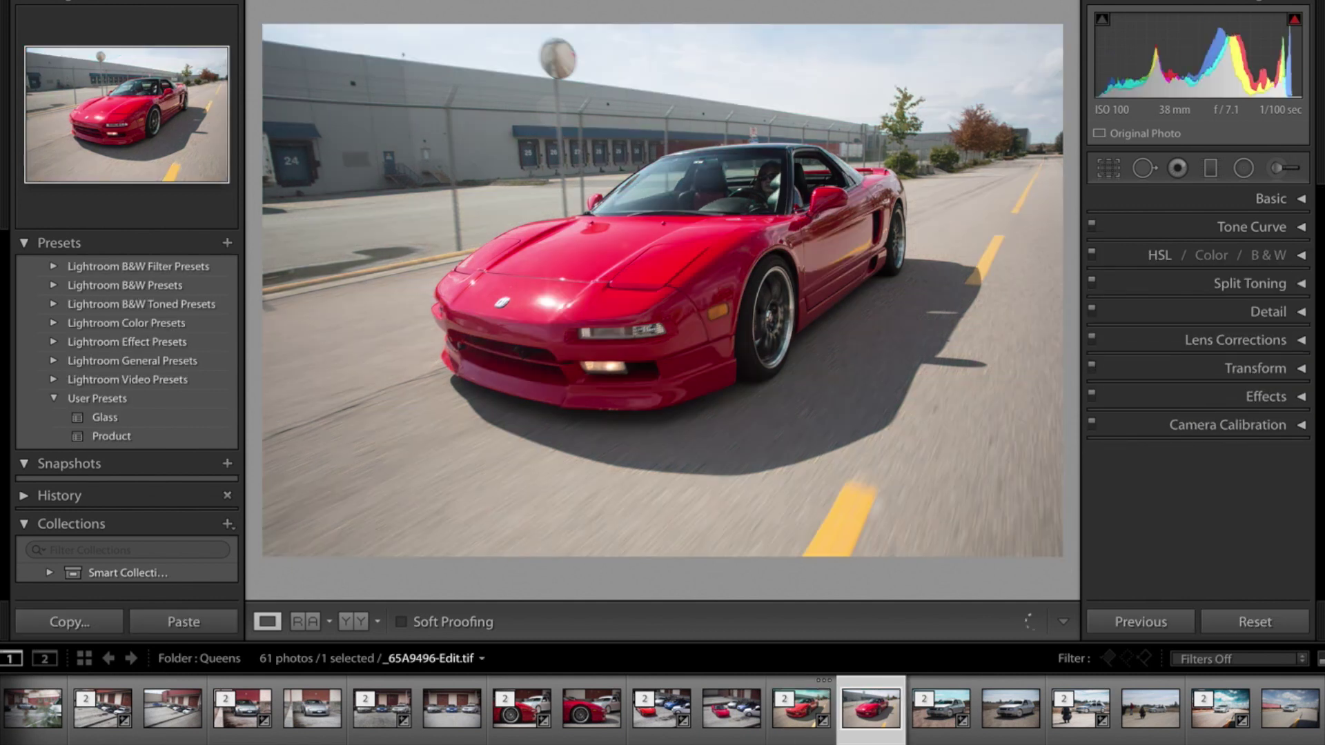
- Back in Library, compare the edited NSX road shot with its original
{"action": "key", "text": "e"}
{"action": "key", "text": "Left"}
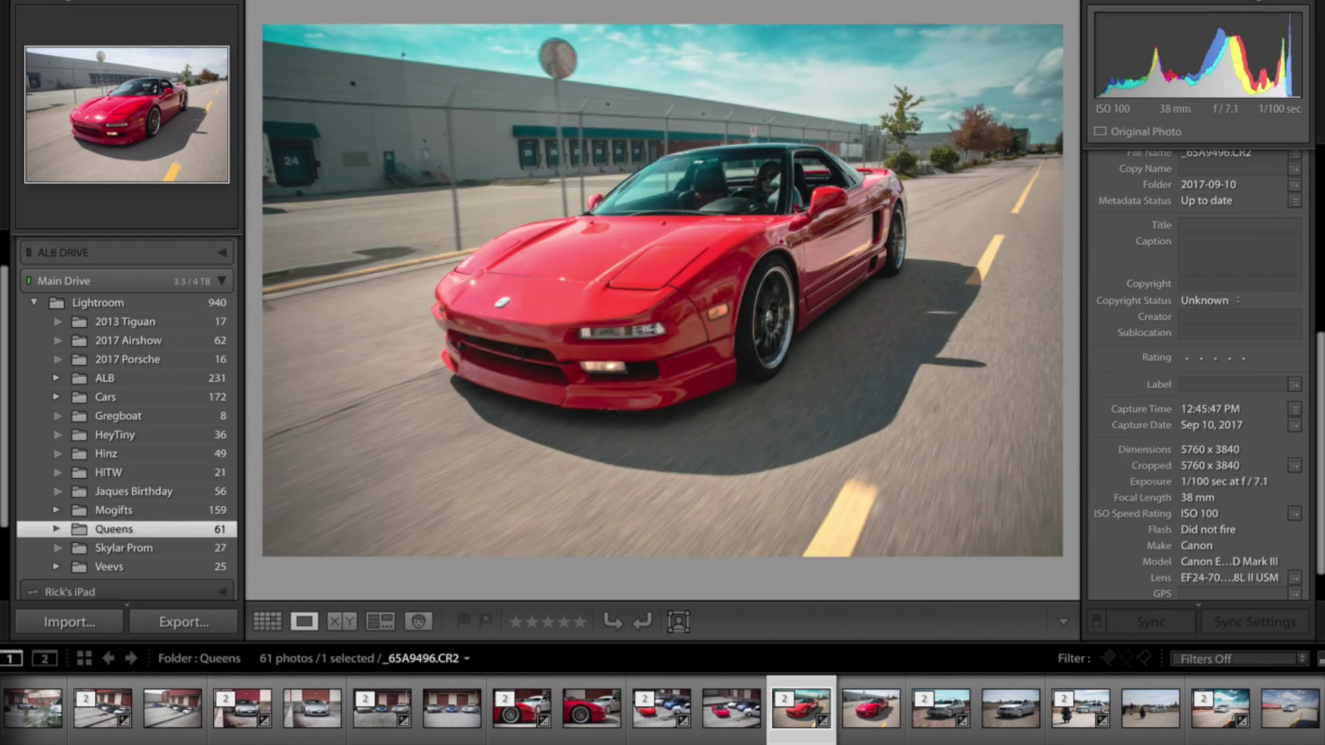
{"action": "key", "text": "Right"}
{"action": "key", "text": "Left"}
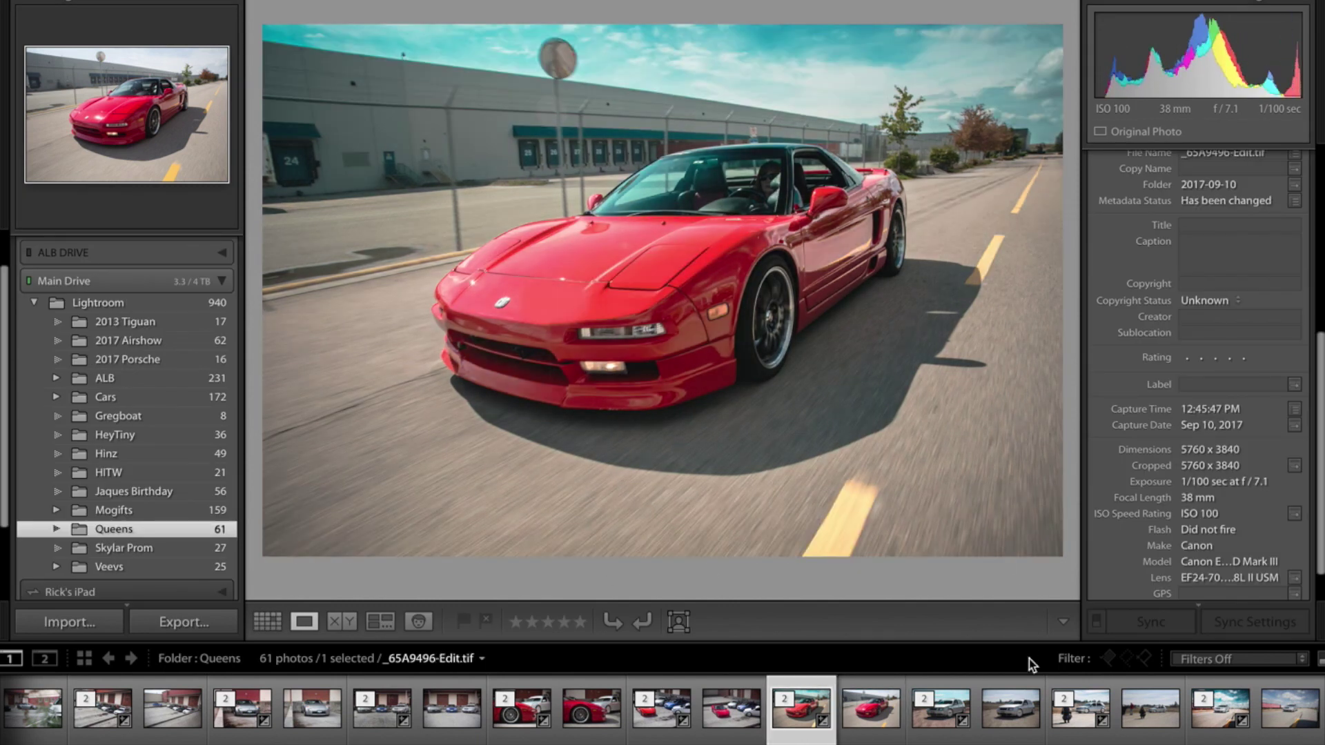
- View the silver hatchback and crouching-photographer shots, each original followed by its edit
{"action": "left_click", "coordinate": [998, 708]}
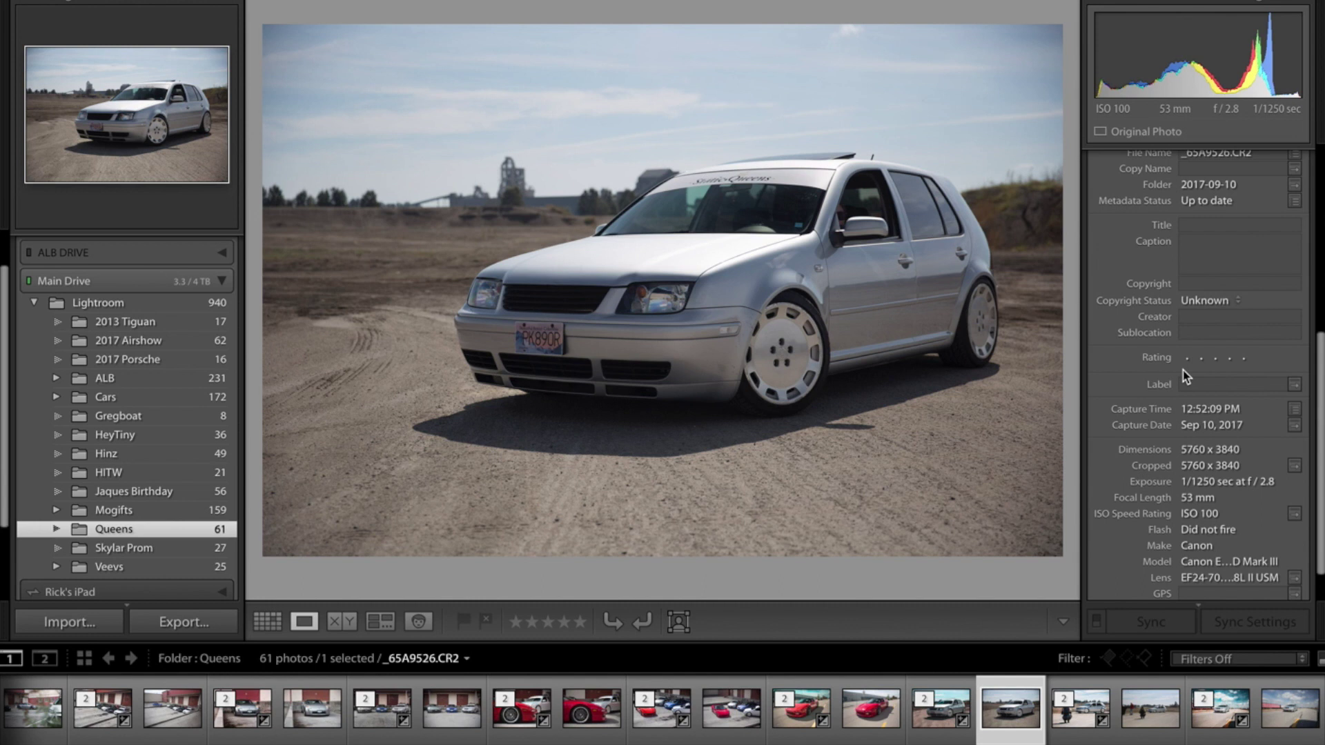
{"action": "key", "text": "Left"}
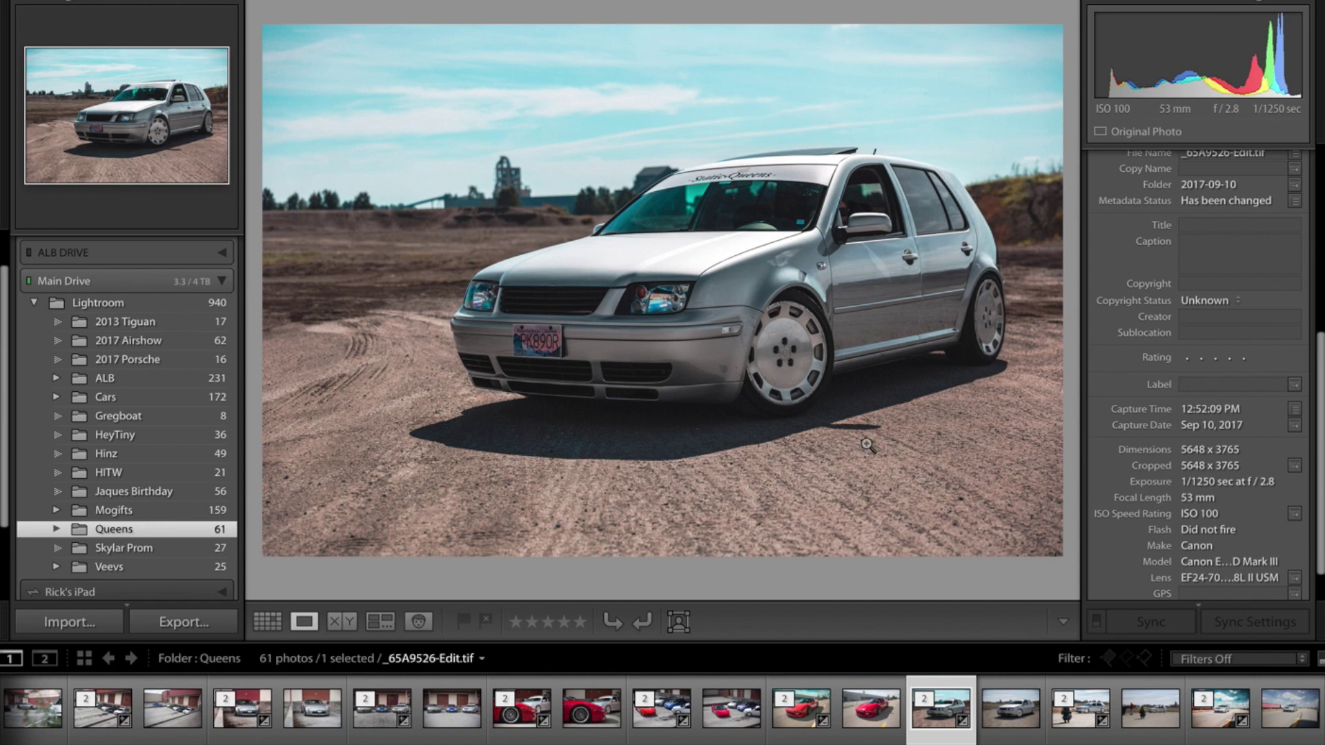
{"action": "left_click", "coordinate": [1145, 723]}
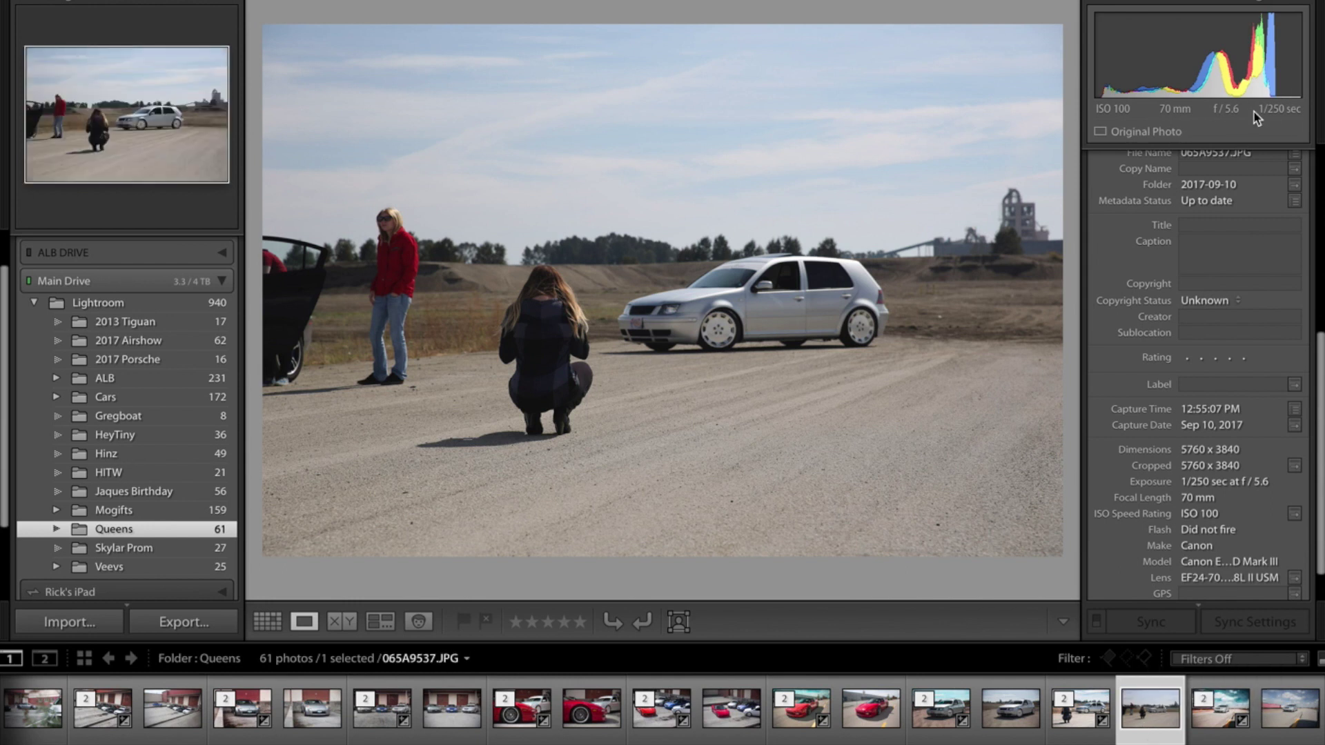
{"action": "key", "text": "Left"}
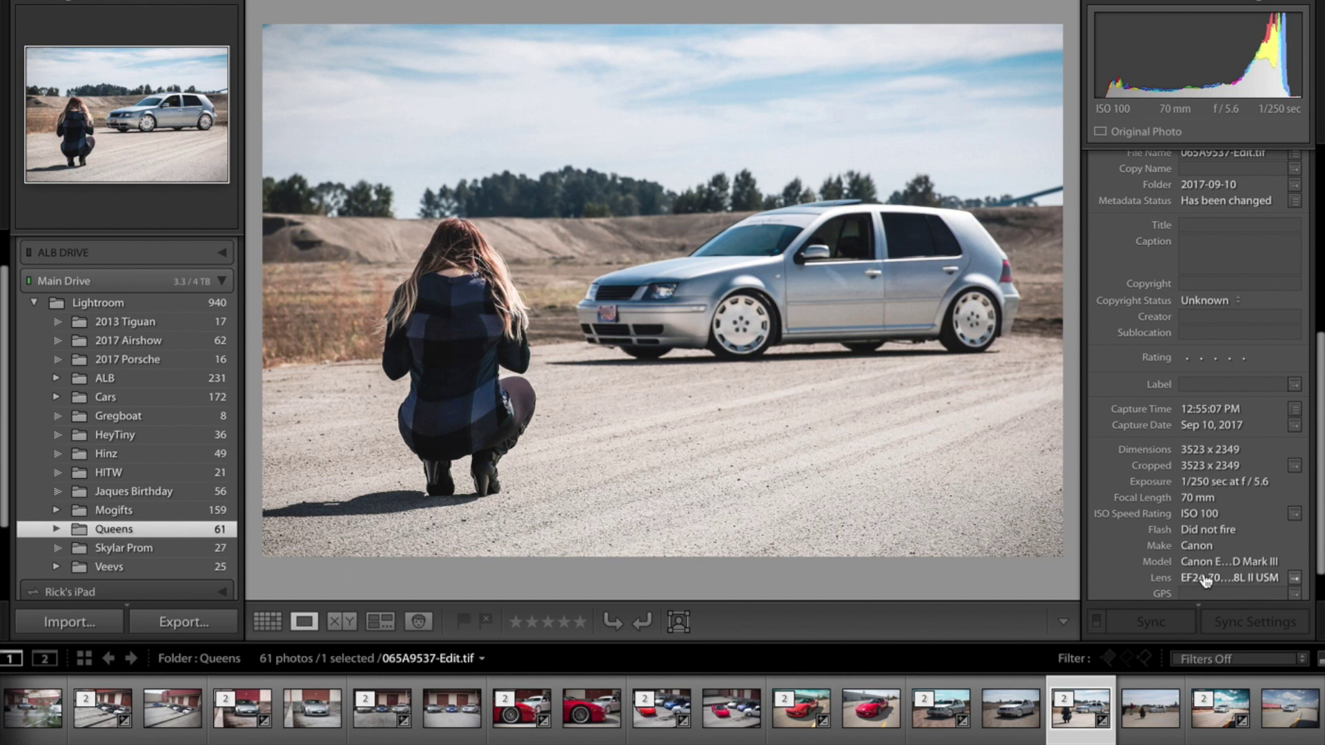
- Open _65A9546, the silver Jetta beside the freight train, from the filmstrip's end
{"action": "left_click", "coordinate": [1281, 723]}
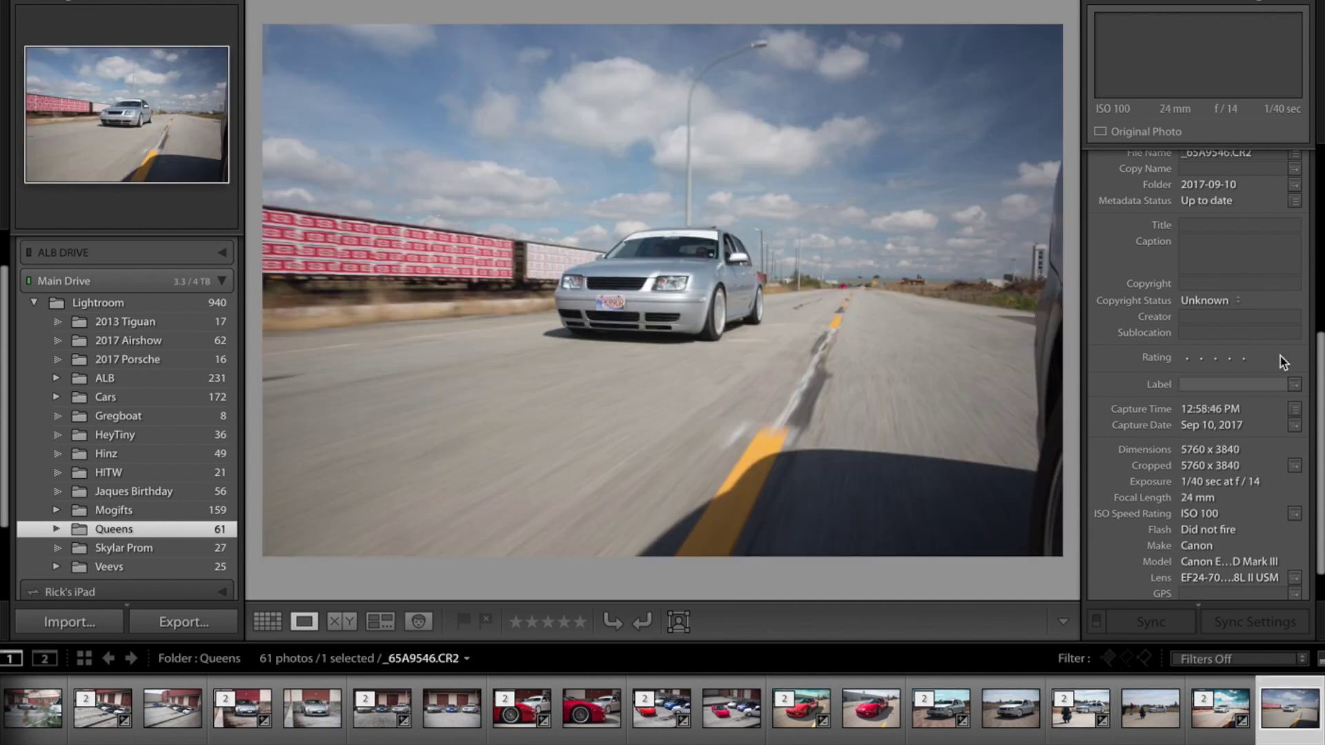